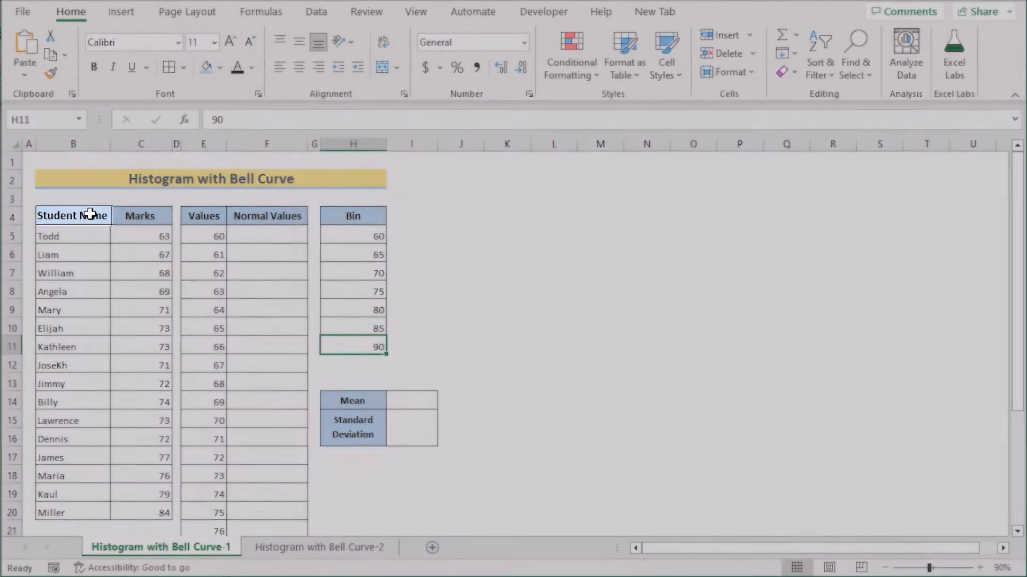
click(143, 218)
click(213, 220)
click(262, 221)
click(348, 216)
click(346, 237)
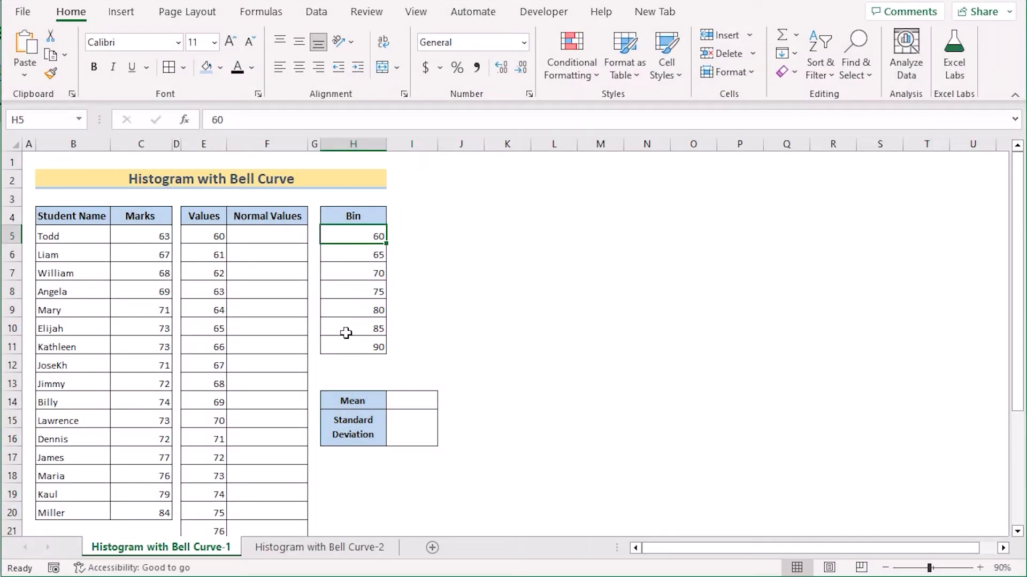
click(88, 220)
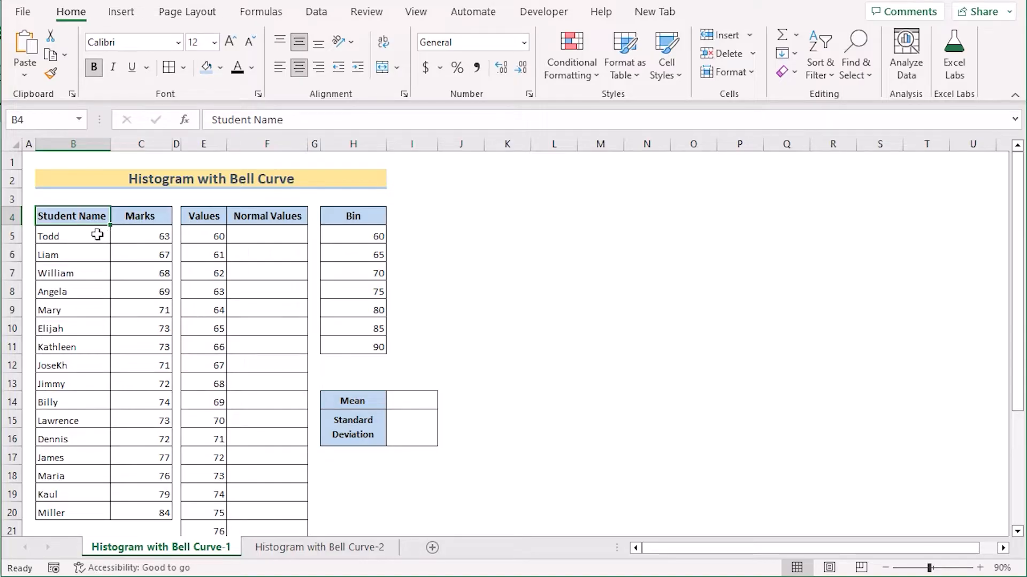
Enable the Analysis ToolPak add-in through the Excel add-ins options
click(23, 15)
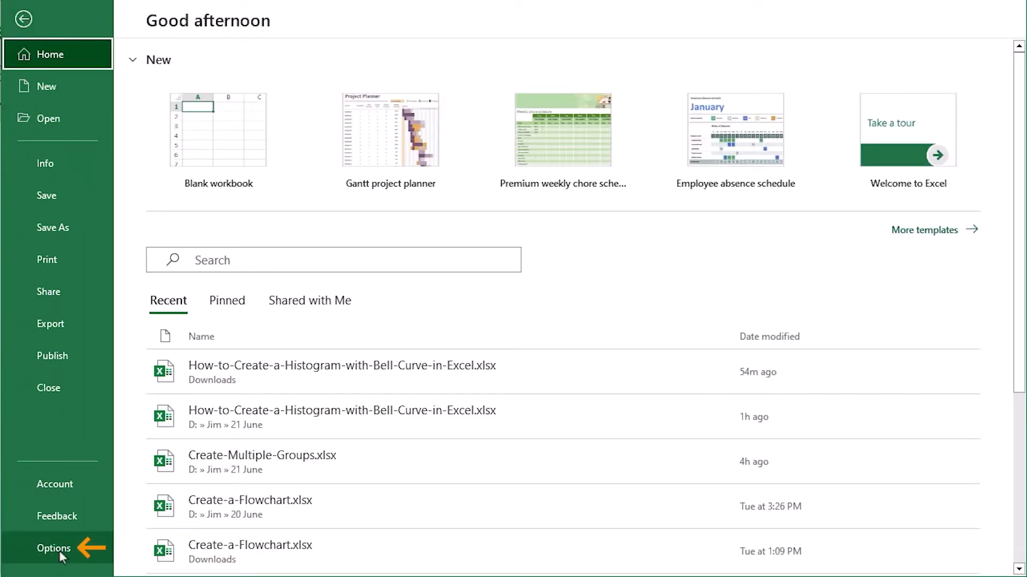
click(59, 551)
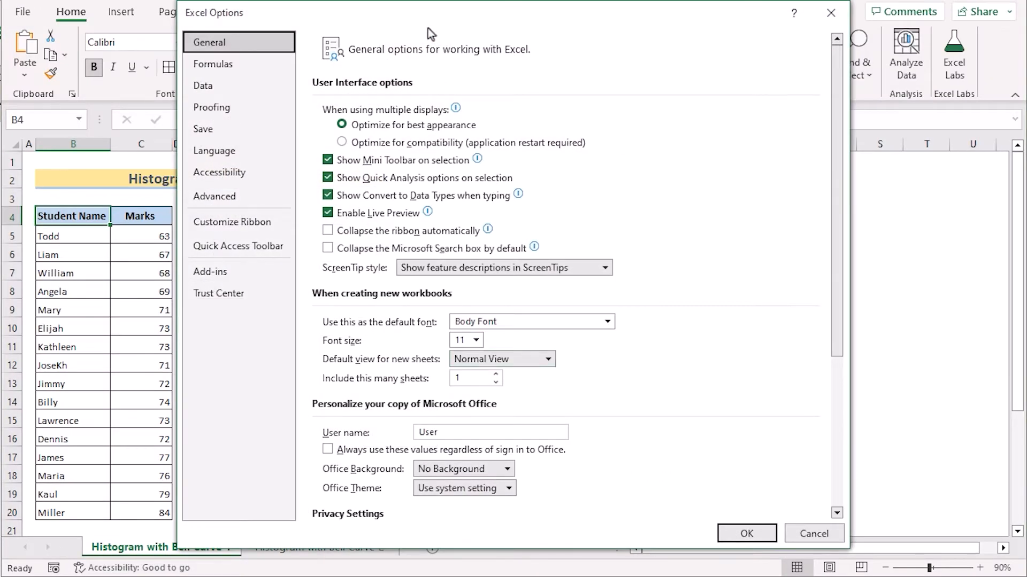
drag(505, 24, 666, 26)
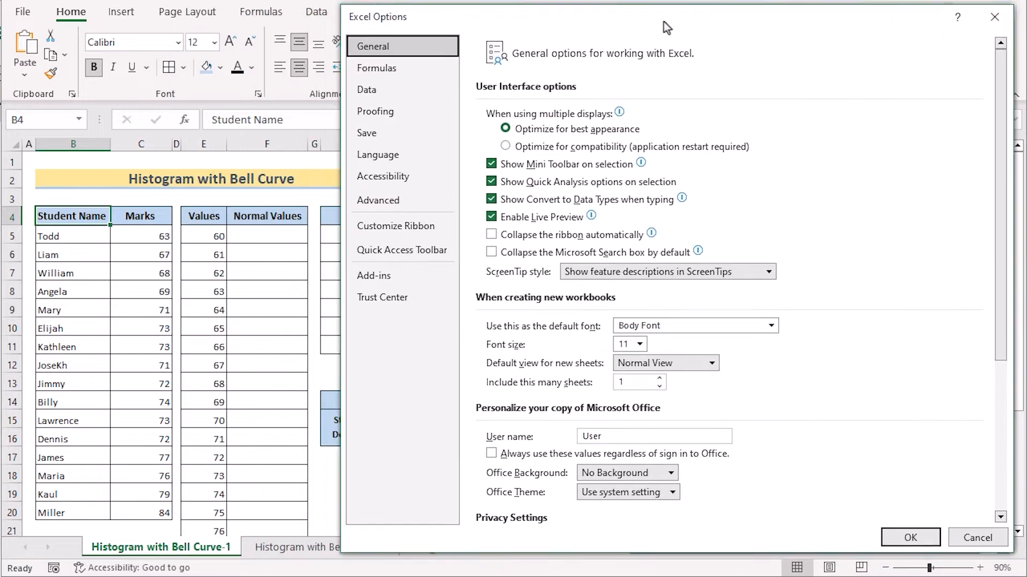
click(406, 272)
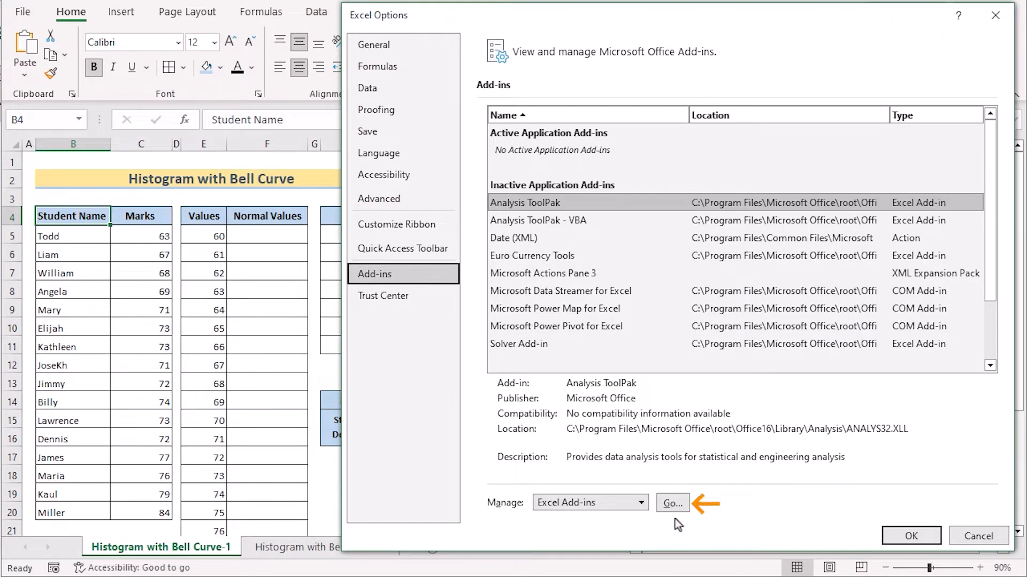
click(676, 505)
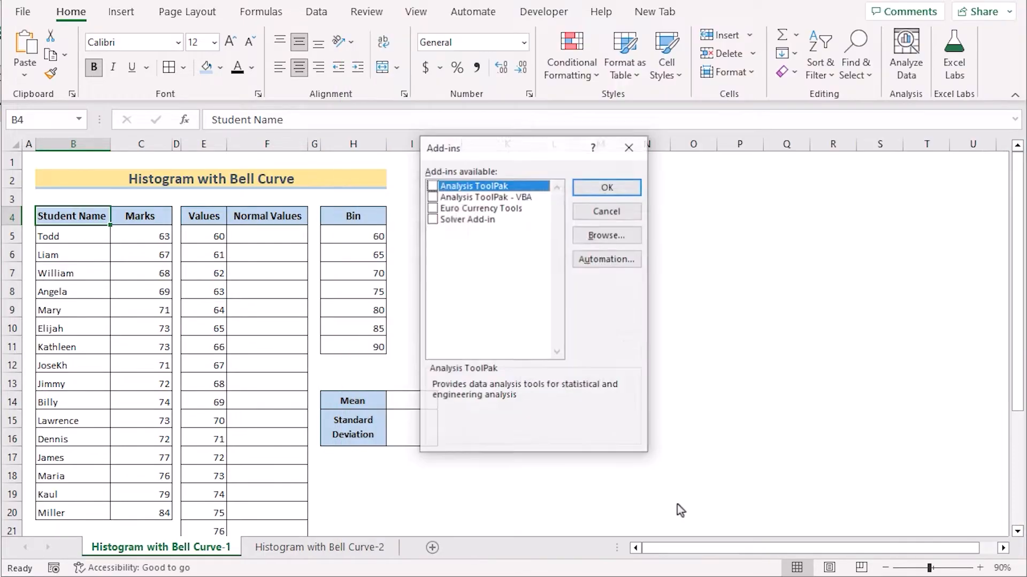
drag(533, 147, 655, 197)
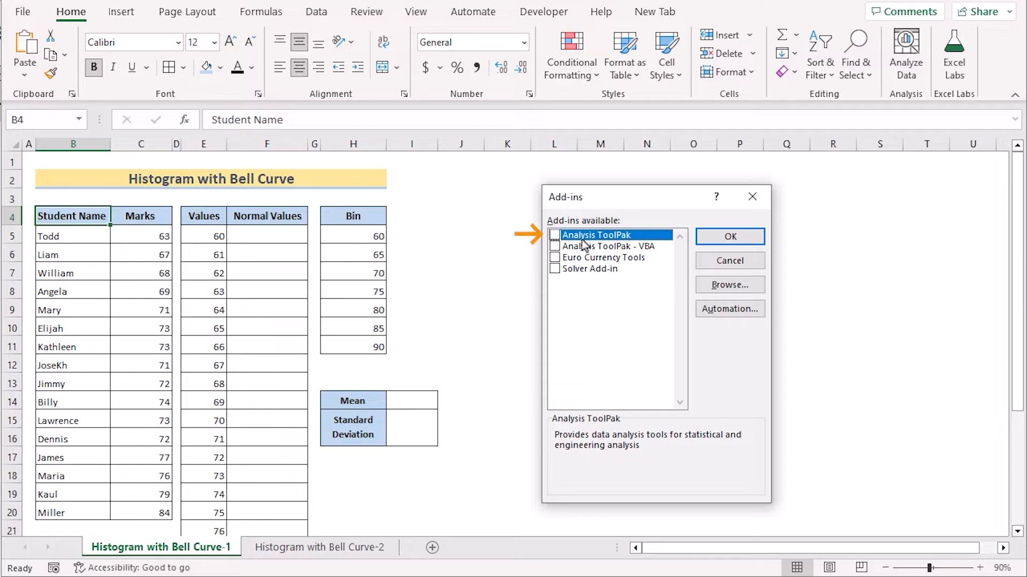
click(555, 235)
click(724, 235)
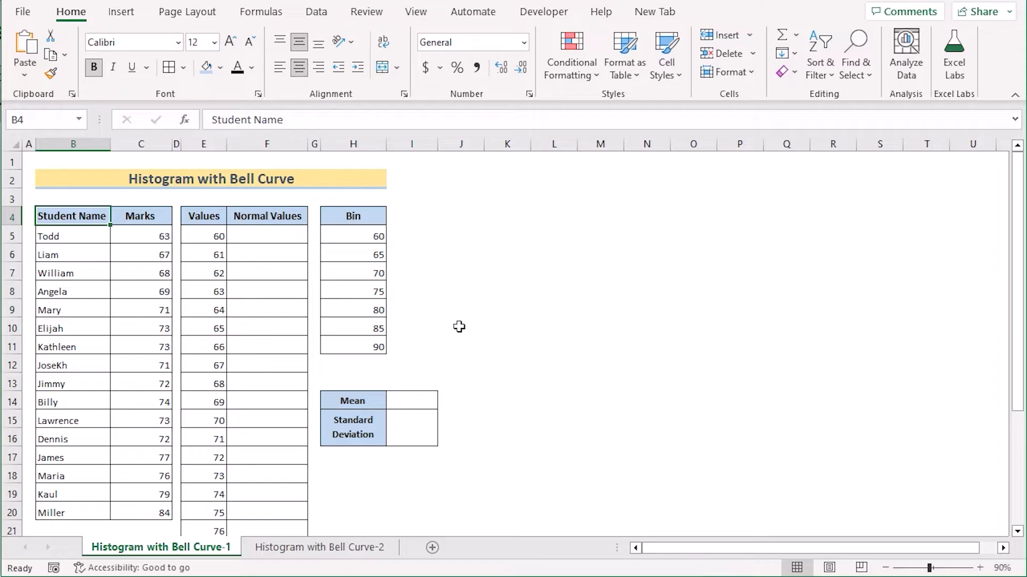
Select the bin values in H5:H11 and start the Histogram tool from Data Analysis
click(315, 12)
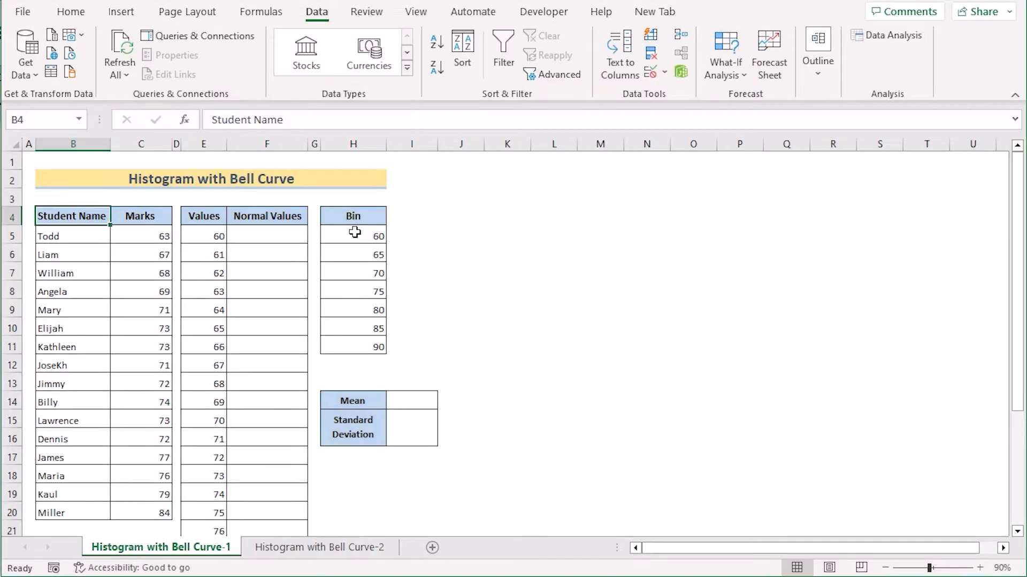
click(354, 232)
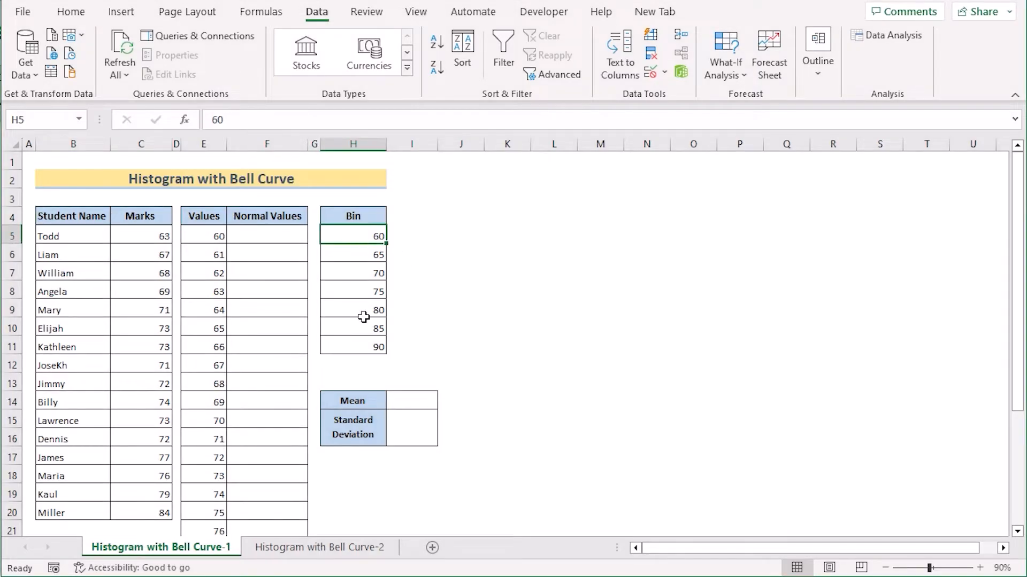
drag(362, 350, 366, 342)
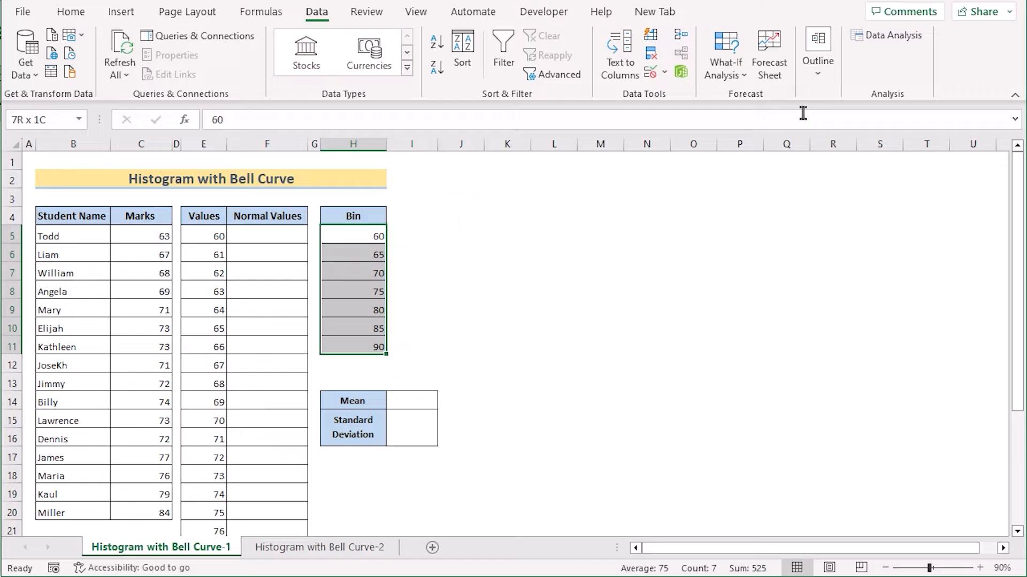
click(907, 36)
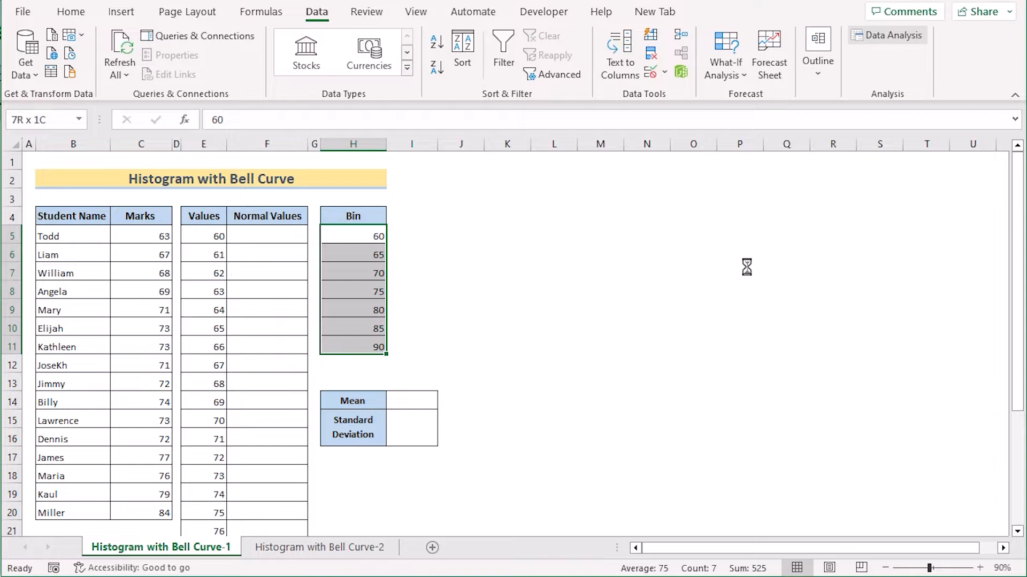
drag(672, 280, 663, 204)
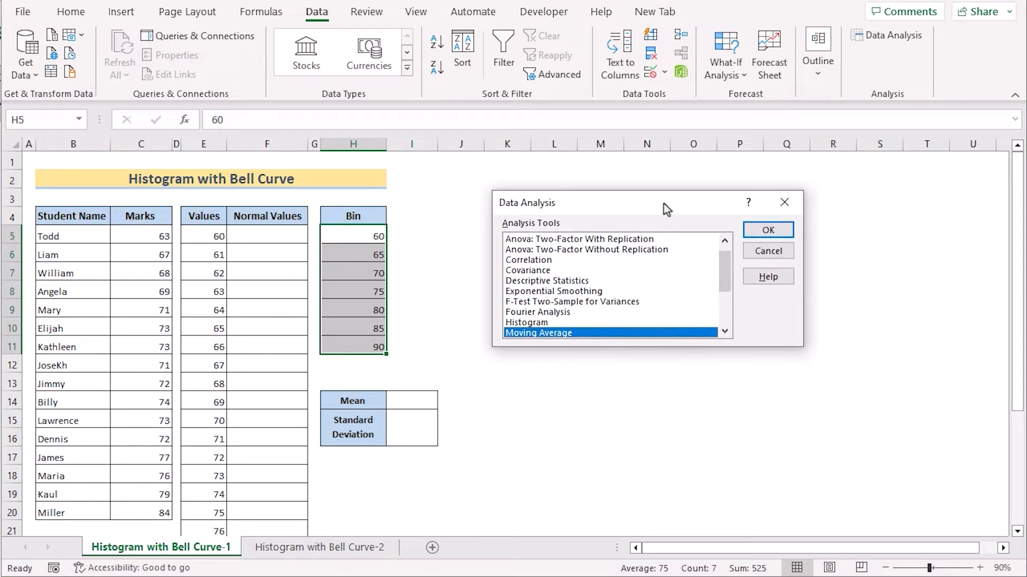
click(548, 323)
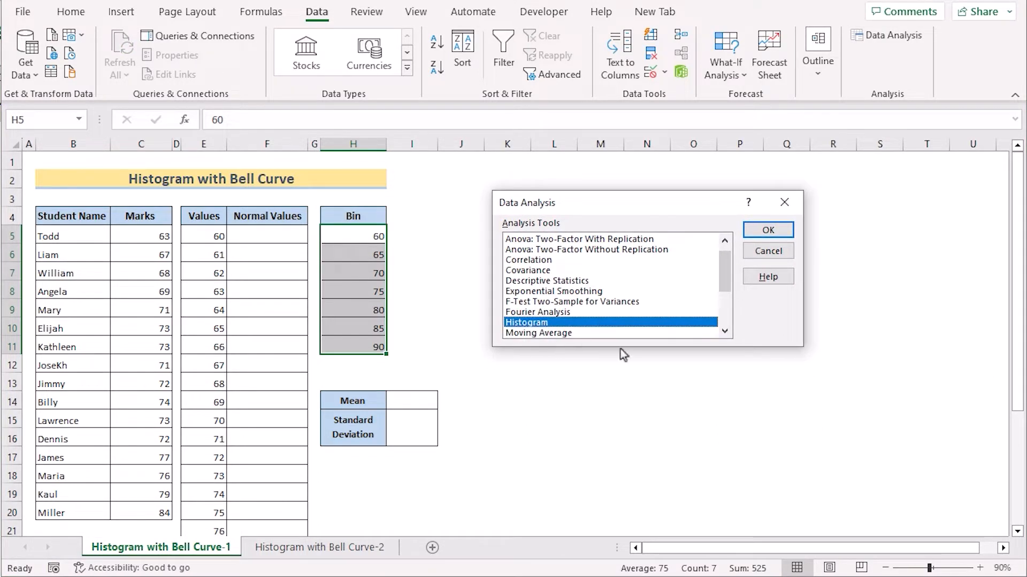
click(782, 234)
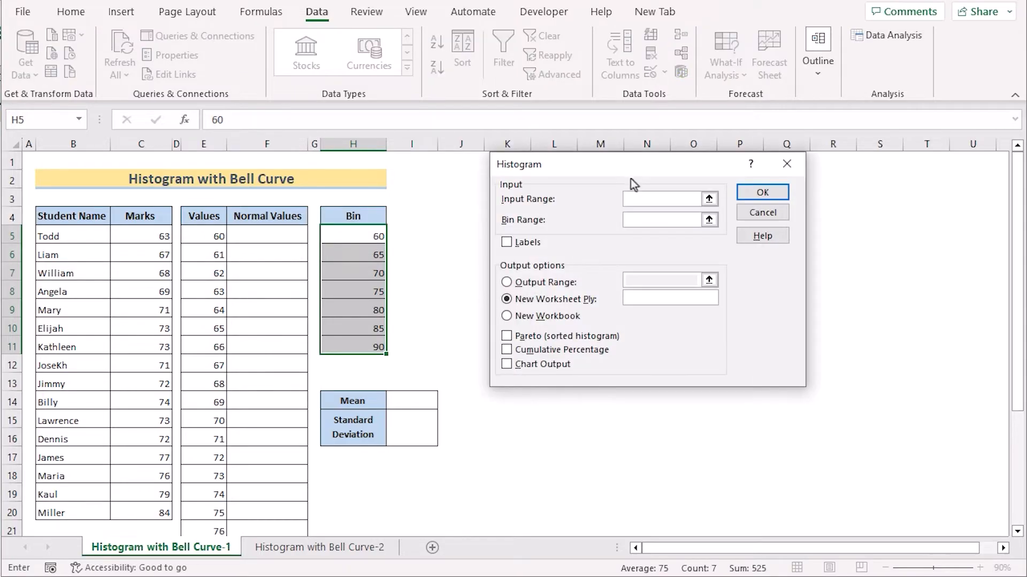
Set the histogram's input range to the marks in C5:C20 and its bin range to H5:H11
drag(625, 172, 682, 202)
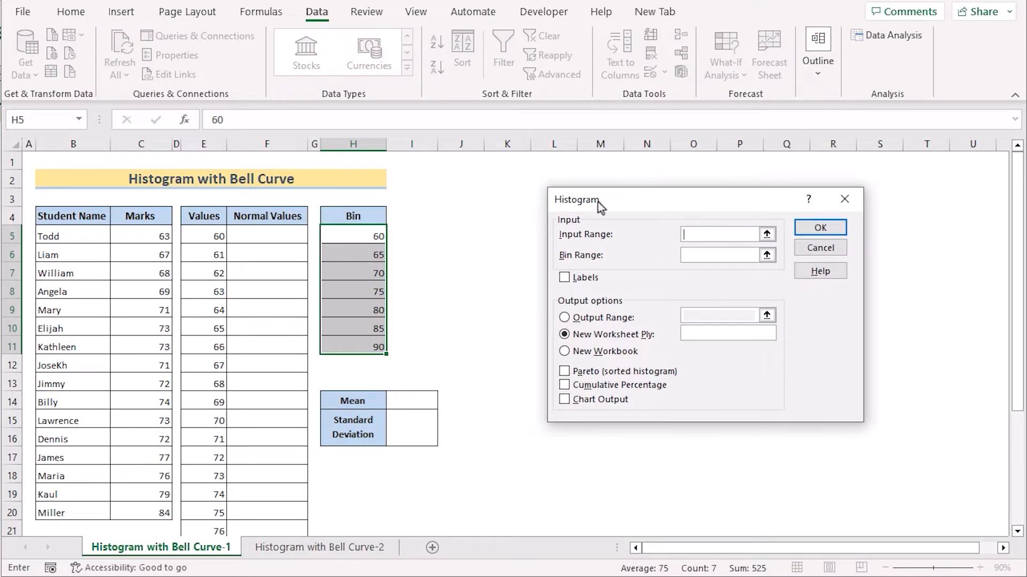
drag(617, 201, 637, 201)
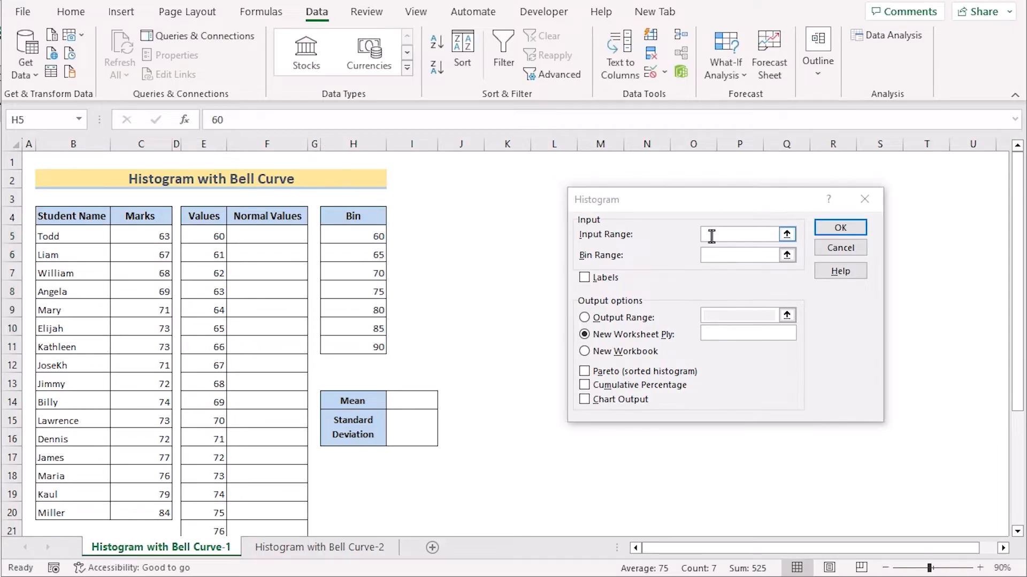
click(711, 236)
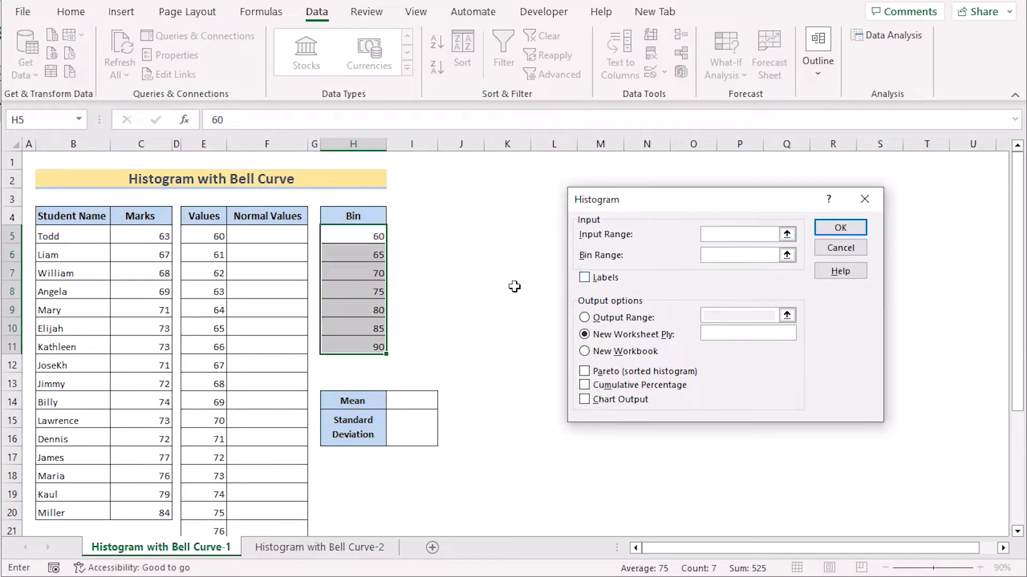
click(150, 236)
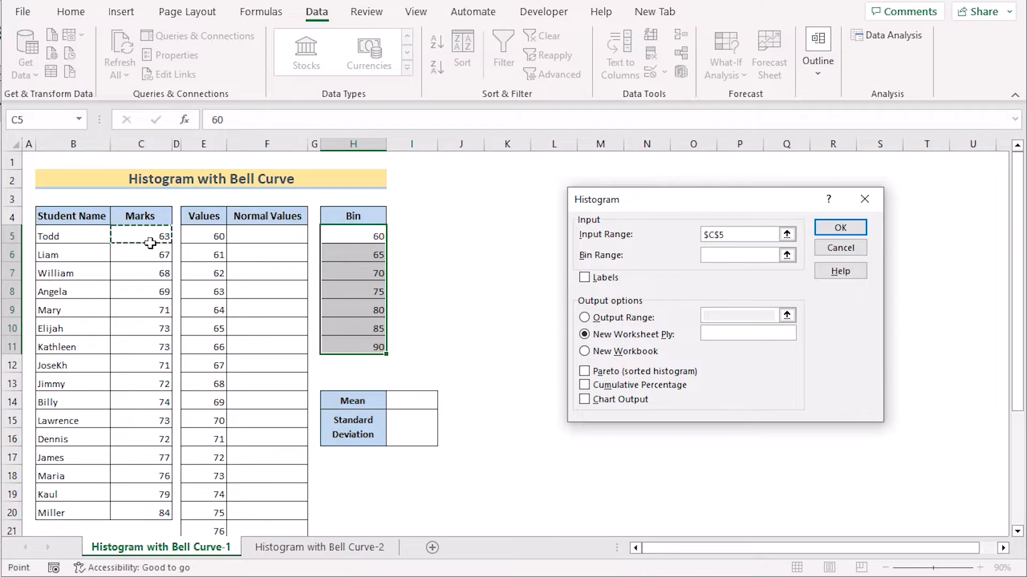
shift+click(147, 512)
click(729, 256)
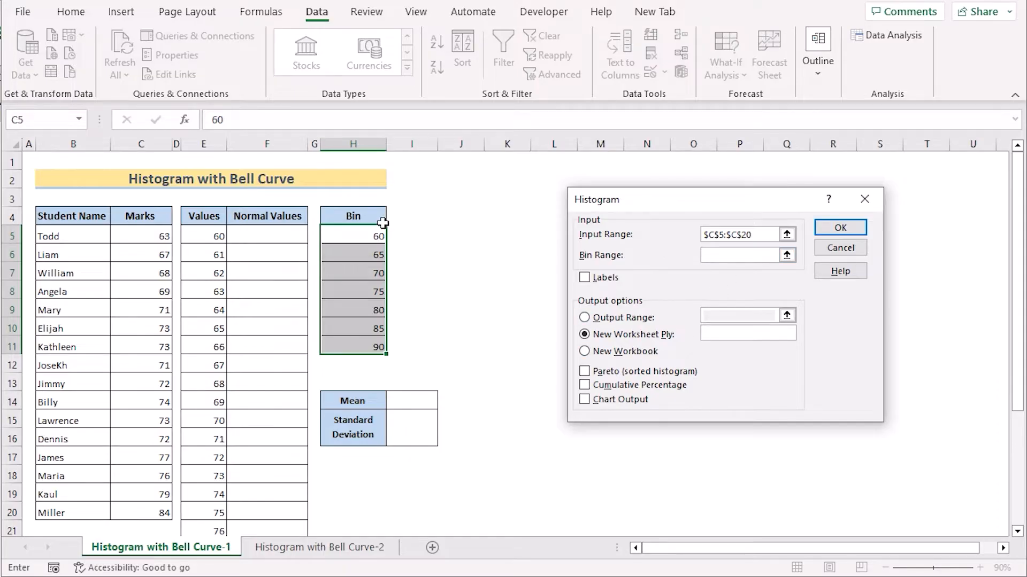
click(352, 234)
drag(351, 345, 351, 346)
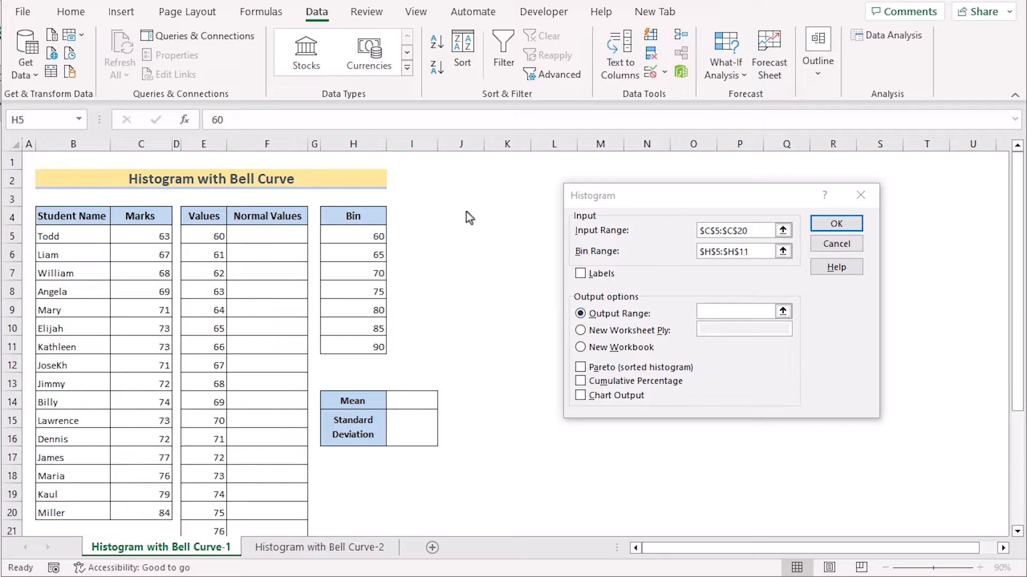
Send the histogram output to cell J4 and generate the frequency table
click(701, 311)
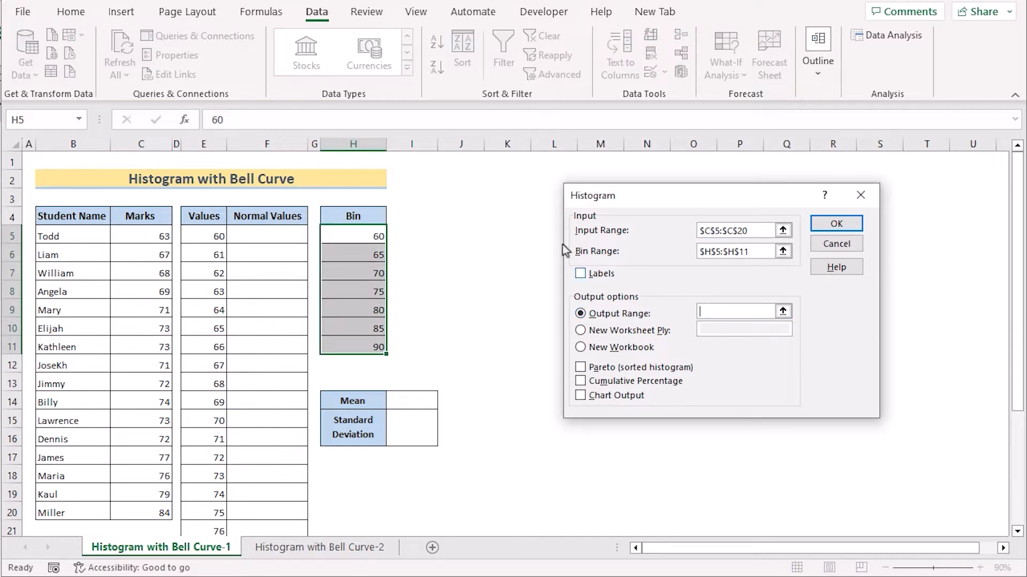
click(459, 218)
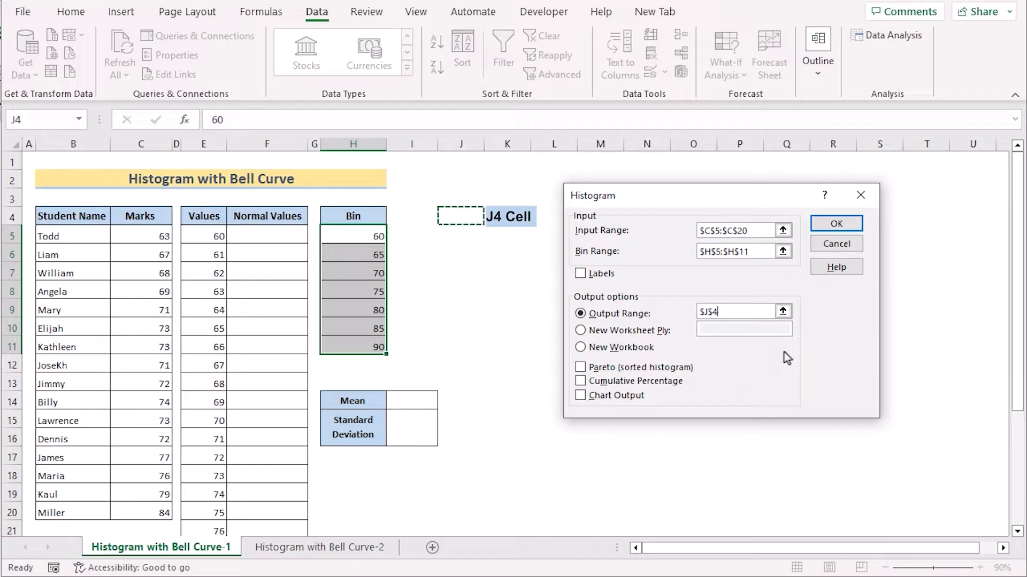
click(838, 224)
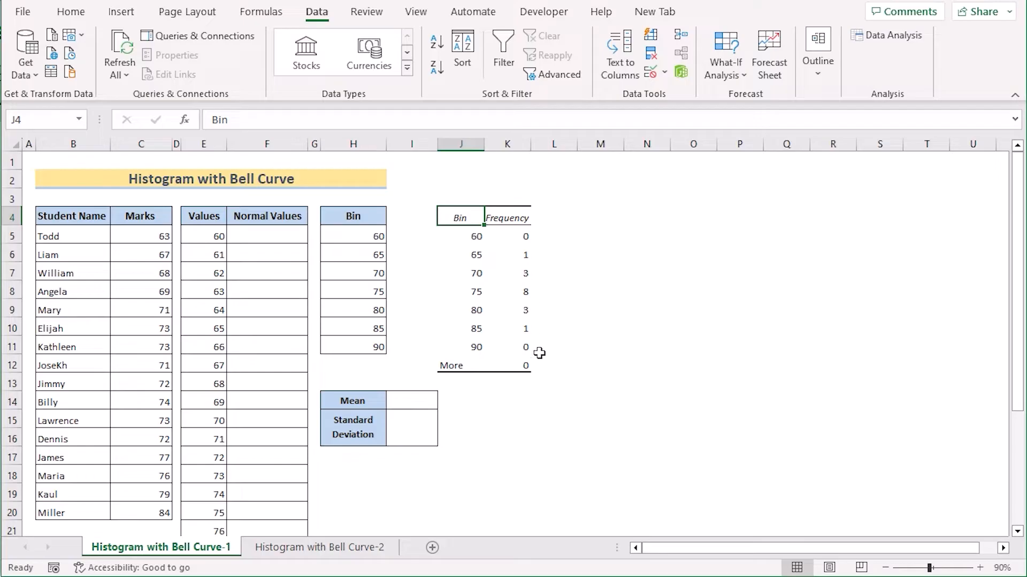
Insert a column before Frequency in the histogram output table and head it "Mid Point" in K4
click(507, 223)
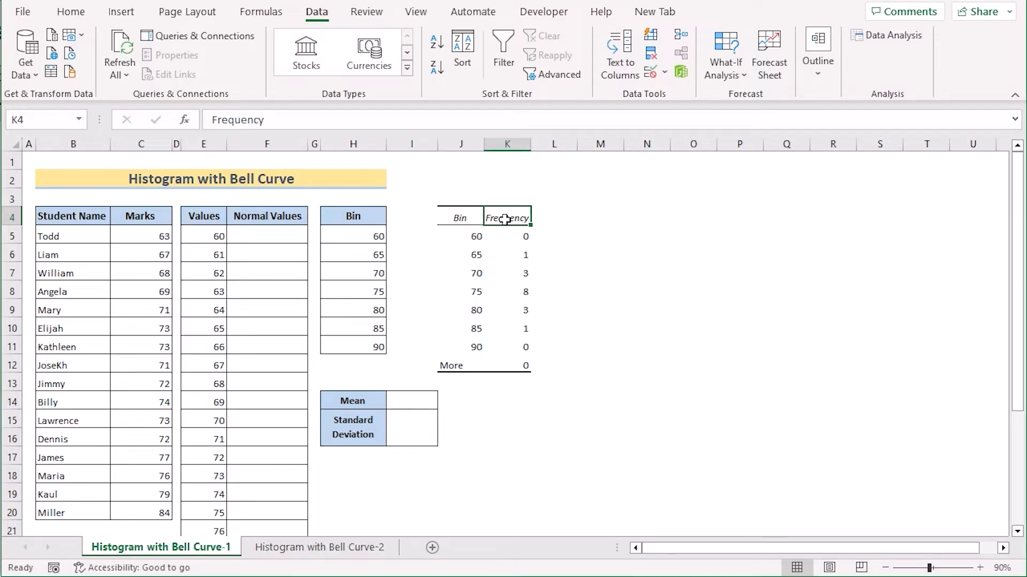
click(500, 145)
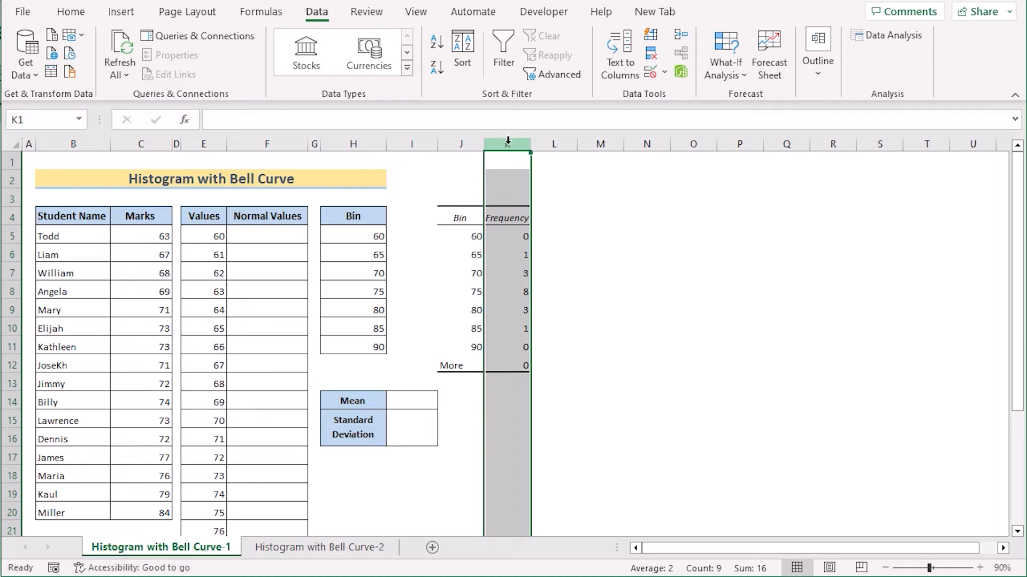
right_click(508, 140)
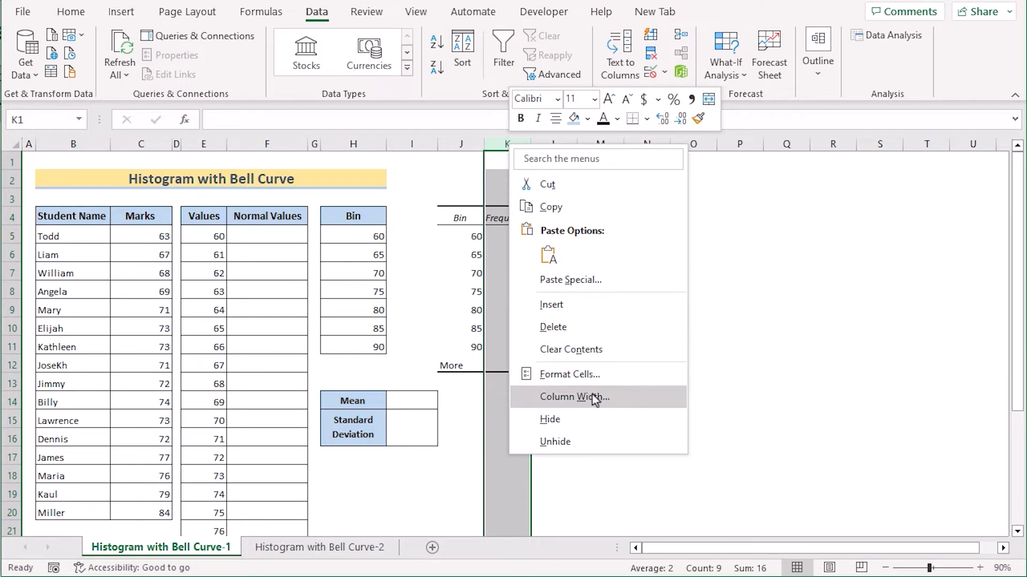
click(589, 303)
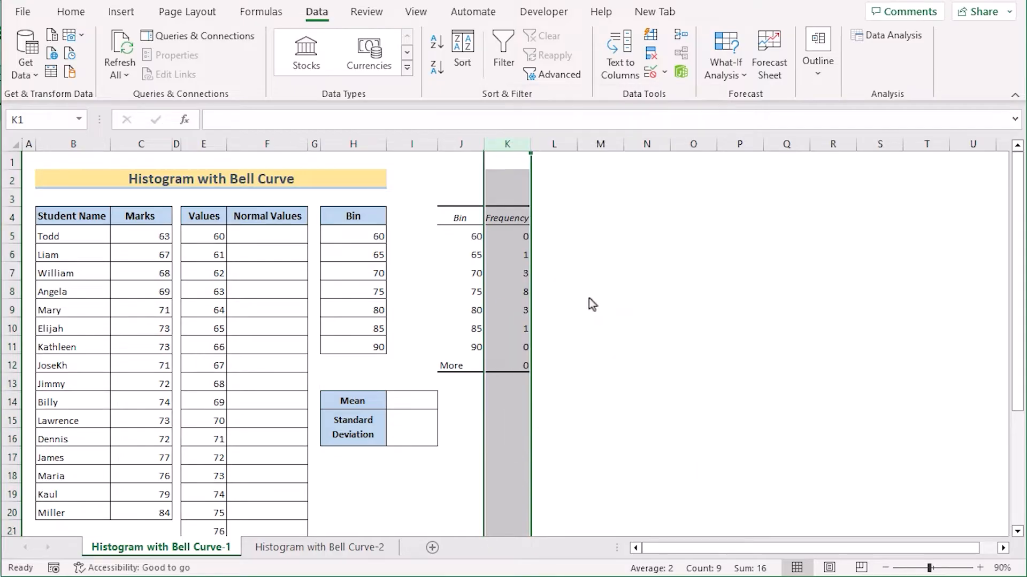
click(510, 220)
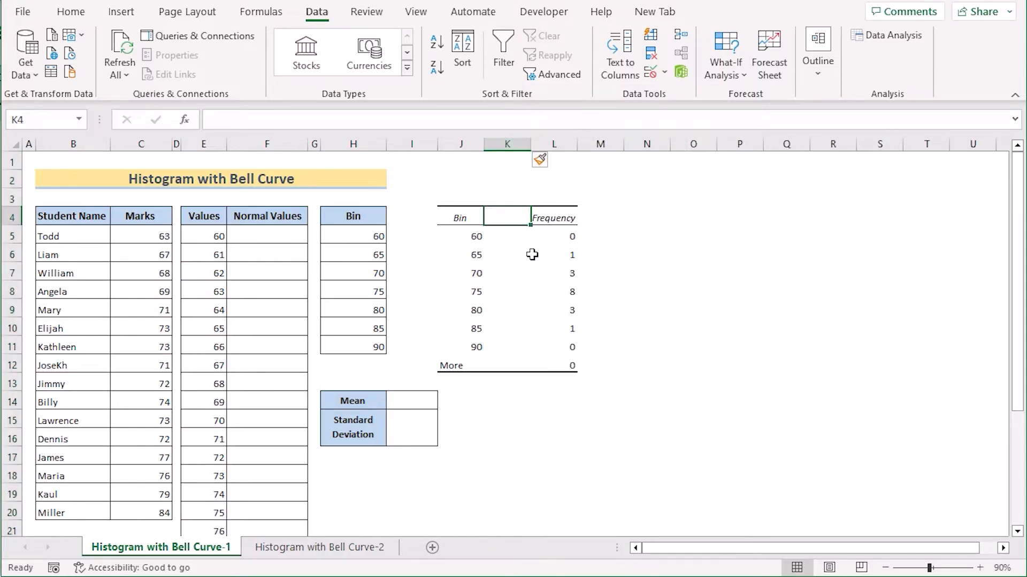
text(M)
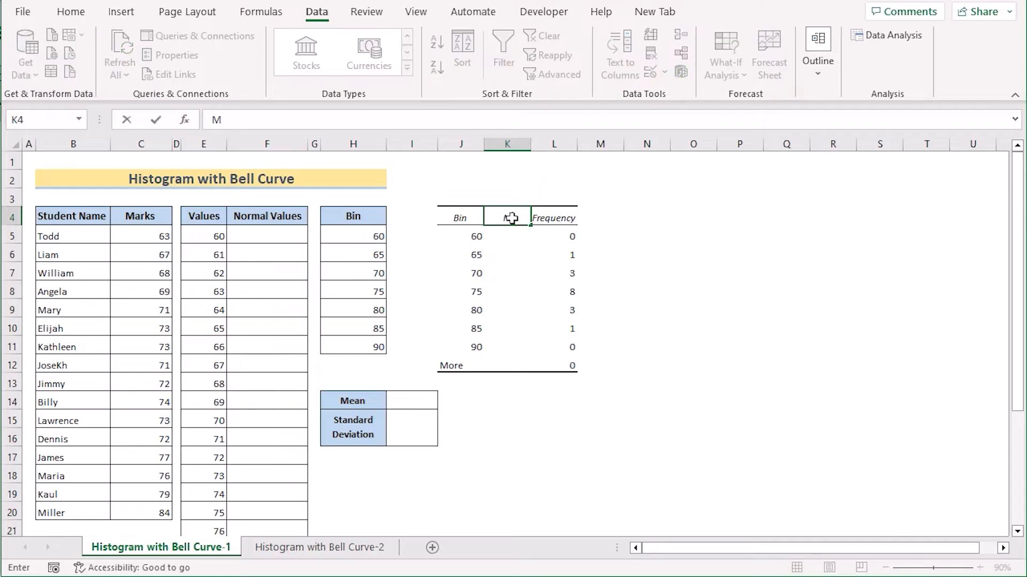
text(id Point)
Calculate the midpoints in K5:K11 by entering =J5-2.5 in K5 and filling it down to K11
click(508, 238)
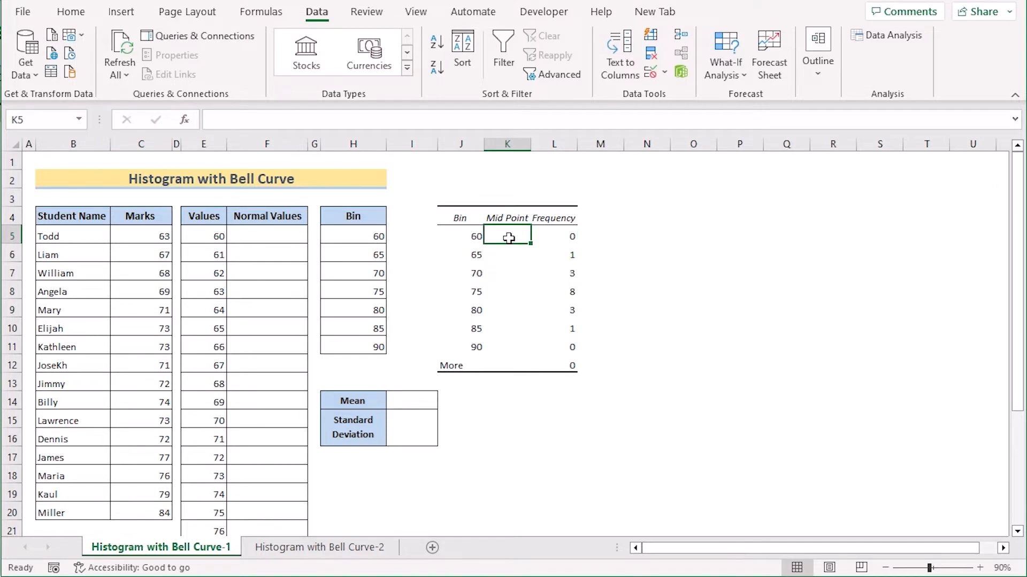
text(=)
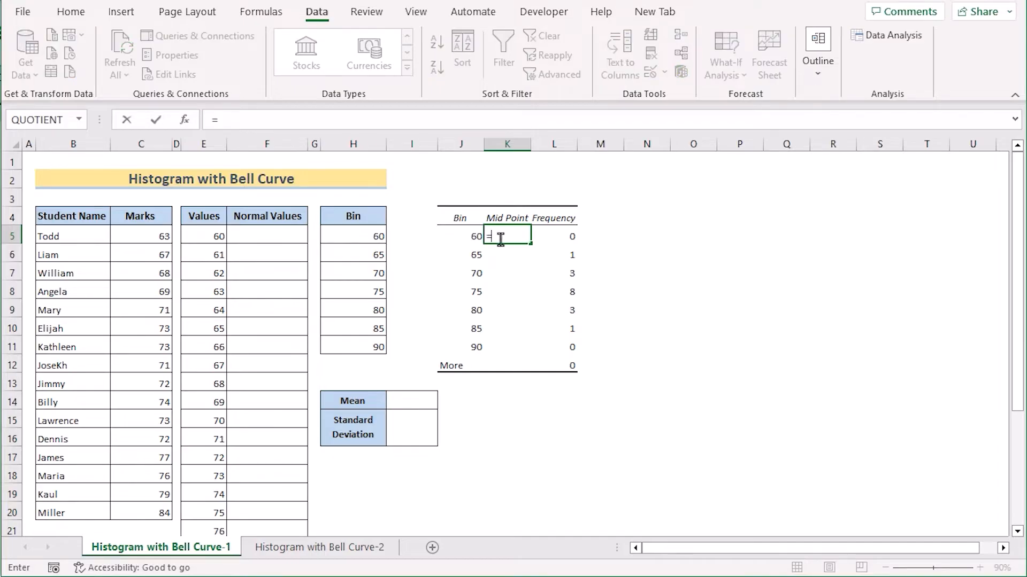
click(463, 237)
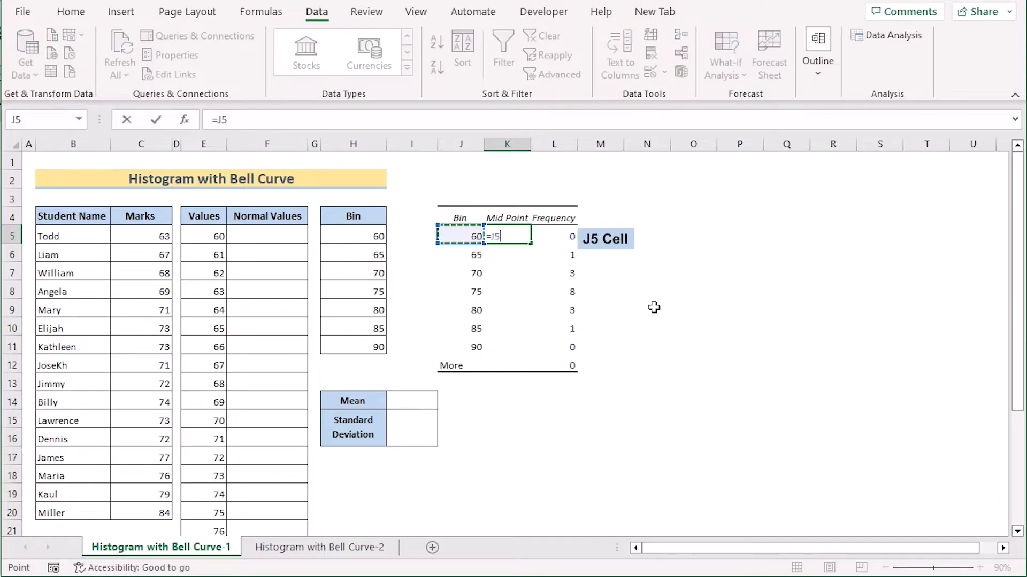
text(-2.5)
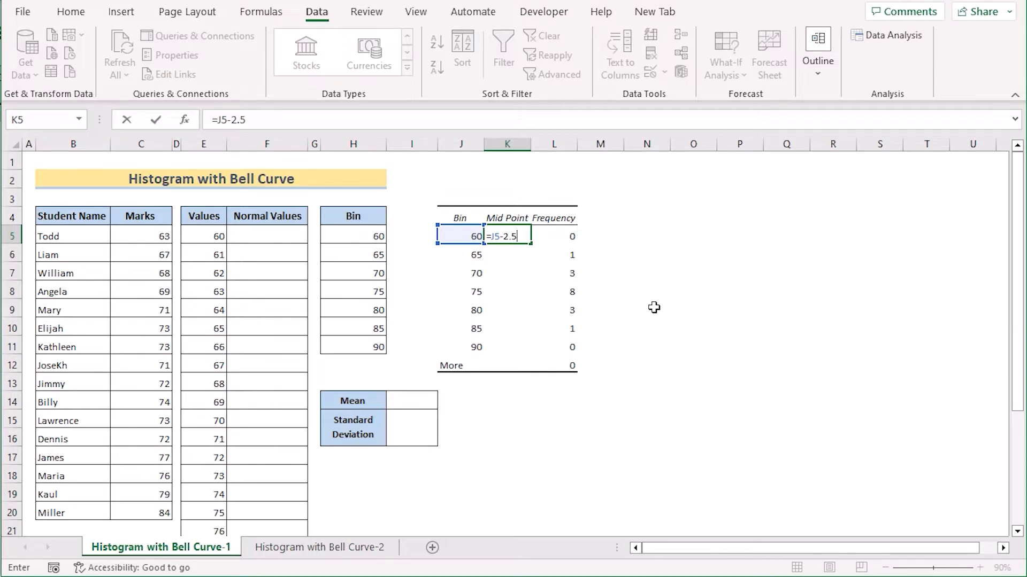
key(Return)
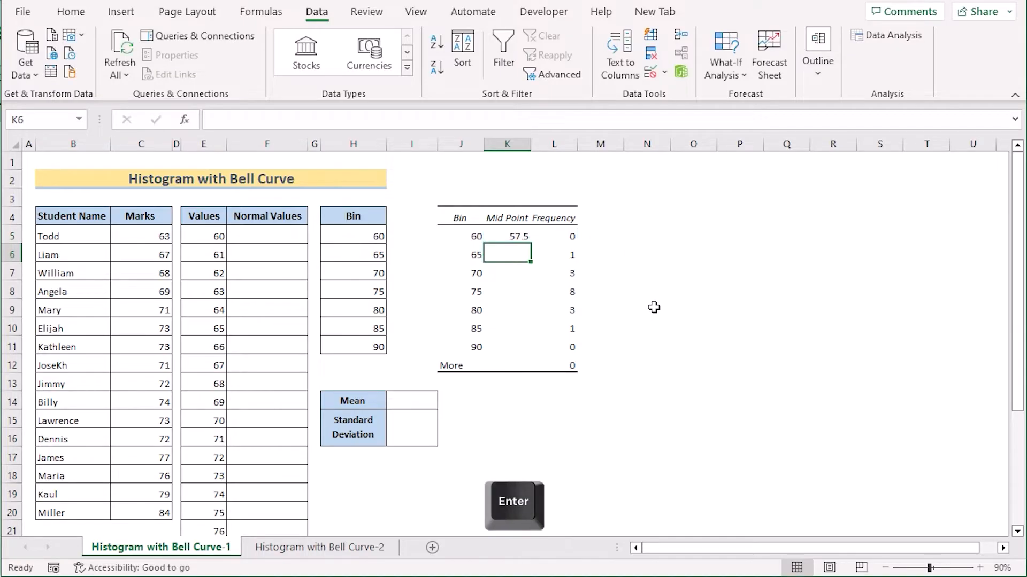
click(512, 240)
drag(531, 244, 532, 349)
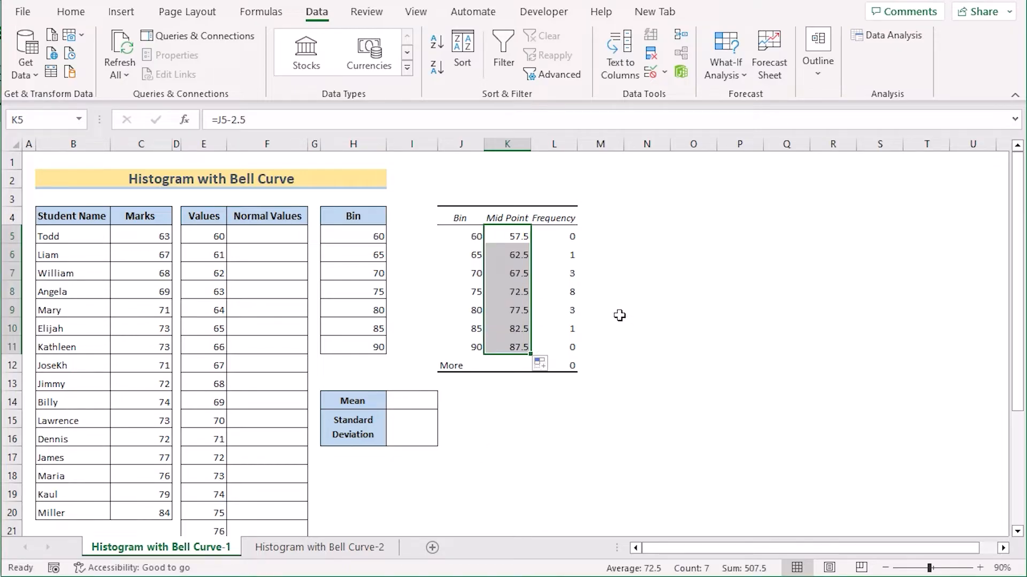
Insert a Scatter with Smooth Lines and Markers chart from K5:L11 and place it beside the frequency table, starting near column M
click(462, 220)
click(495, 222)
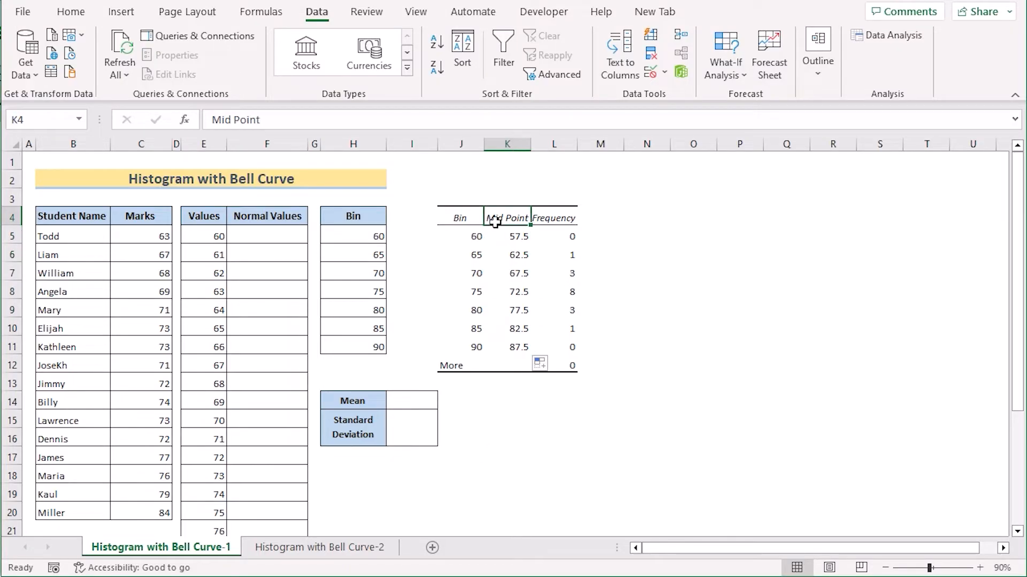
click(551, 217)
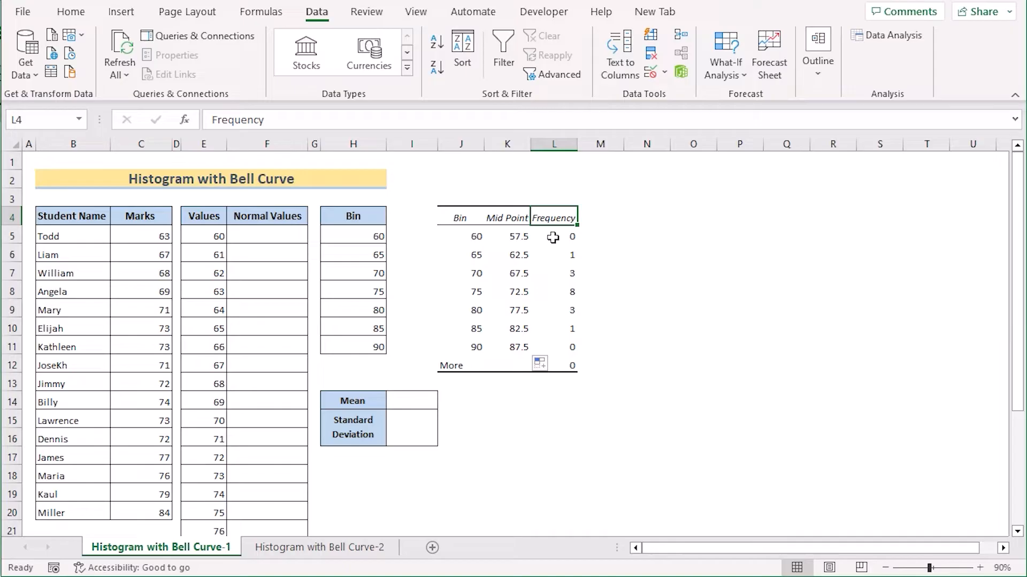
click(508, 237)
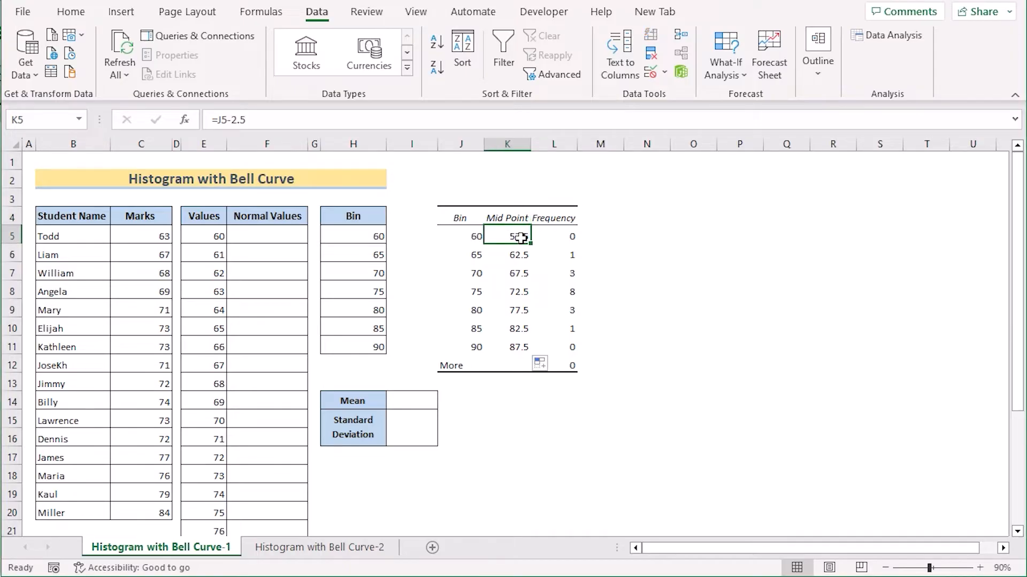
shift+click(574, 350)
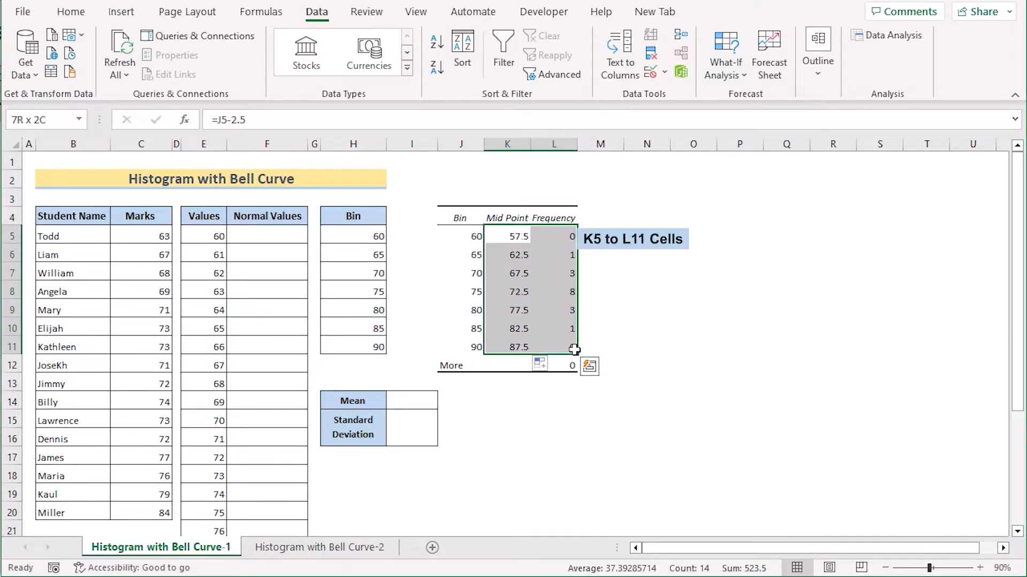
click(121, 12)
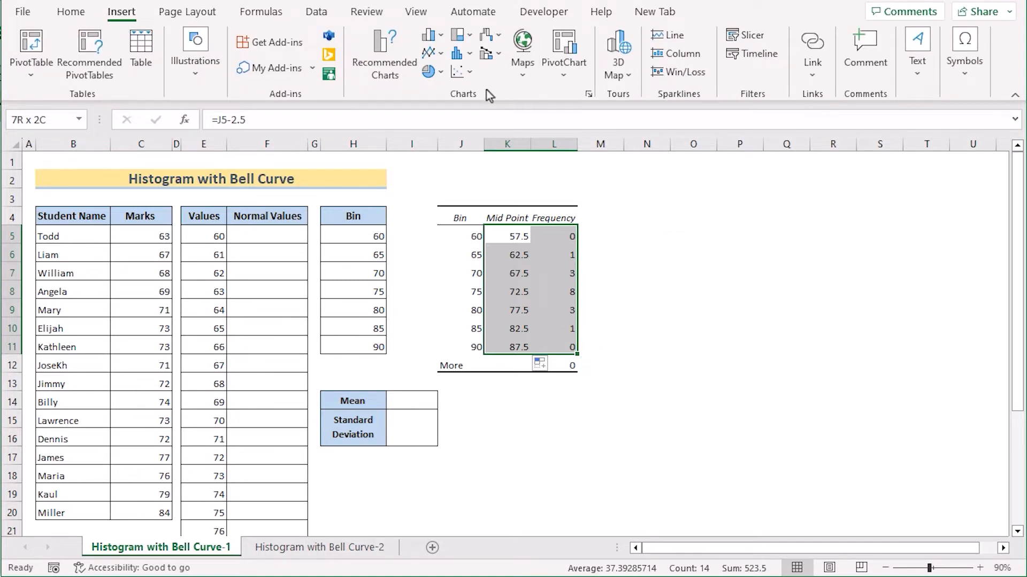
click(474, 75)
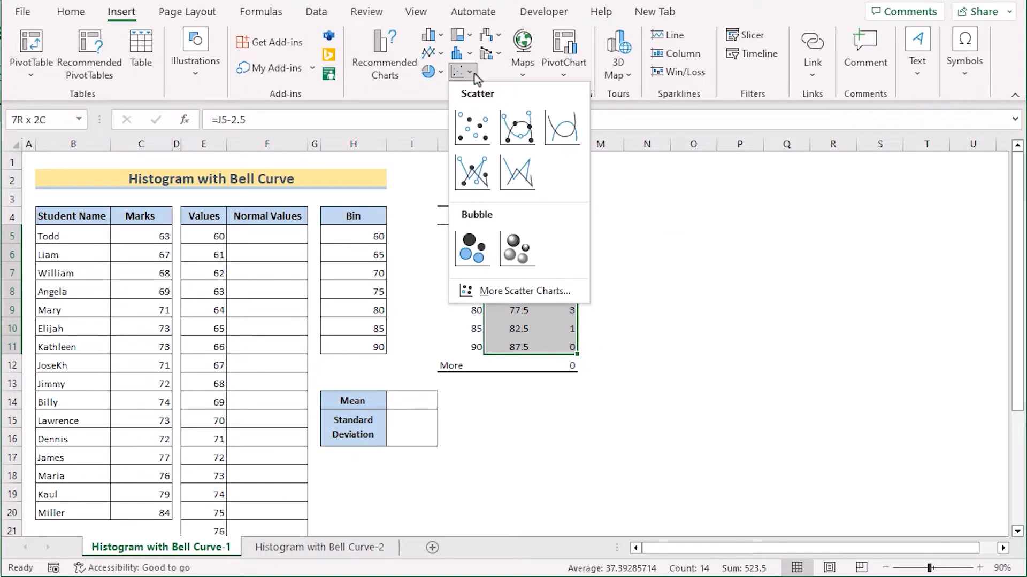
click(512, 140)
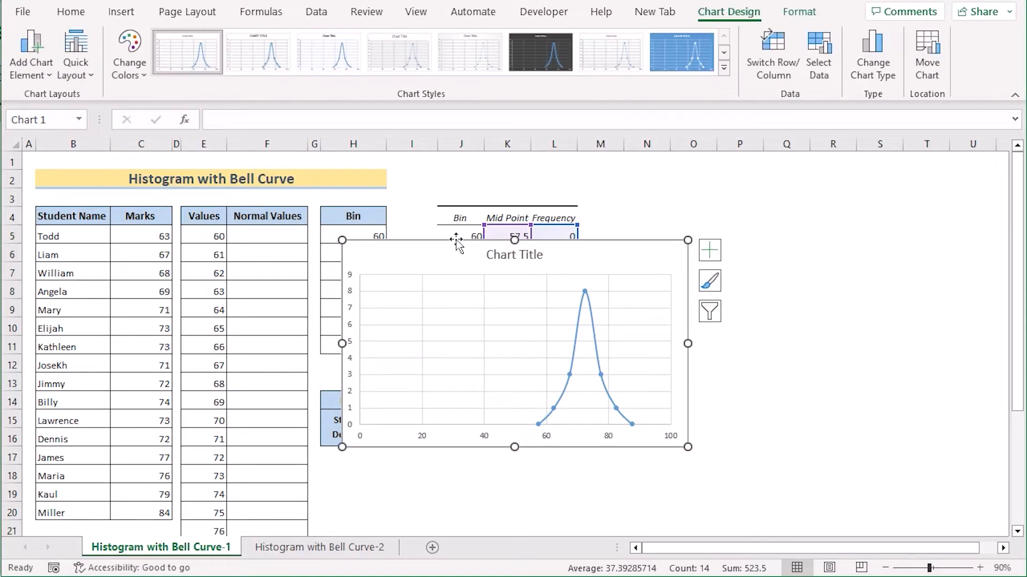
drag(456, 241, 711, 207)
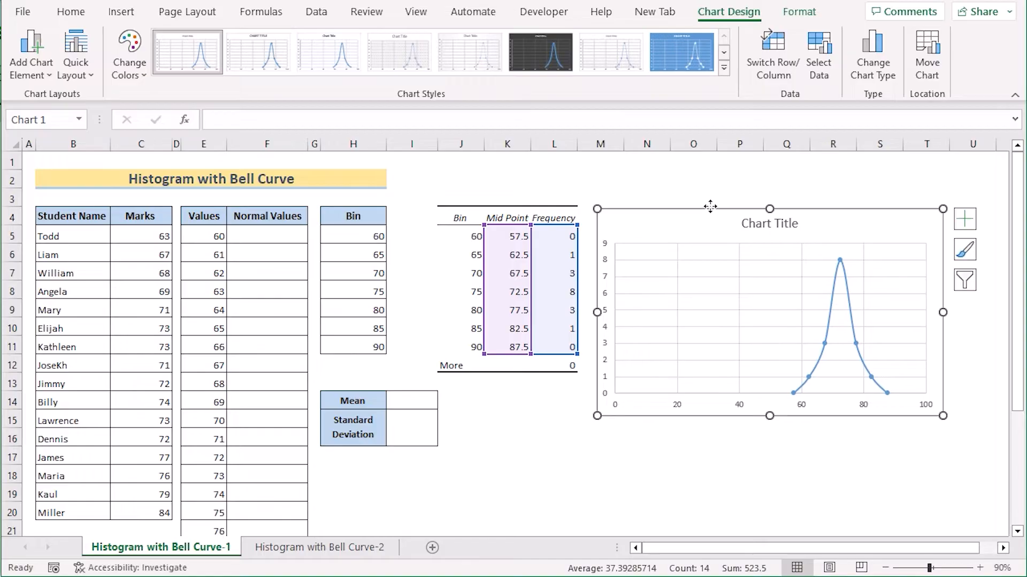
Remove the gridlines from the scatter chart
click(971, 225)
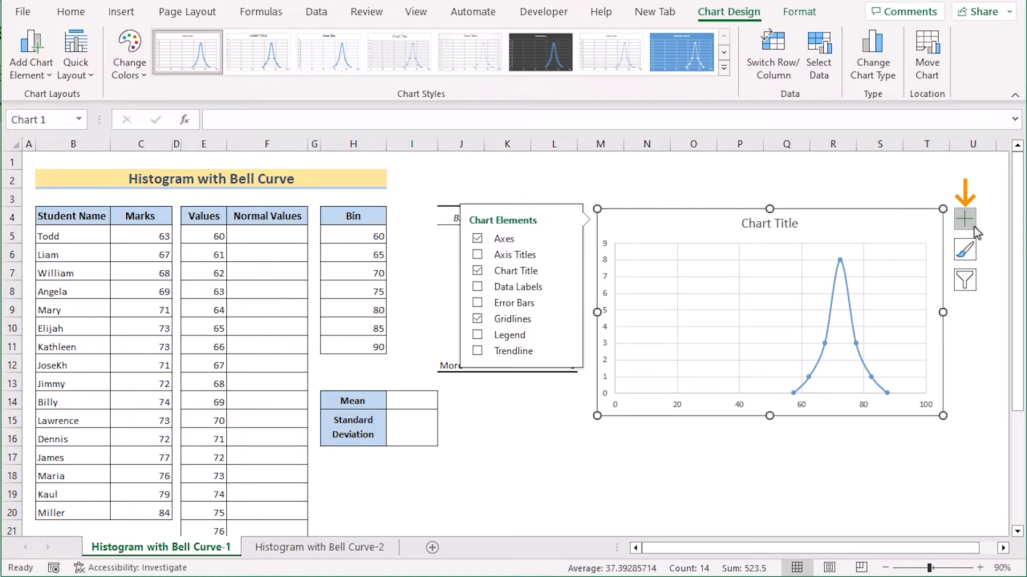
click(476, 321)
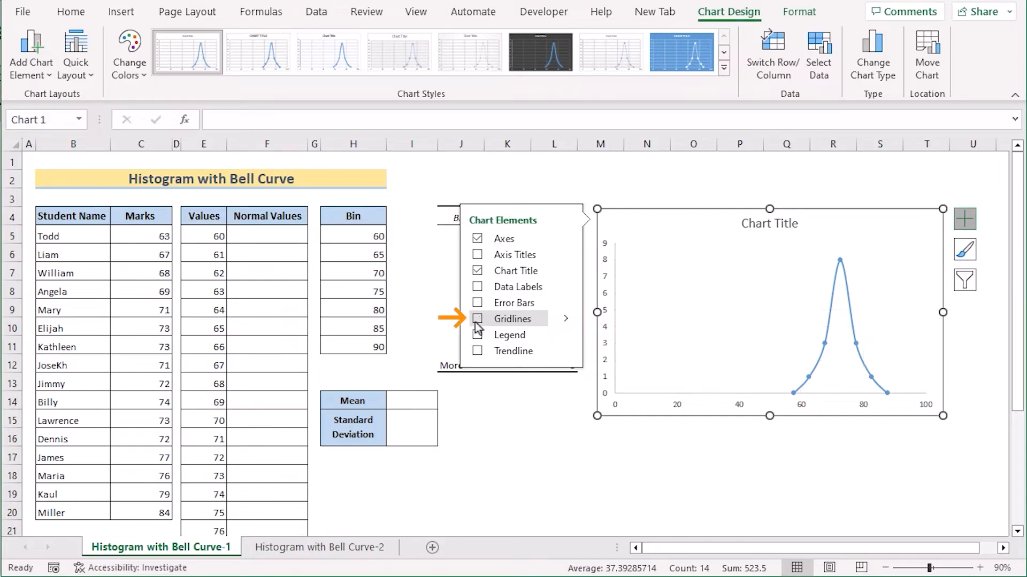
click(675, 478)
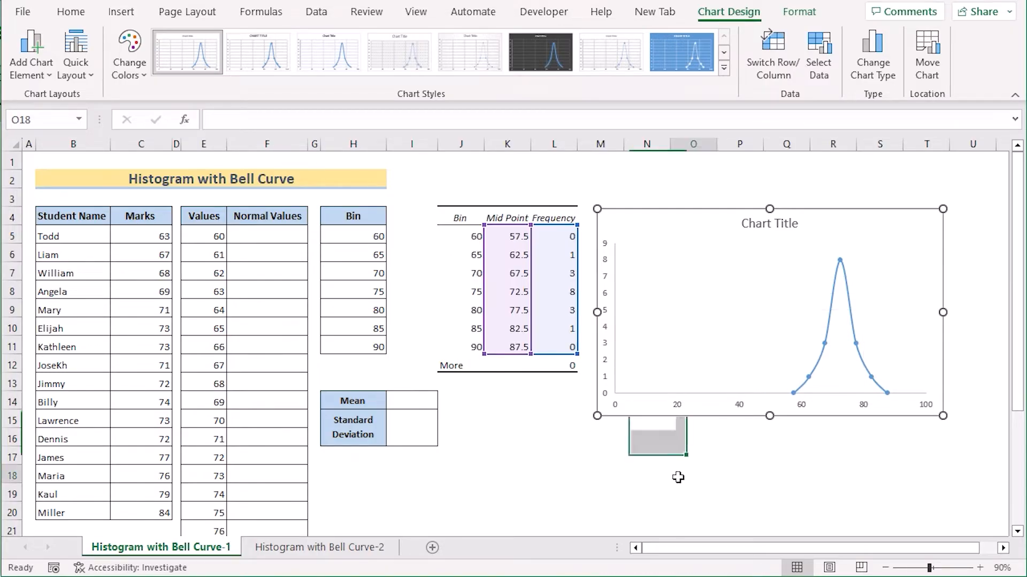
Set the chart's horizontal axis bounds to a minimum of 55 and a maximum of 90
click(701, 305)
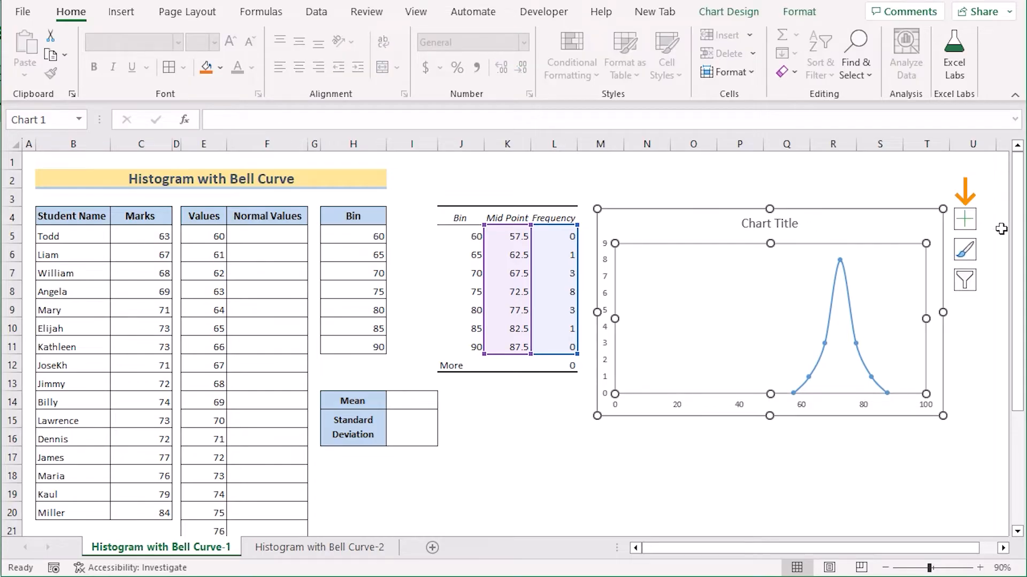
click(965, 219)
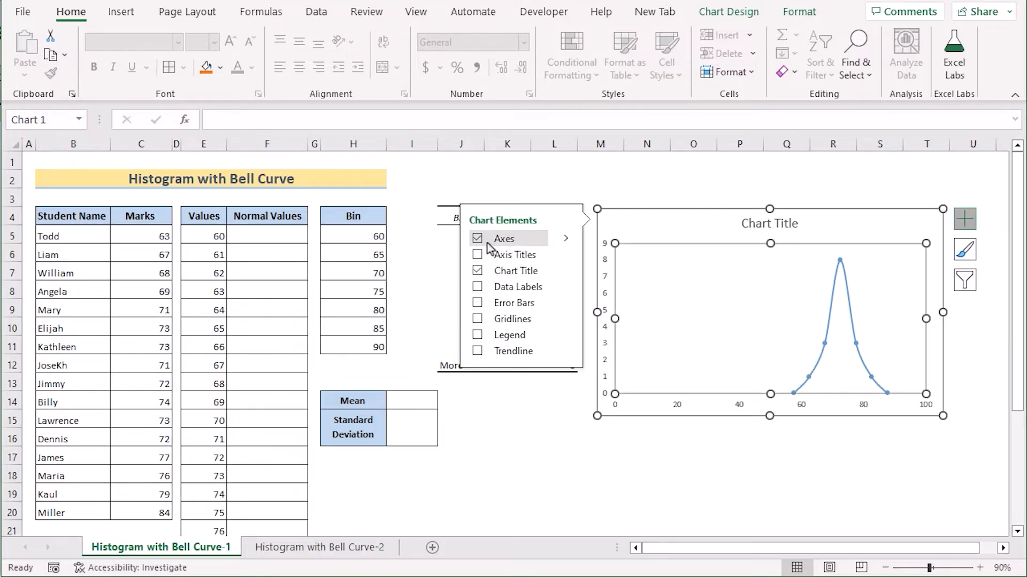
click(564, 239)
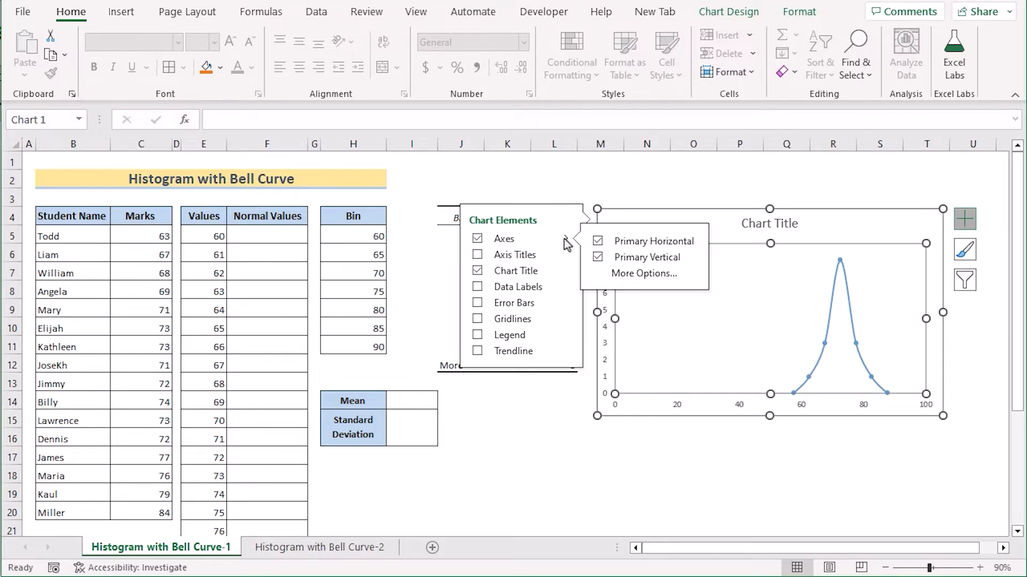
click(621, 275)
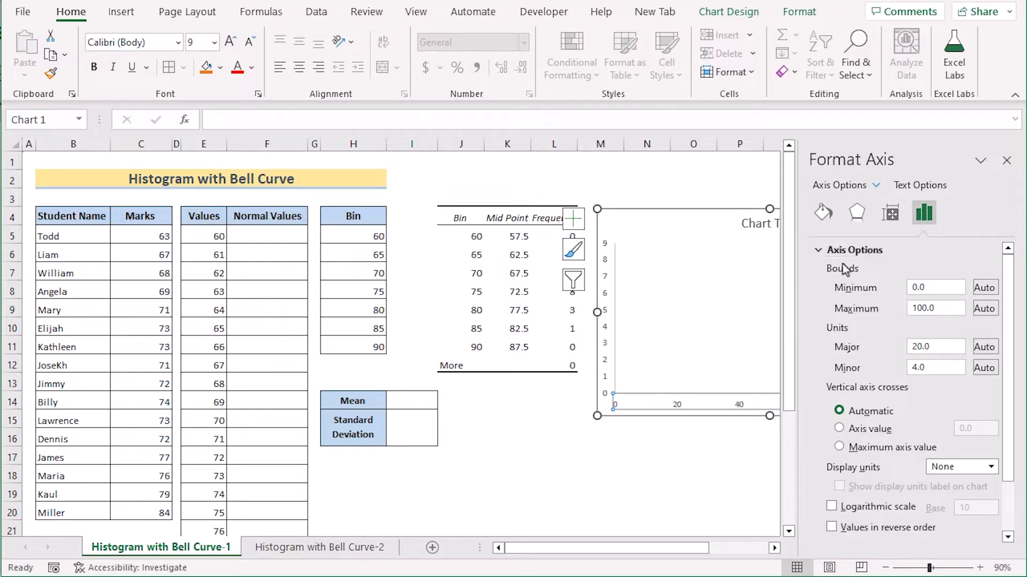
click(942, 287)
drag(938, 287, 909, 292)
text(55)
double_click(936, 309)
text(90)
key(Return)
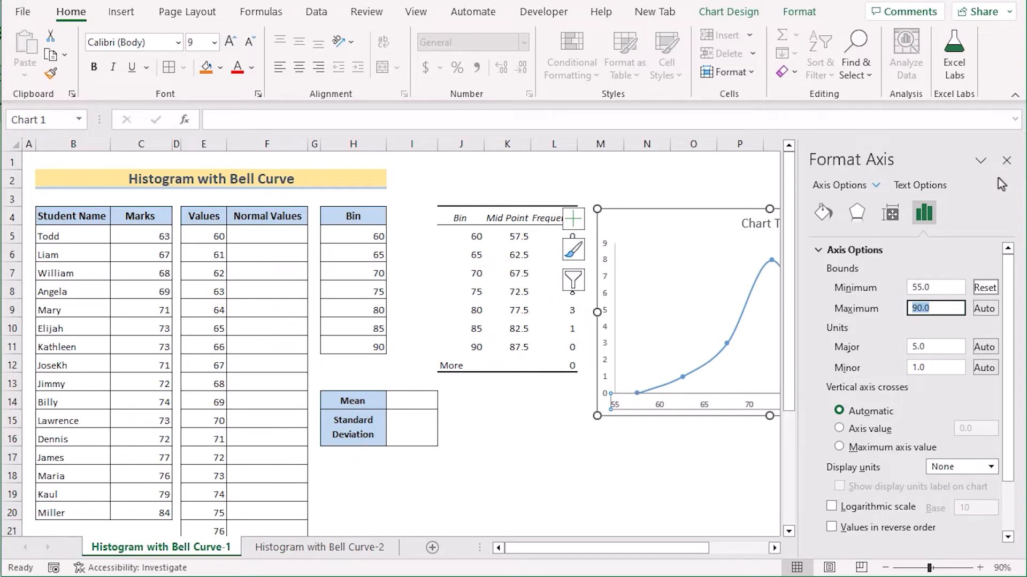
click(1006, 160)
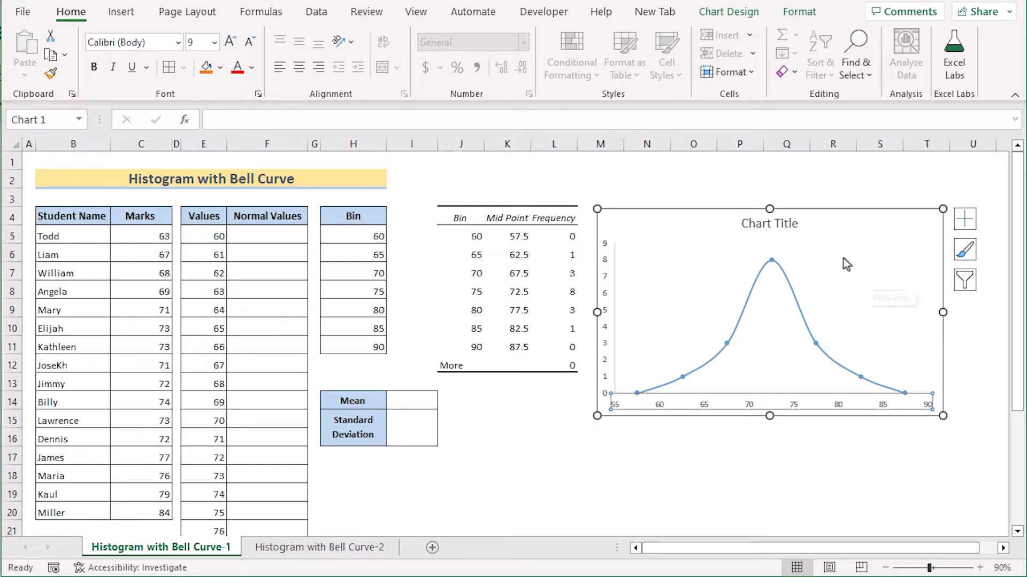
Add error bars to the curve and set the vertical ones to the Minus direction with the No Cap end style
click(737, 20)
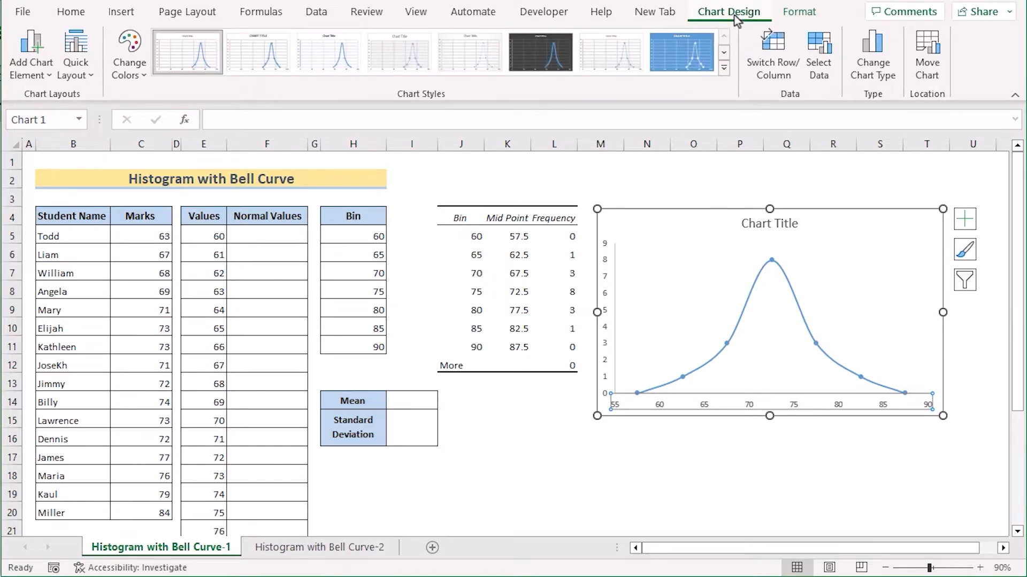
click(32, 74)
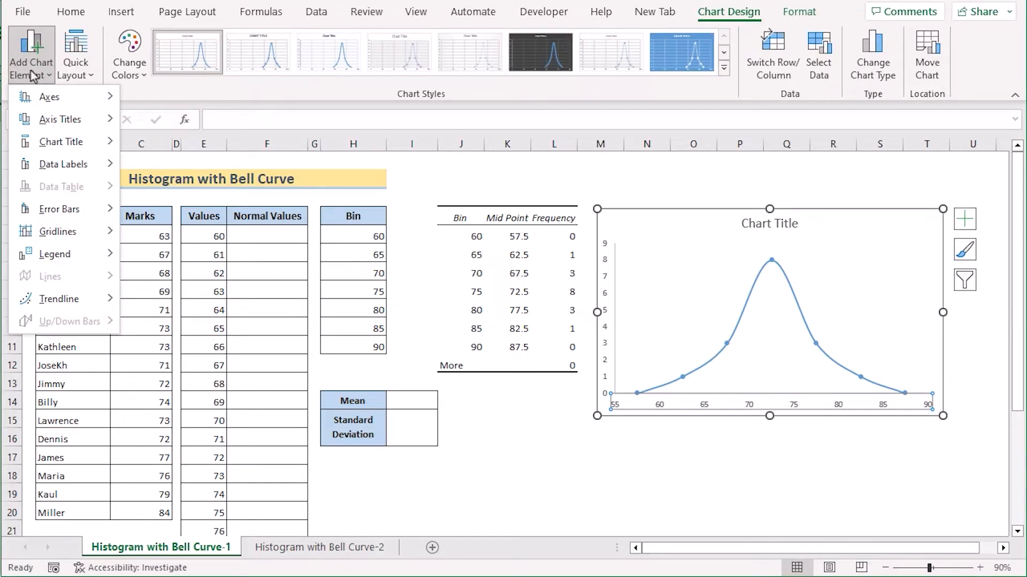
mouse_move(70, 210)
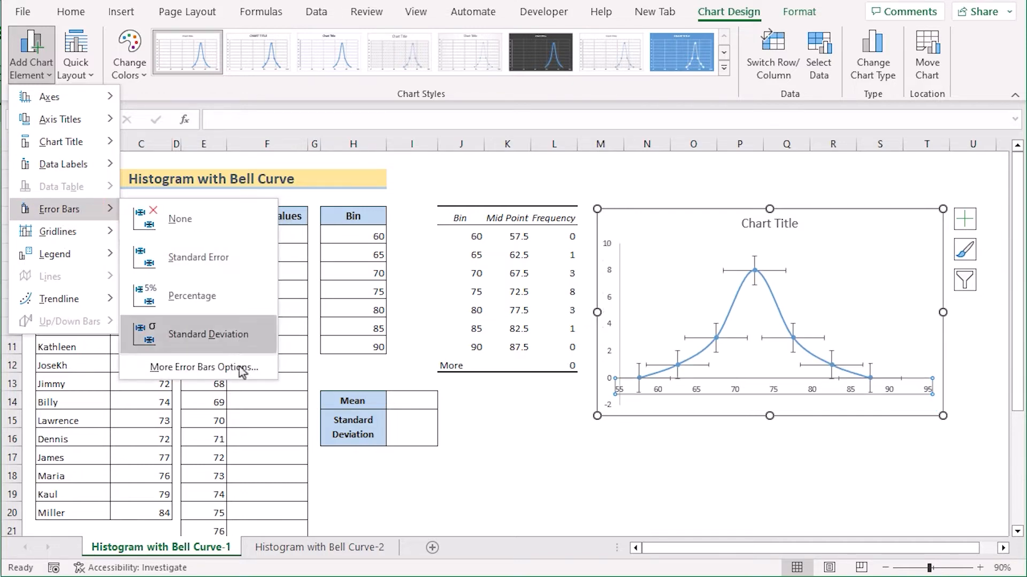
key(Escape)
key(Escape)
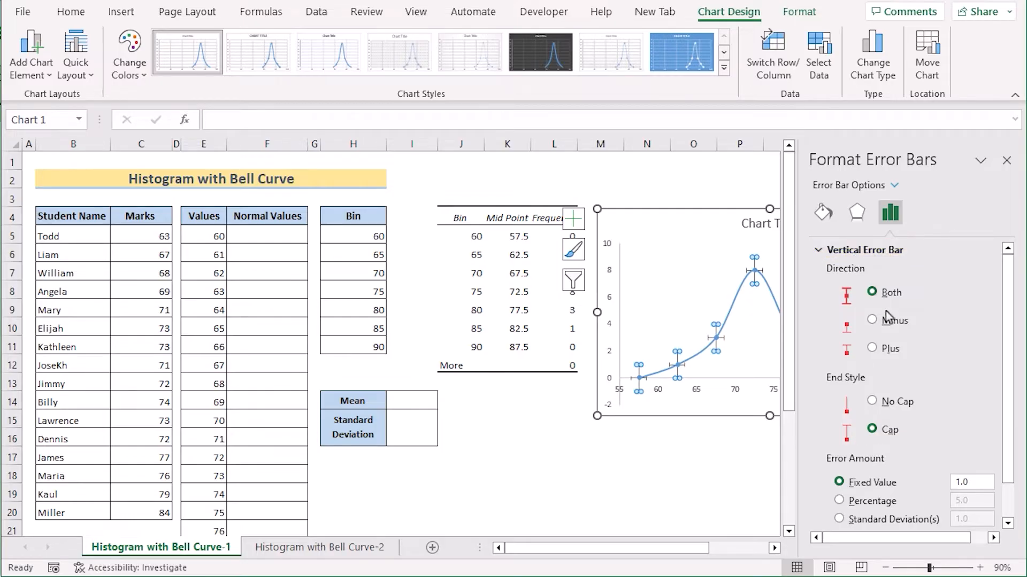
click(872, 320)
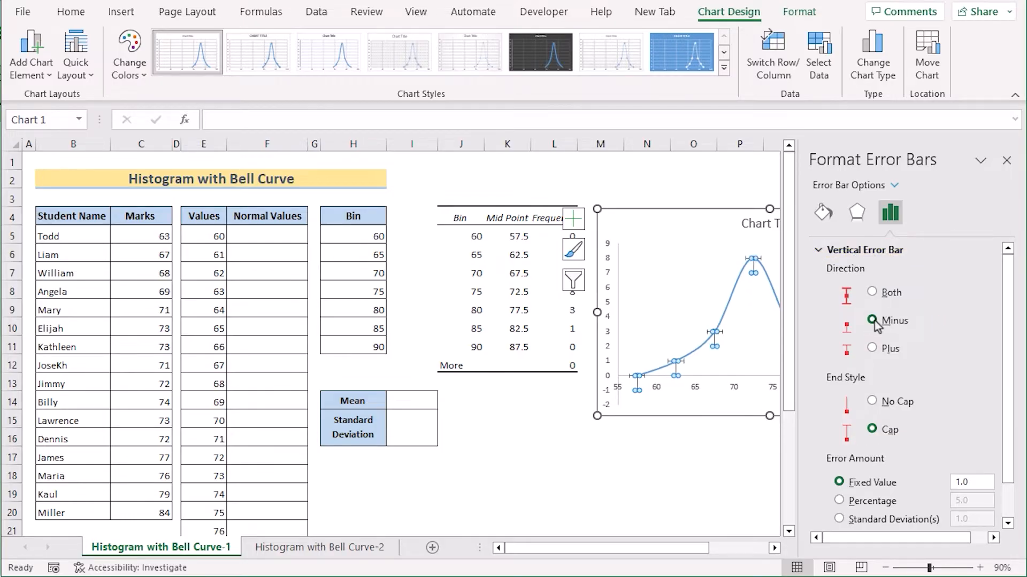
click(872, 402)
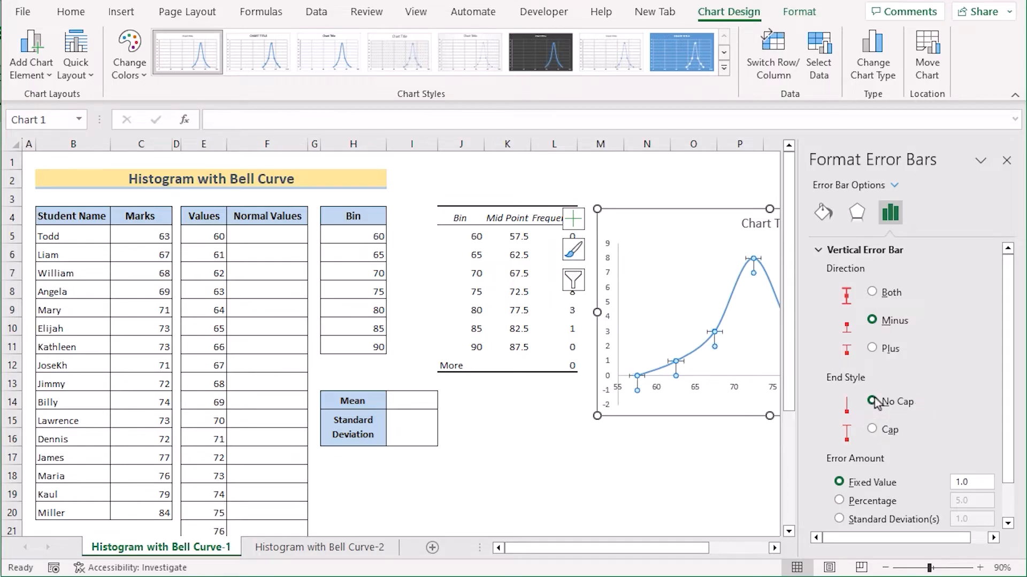
Set the vertical error bars' error amount to a Percentage of 100 and close the formatting options
scroll(1010, 374, down, 2)
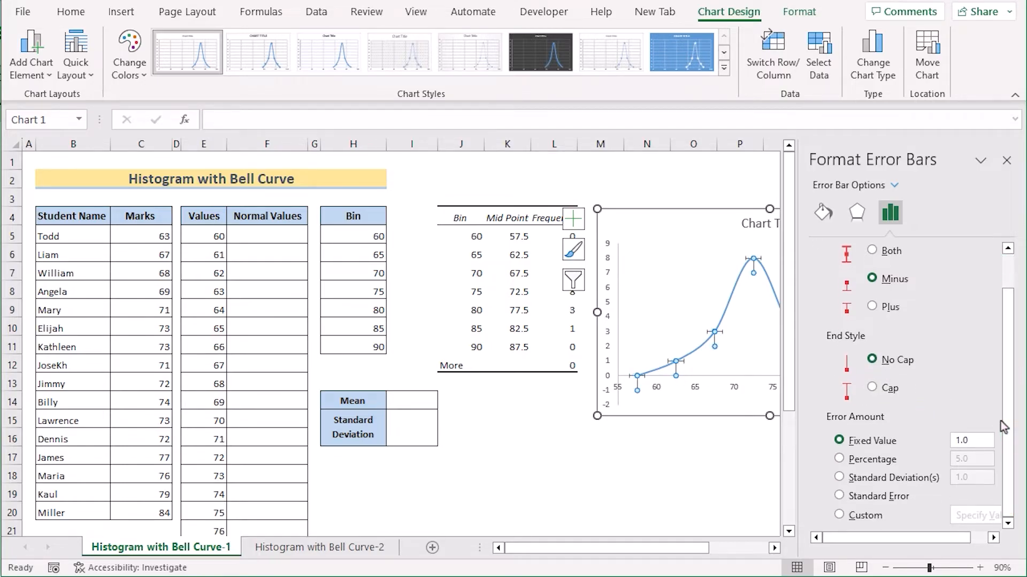
click(838, 458)
double_click(957, 460)
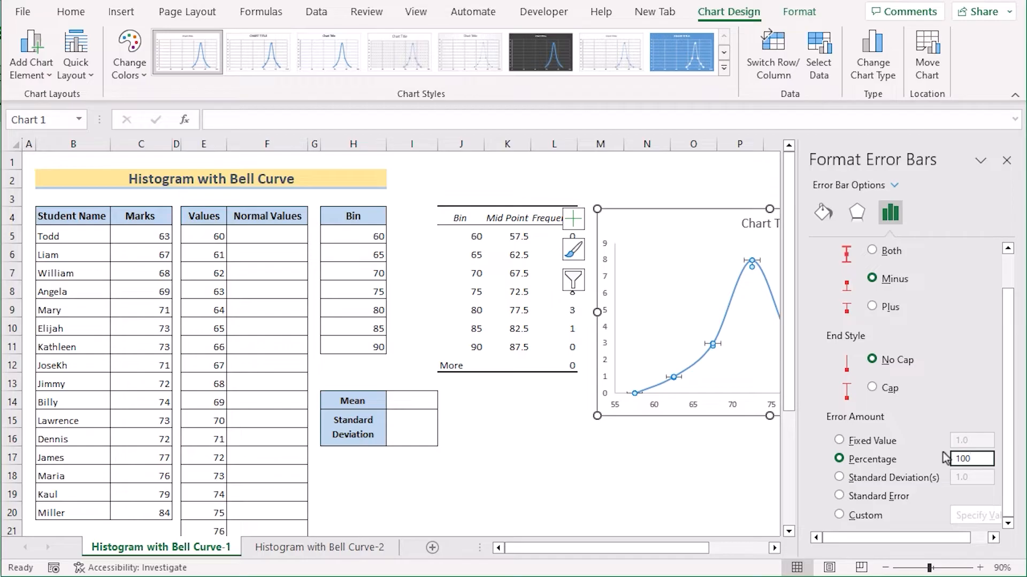
key(Return)
click(1006, 160)
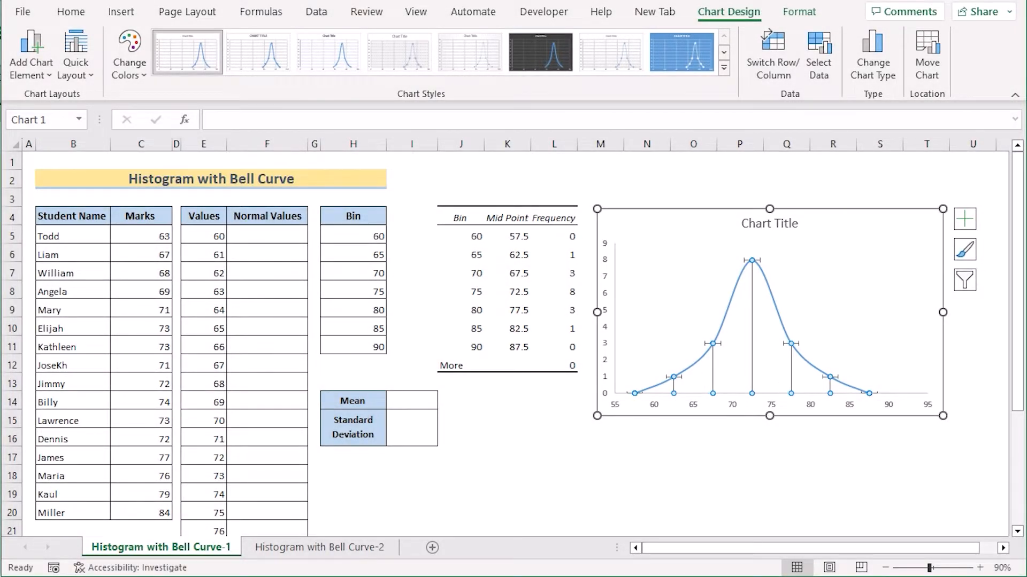
Reopen the formatting options of the curve's vertical error bars and change their line to Solid line
click(752, 261)
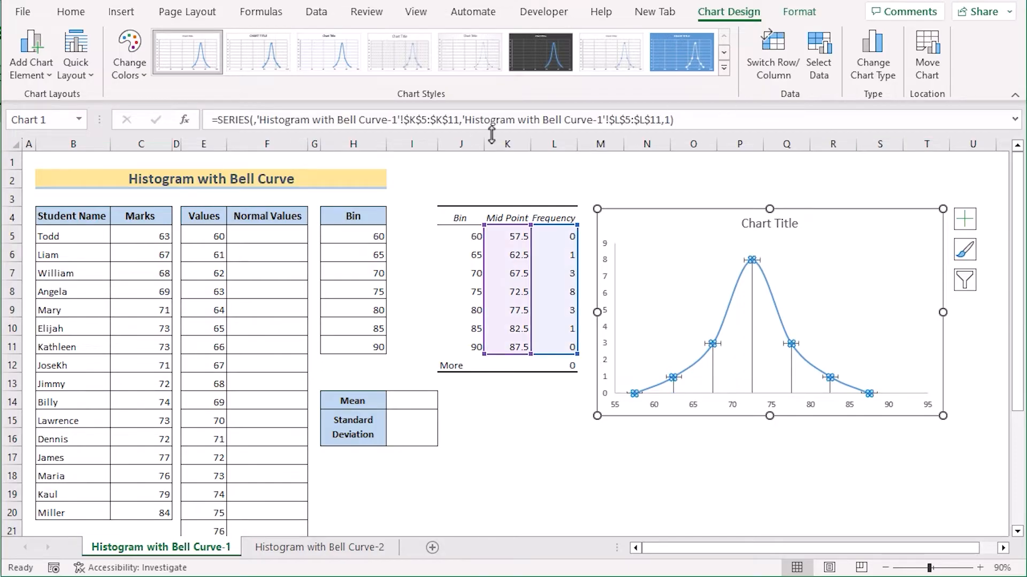
click(795, 292)
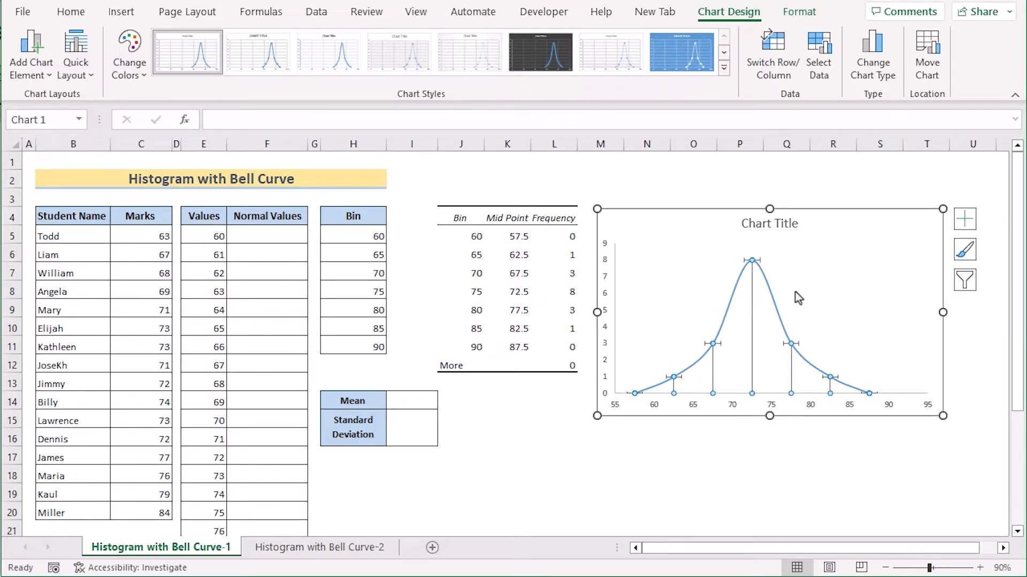
click(50, 80)
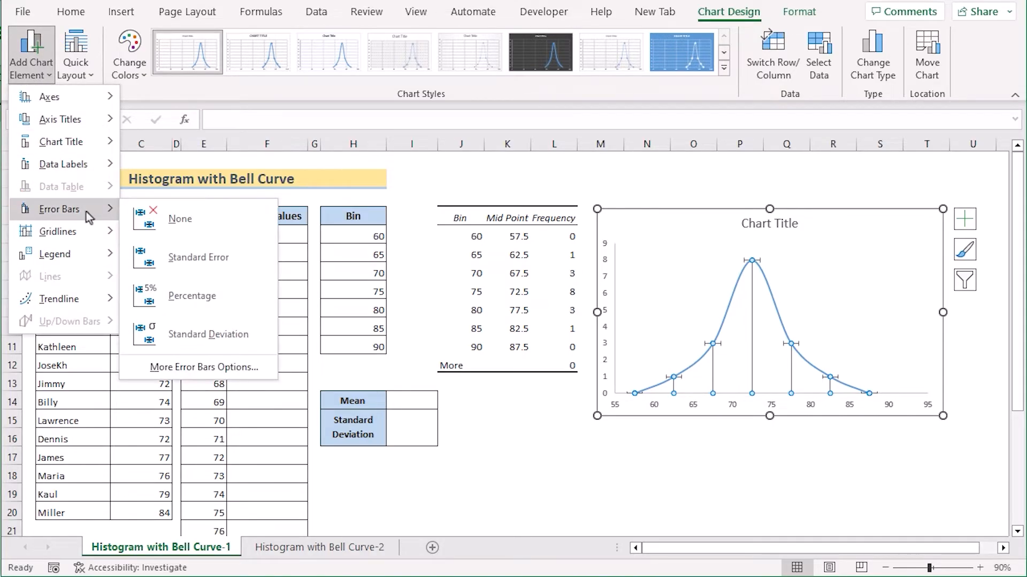
click(178, 369)
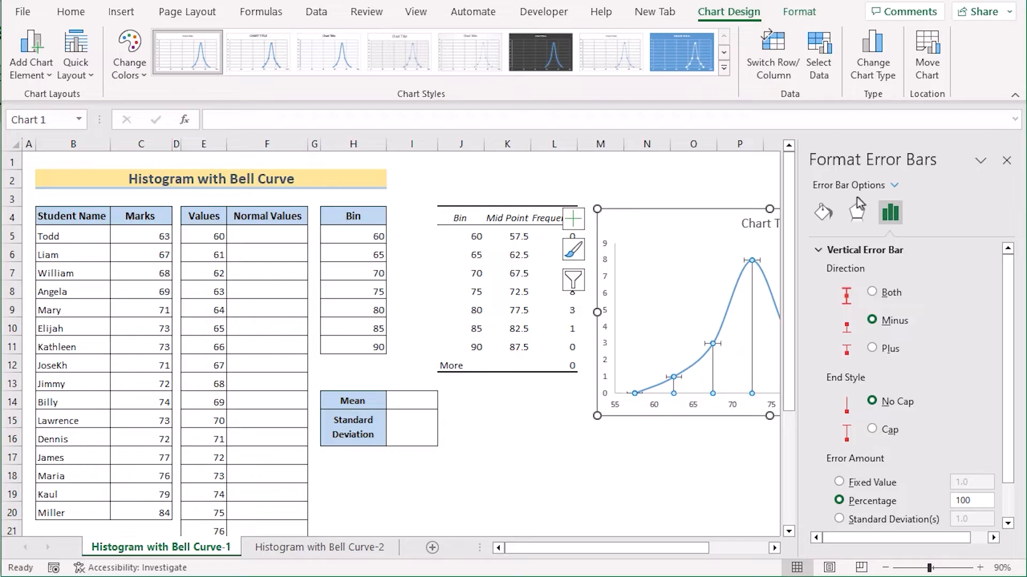
click(823, 214)
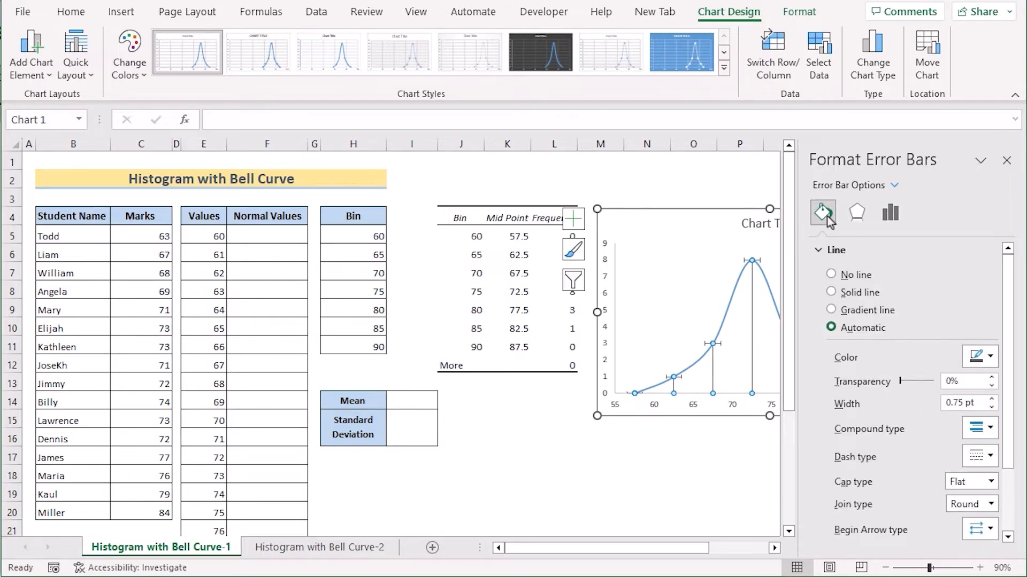
click(832, 292)
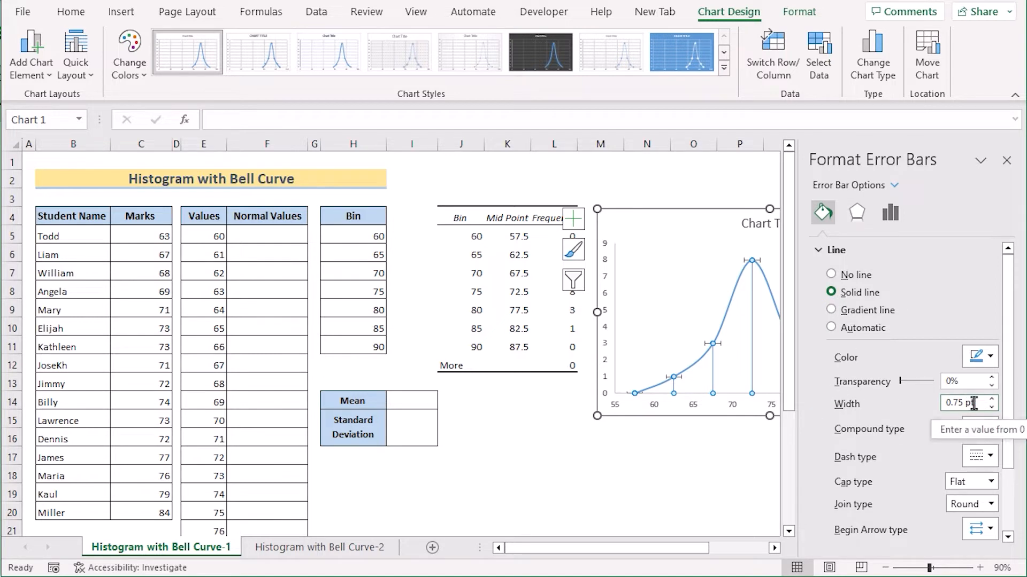
Try a width of 40 pt for the vertical error bars' line, and settle on 35 pt
drag(973, 403, 934, 403)
text(40)
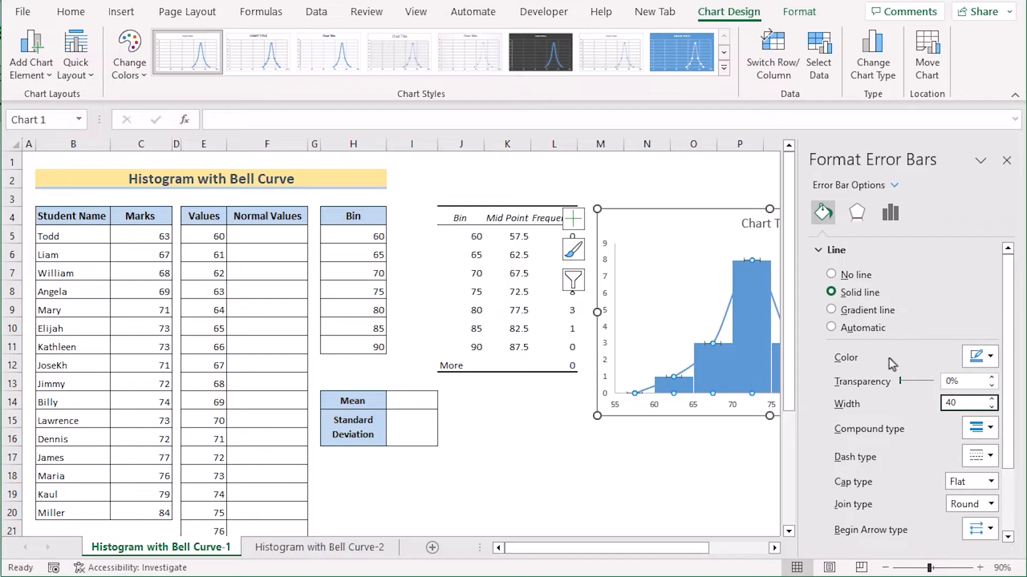
drag(962, 403, 933, 407)
text(35)
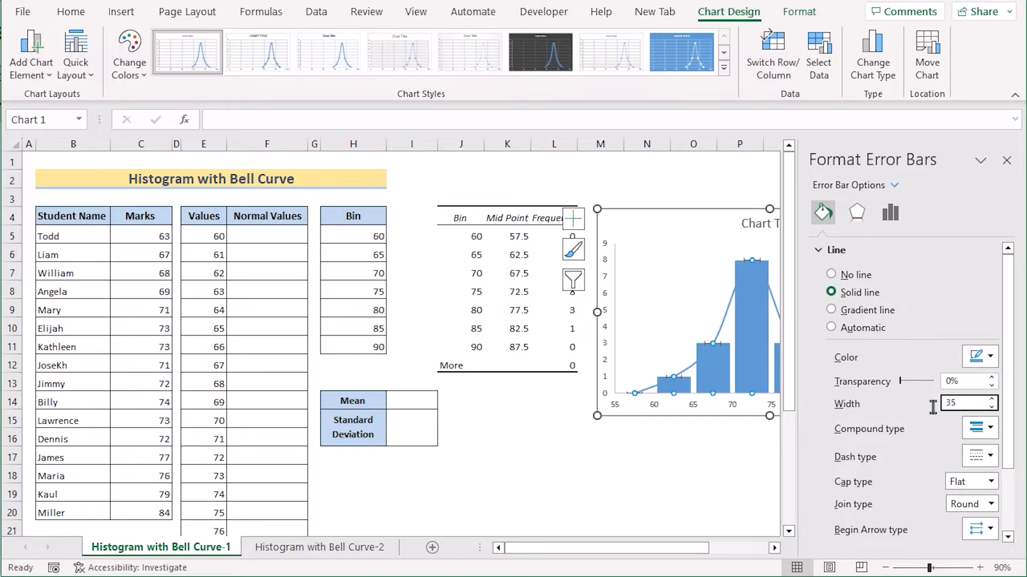
key(Return)
Colour the vertical error bars black and close the formatting options
click(989, 357)
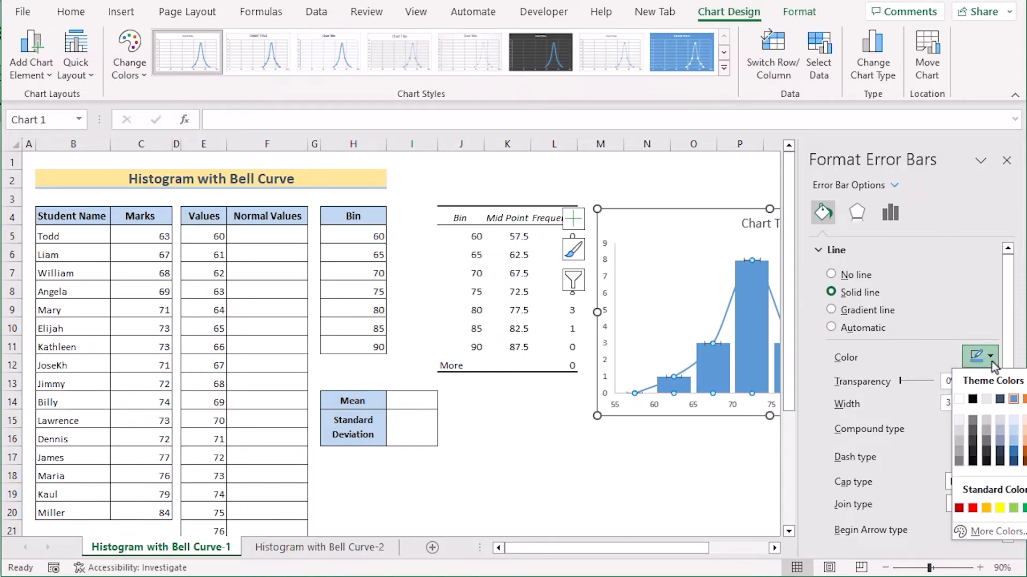
click(973, 399)
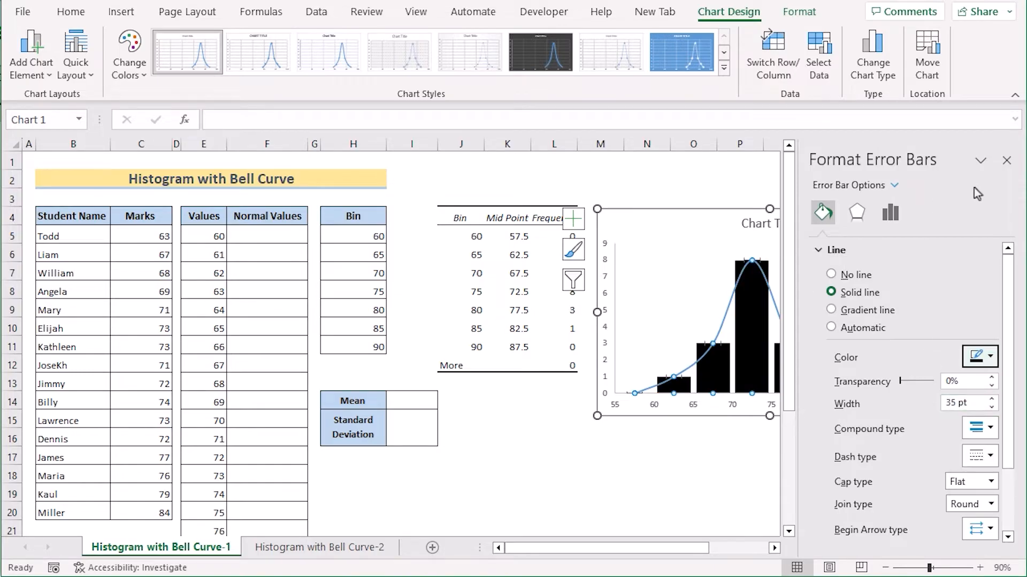
click(1007, 161)
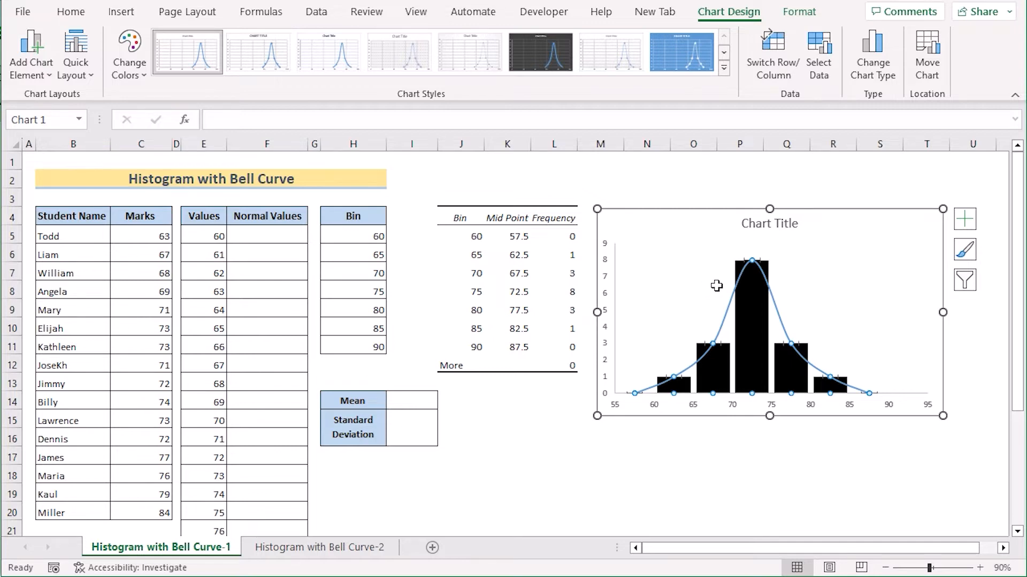
Format the chart's data series with No line to hide the connecting curve
click(750, 260)
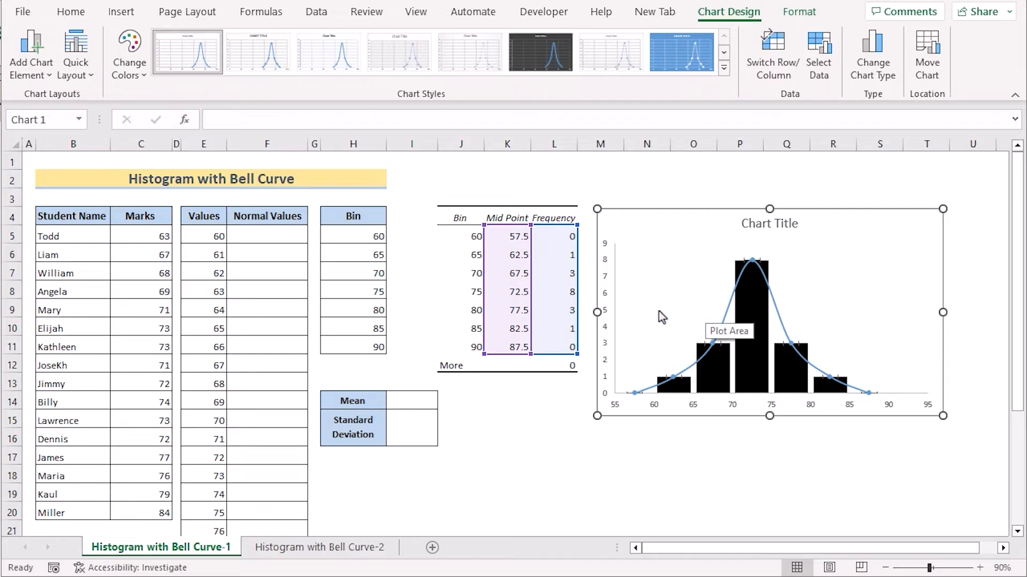
click(752, 263)
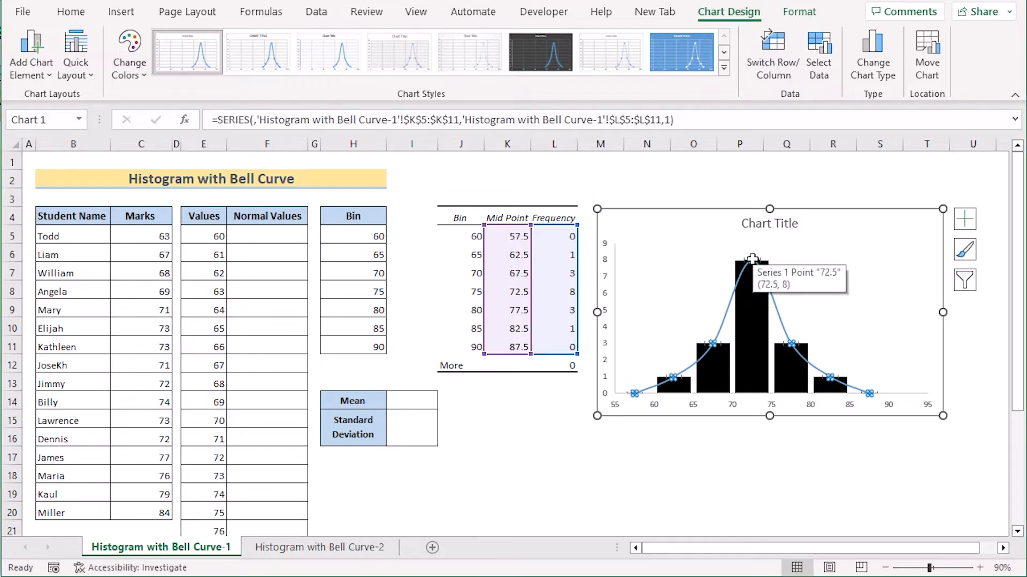
right_click(752, 259)
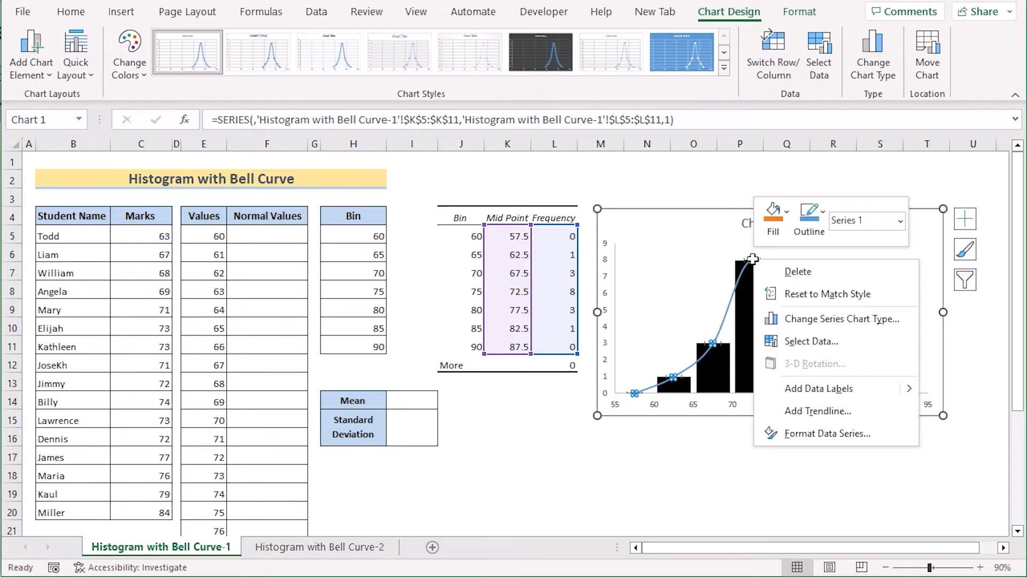
click(794, 434)
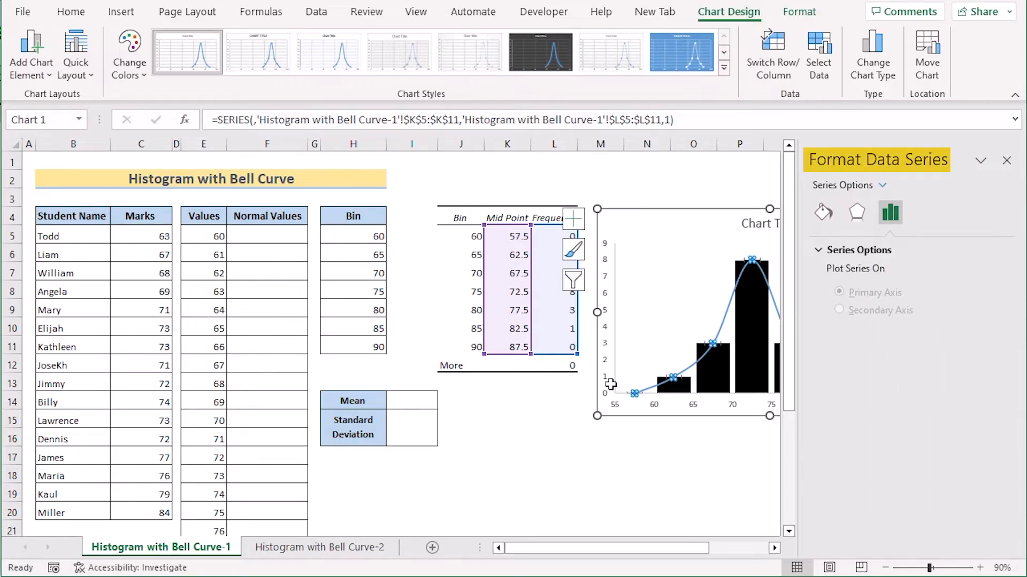
click(822, 213)
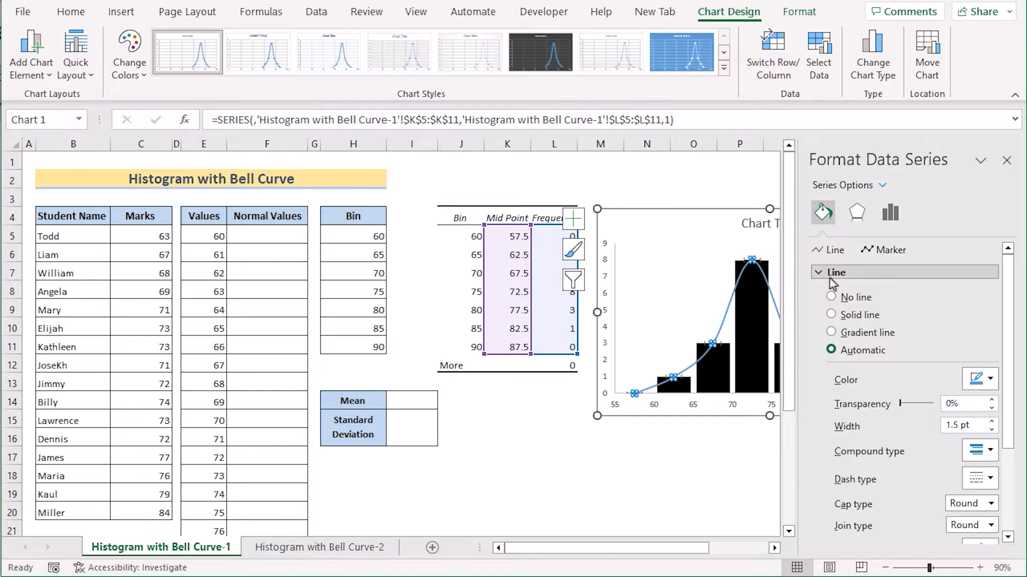
click(831, 298)
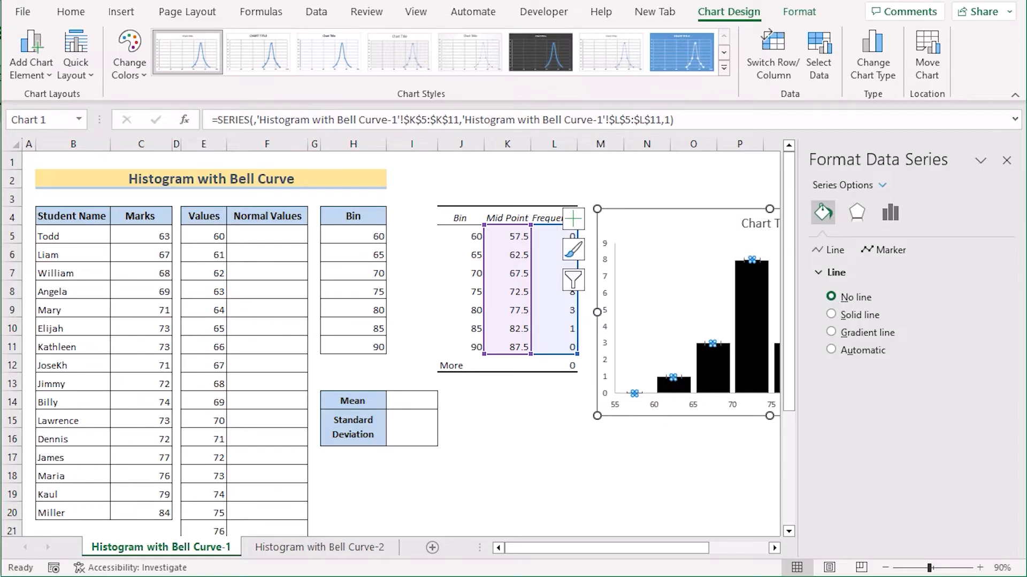
Set the data series' marker option to None and close the formatting options
click(874, 253)
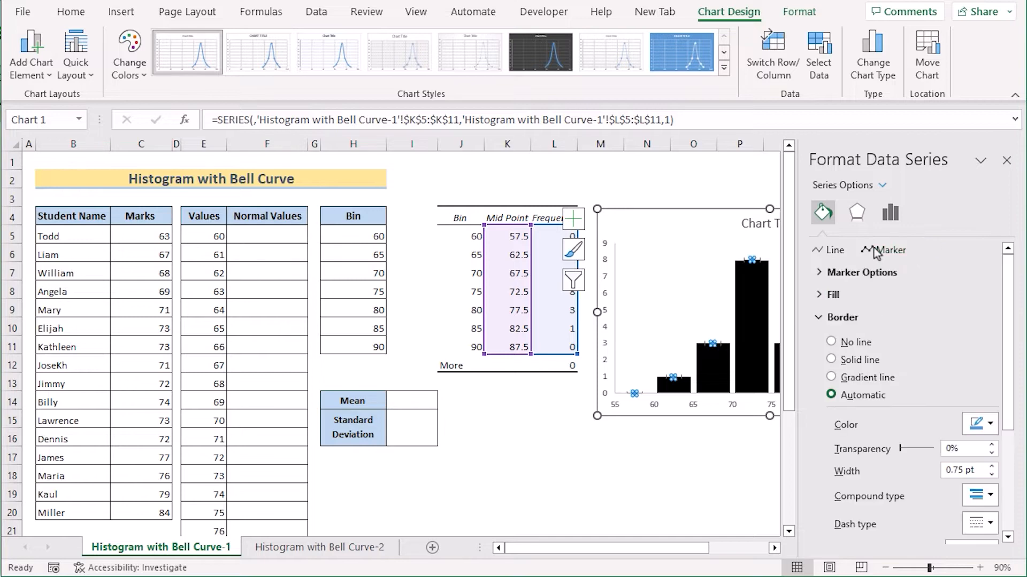
click(841, 274)
click(831, 314)
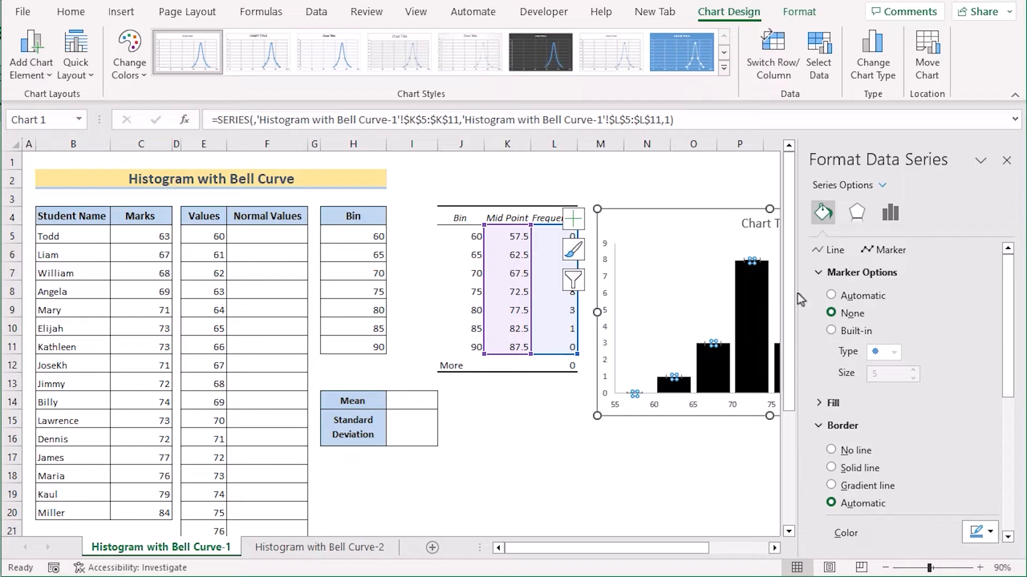
click(749, 182)
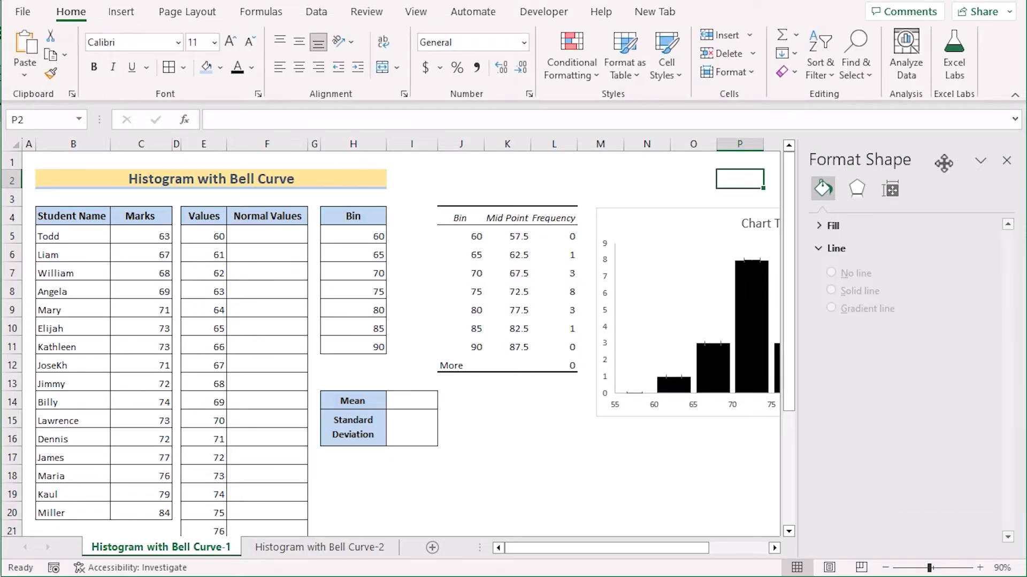
click(1007, 160)
Select the horizontal error bars of the data series and delete them from the chart
click(753, 265)
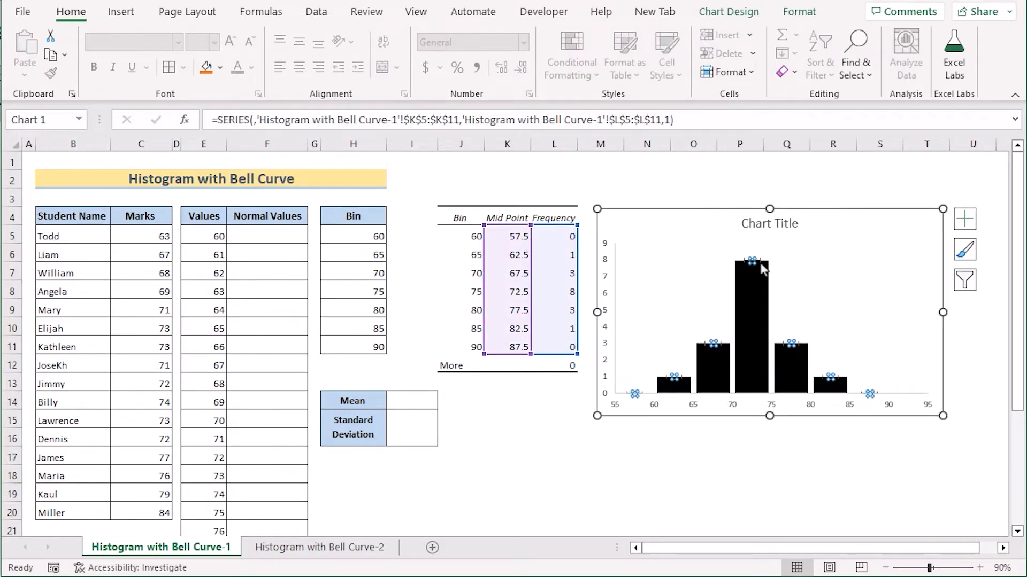
click(754, 259)
double_click(705, 347)
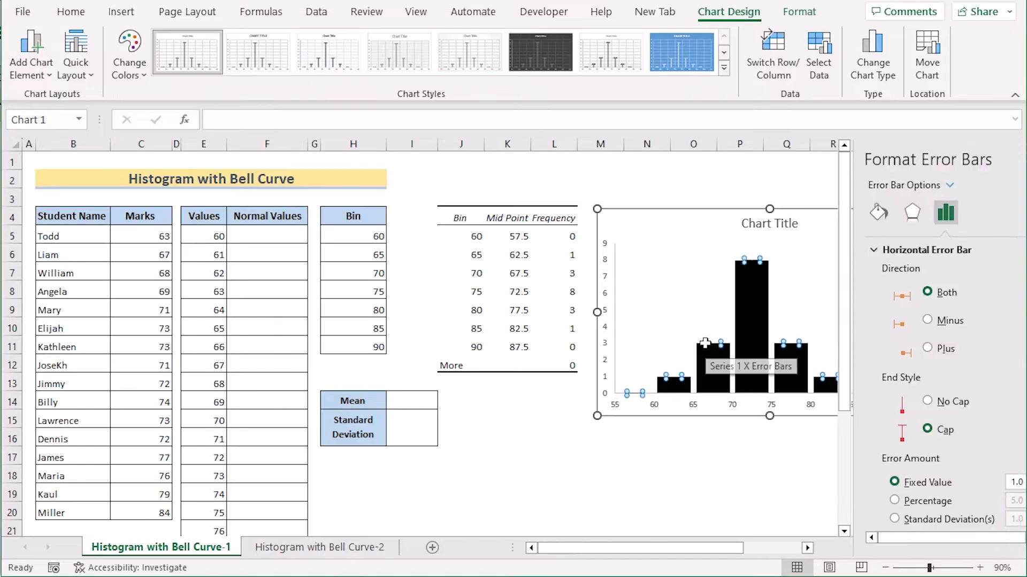
click(1007, 160)
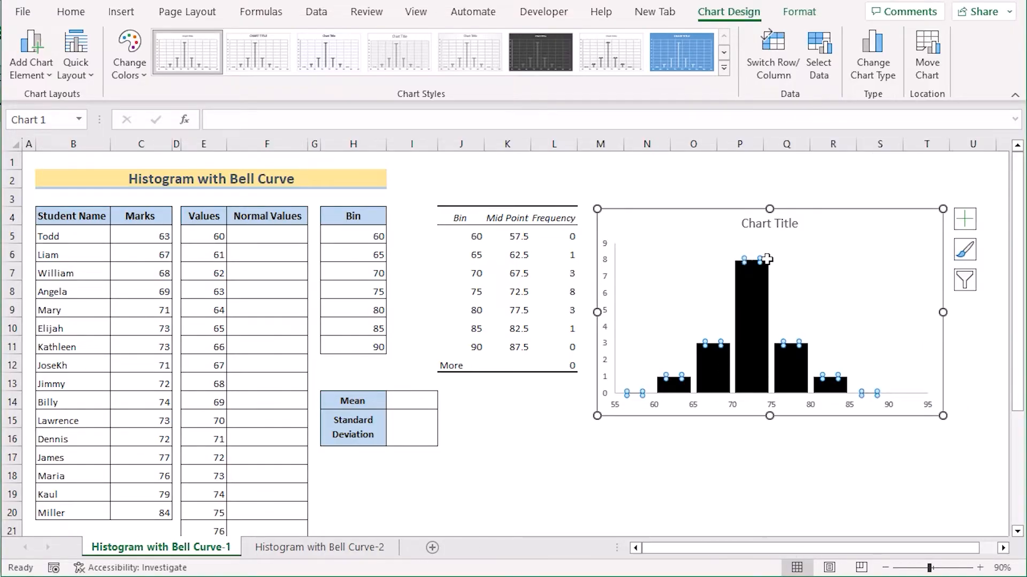
right_click(766, 265)
click(778, 271)
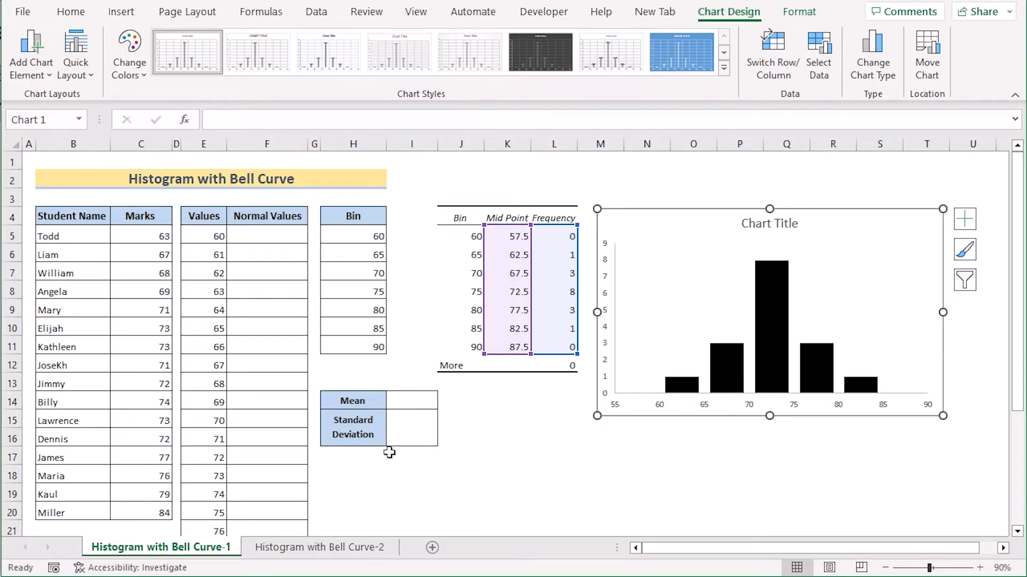
Calculate the mean of the marks in cell I14 with the formula =Average(C5:C20)
click(400, 402)
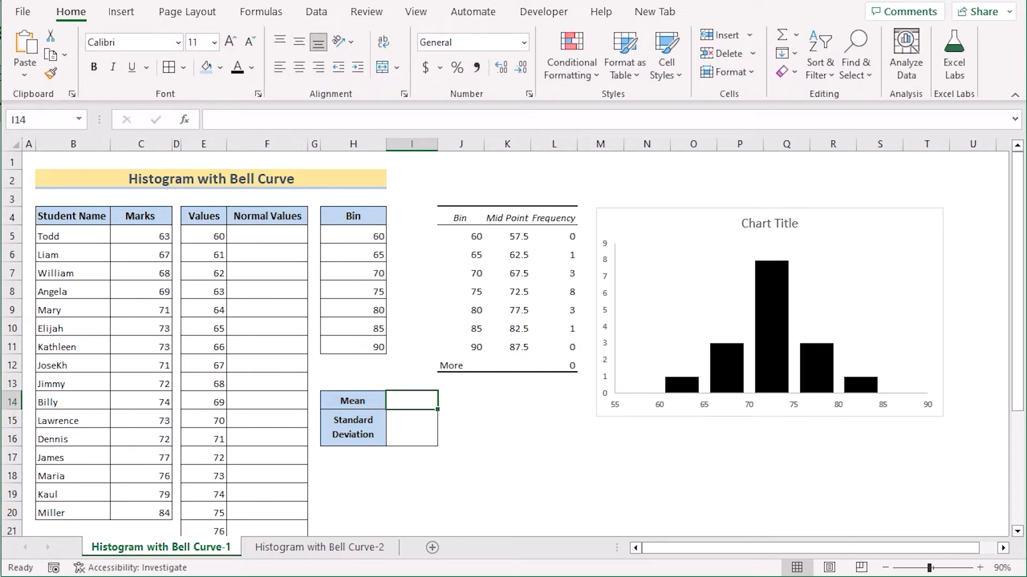
double_click(412, 402)
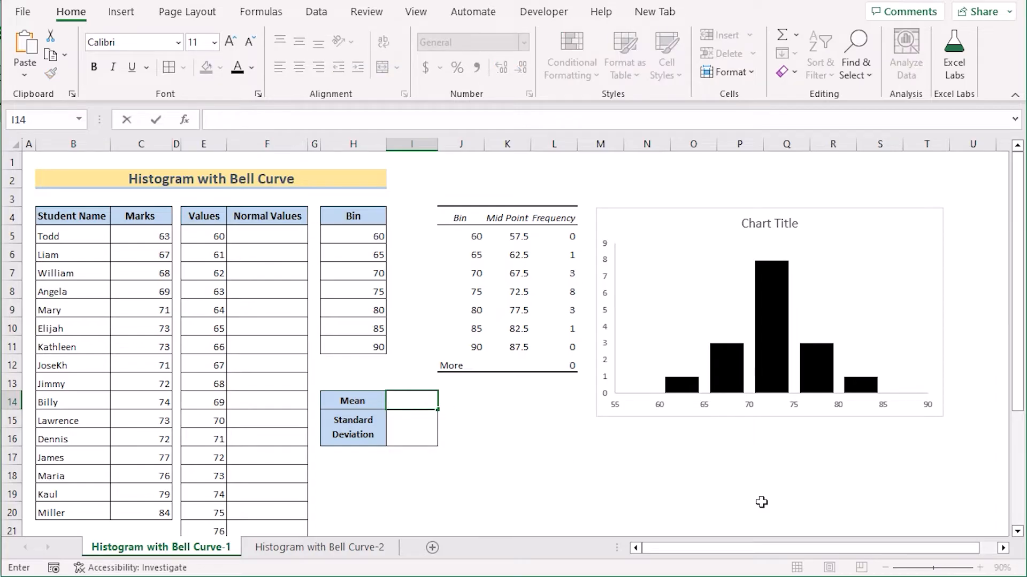
text(=Av)
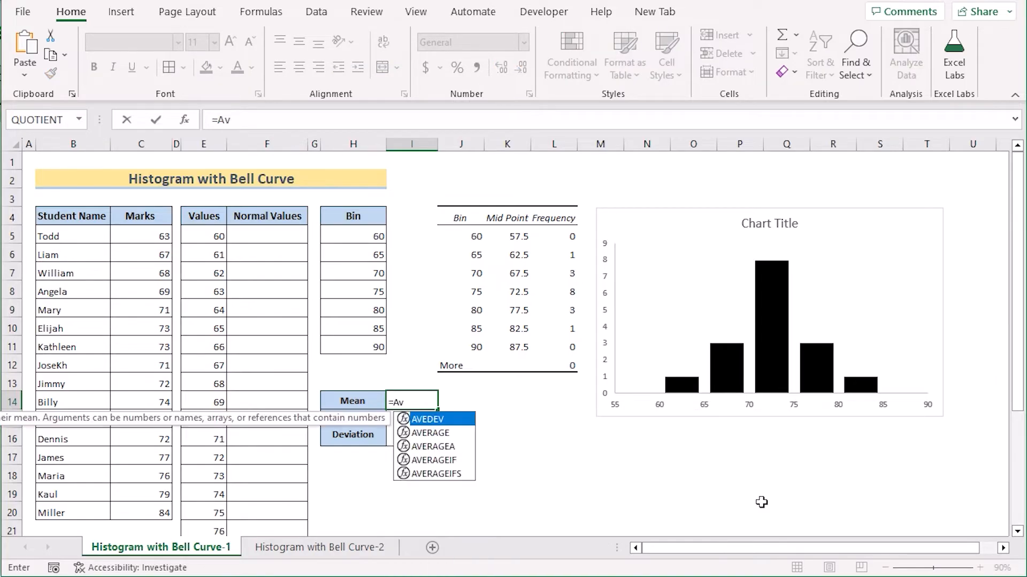
text(erage()
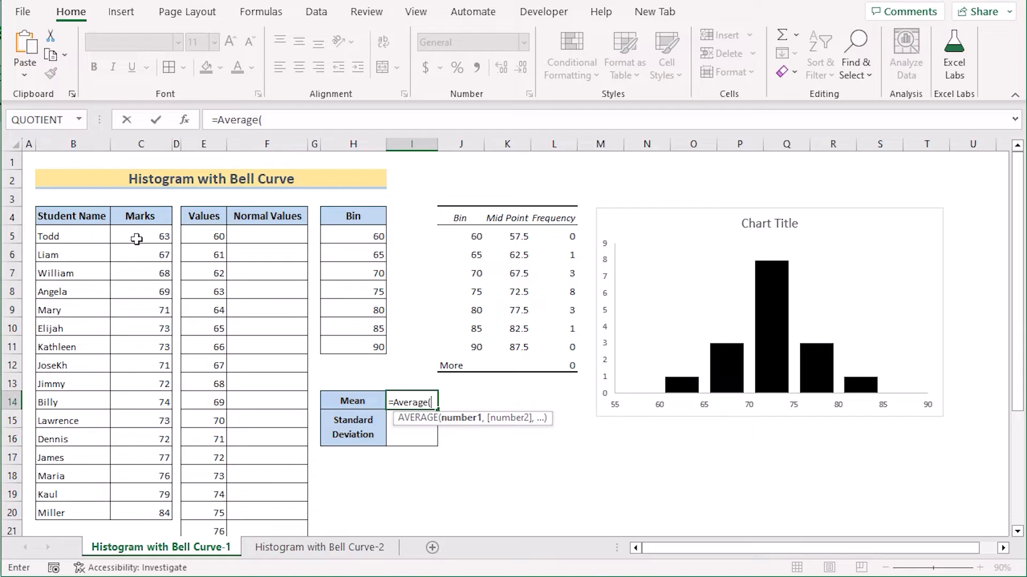
drag(136, 240, 153, 516)
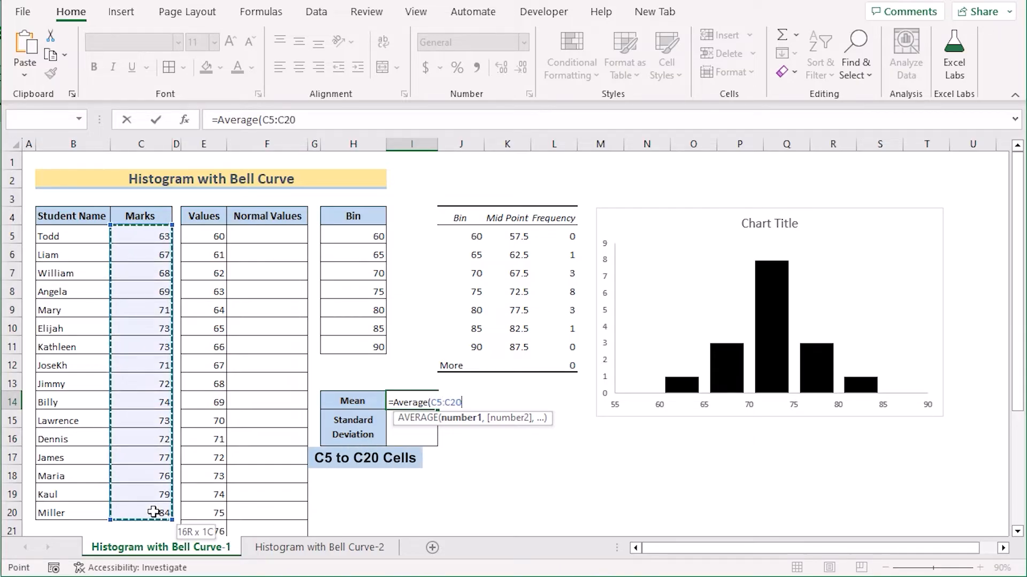
text())
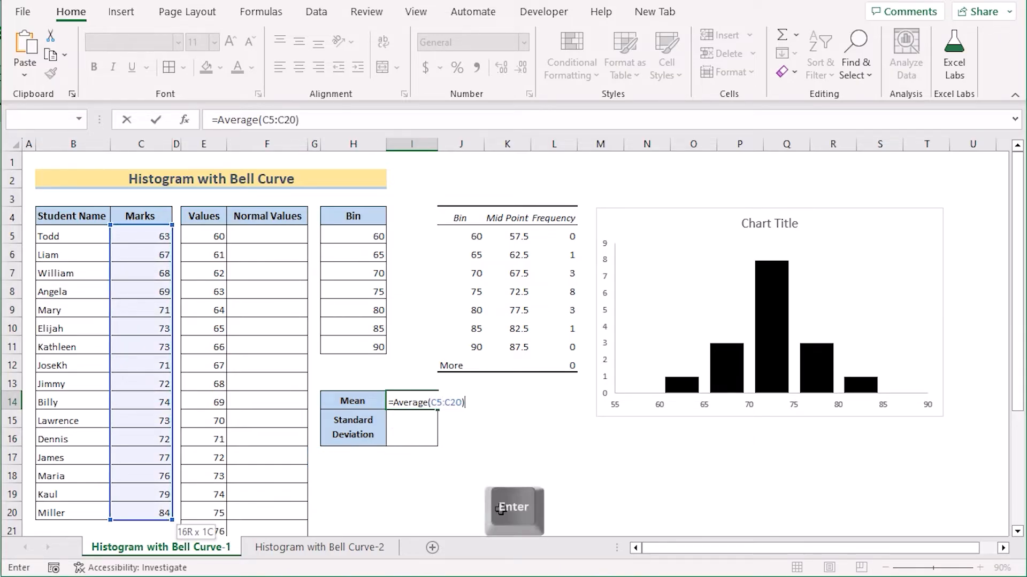
key(Return)
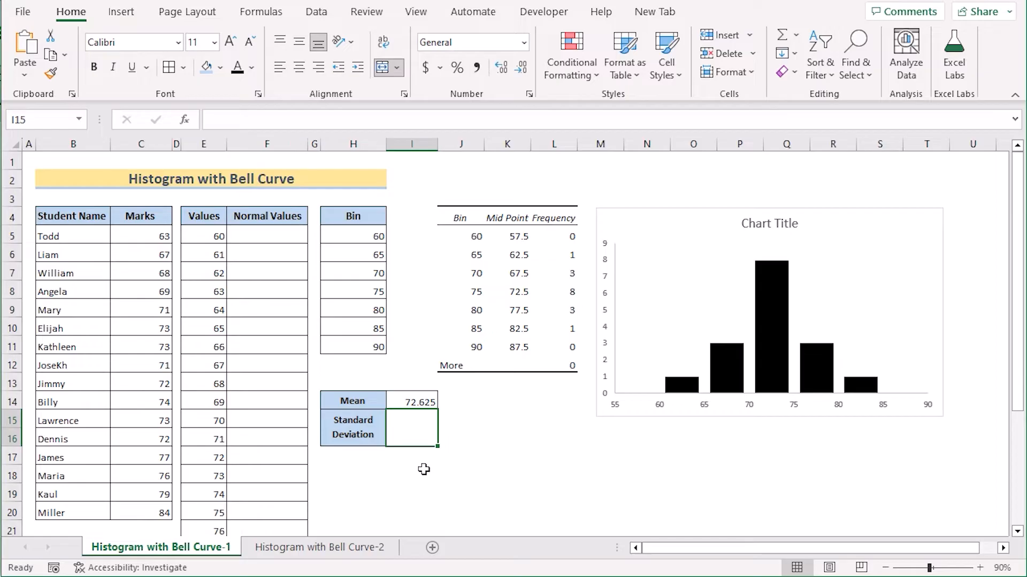
Calculate the standard deviation of the marks in cell I15 with the formula =STDEV.P(C5:C20)
double_click(422, 433)
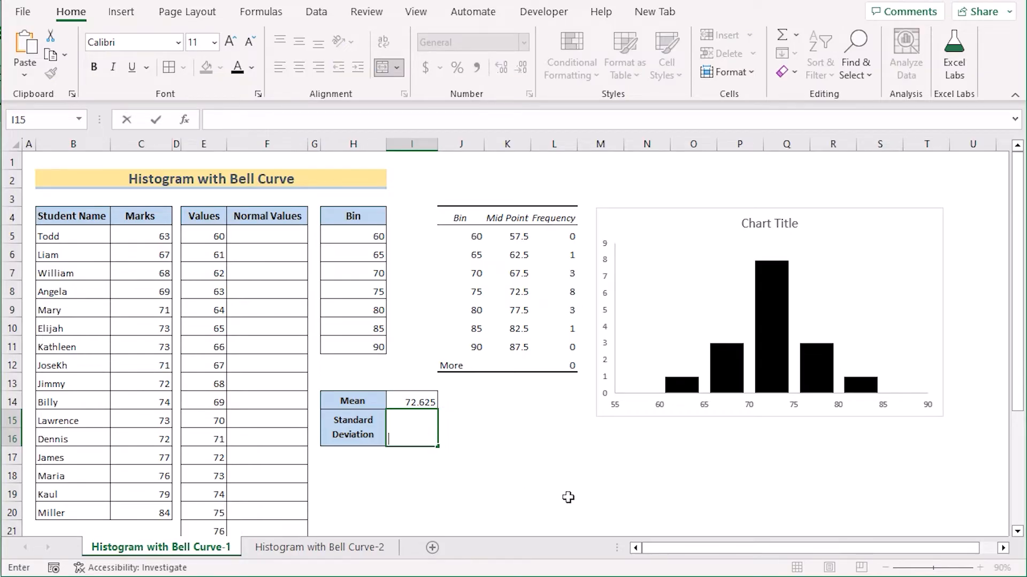
text(=)
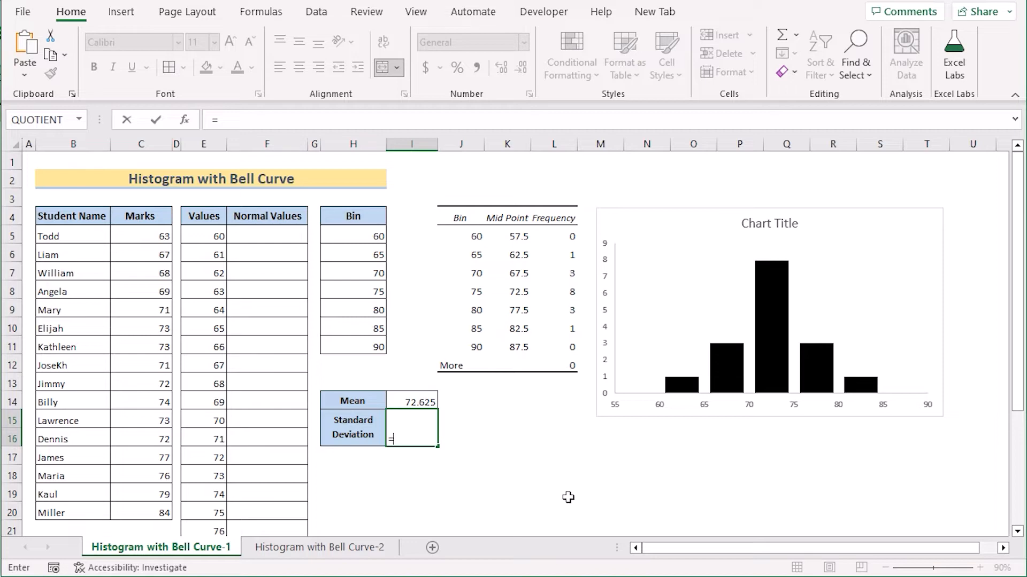
text(ST)
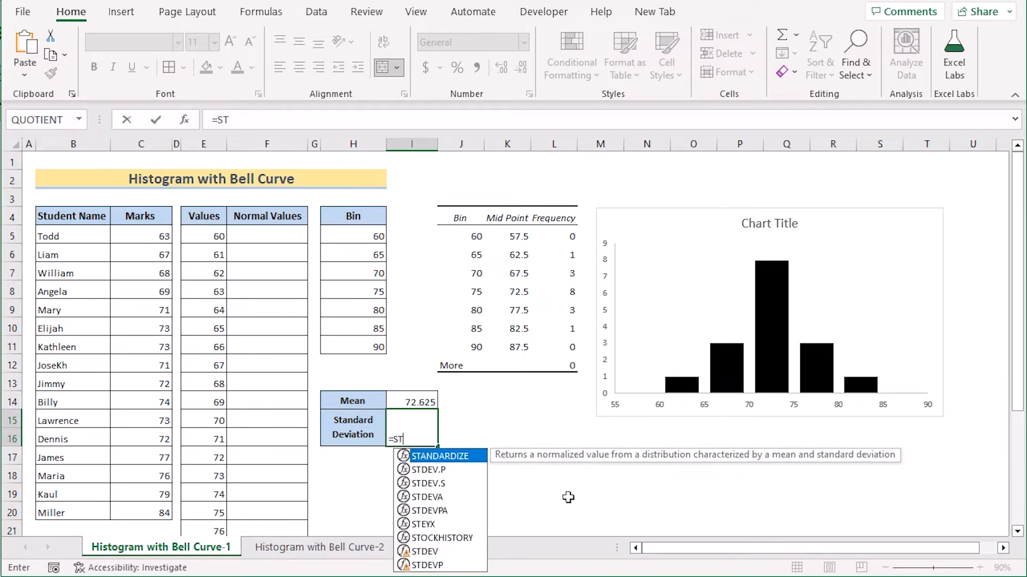
text(DEV)
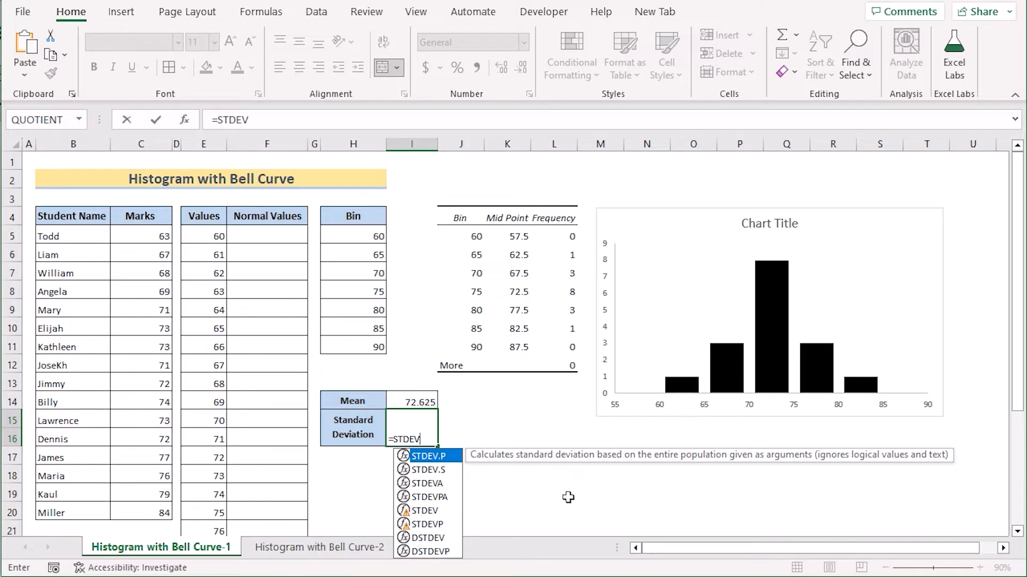
text(.P)
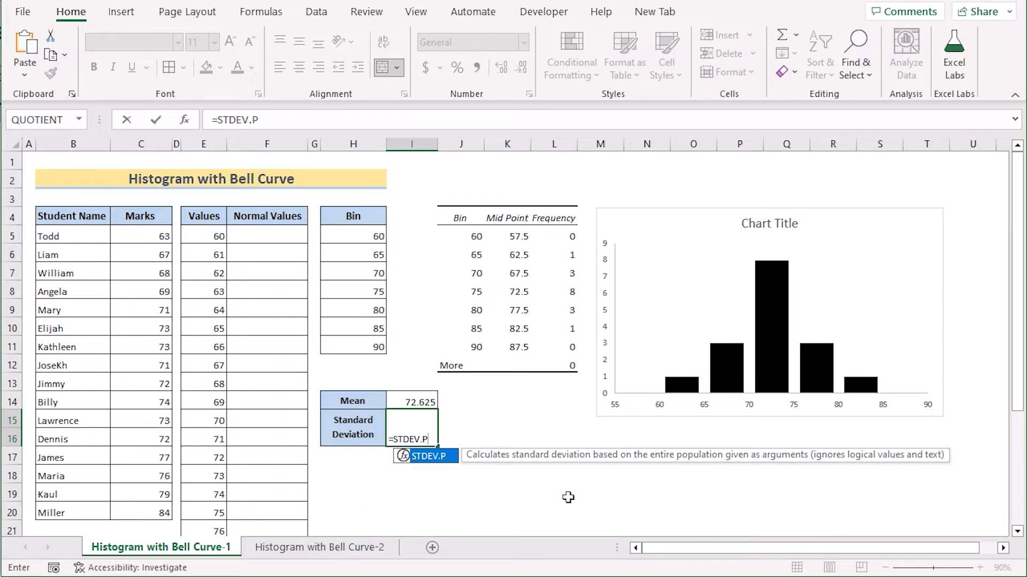
text(()
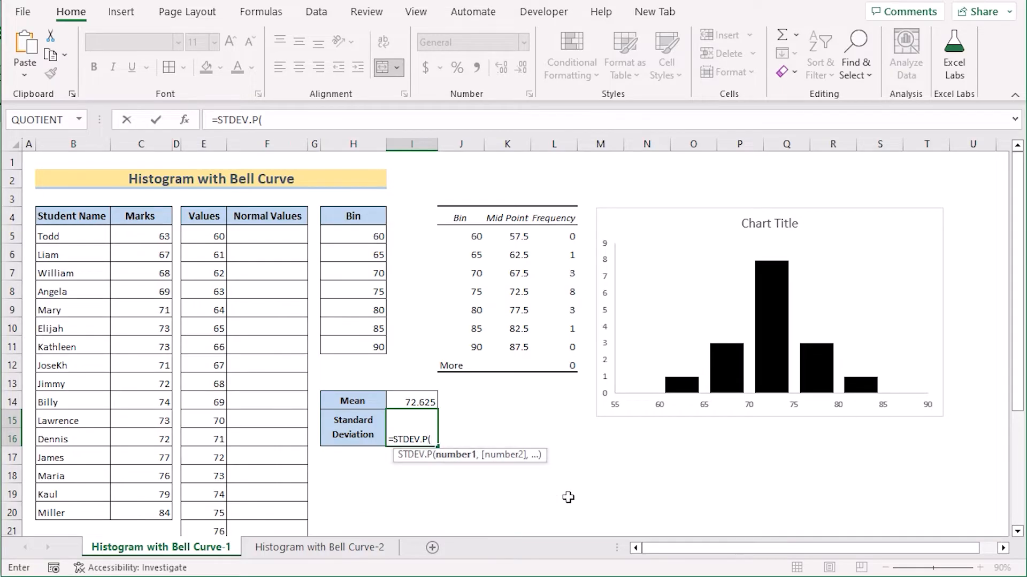
click(140, 237)
drag(164, 505, 150, 515)
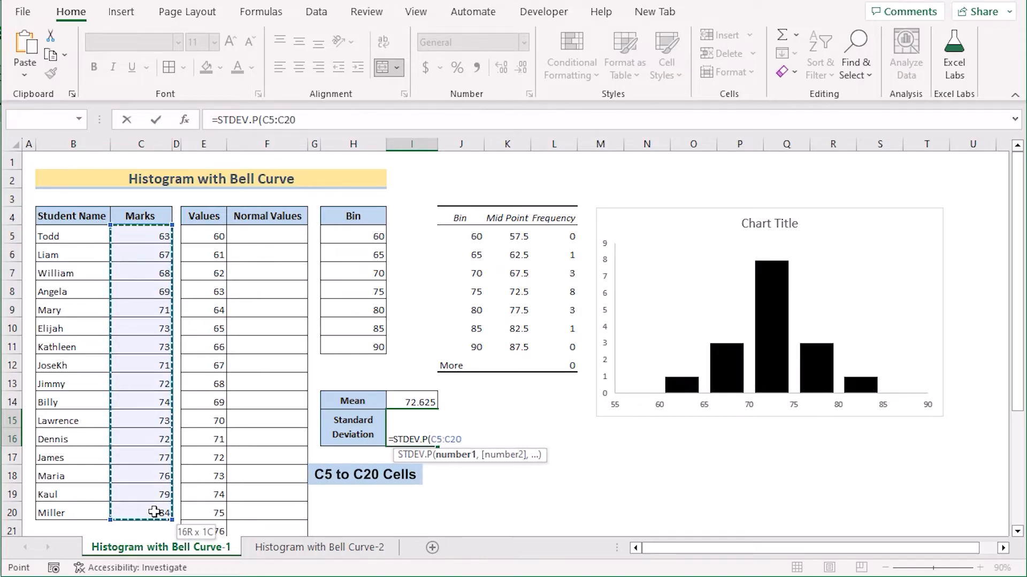
key(Return)
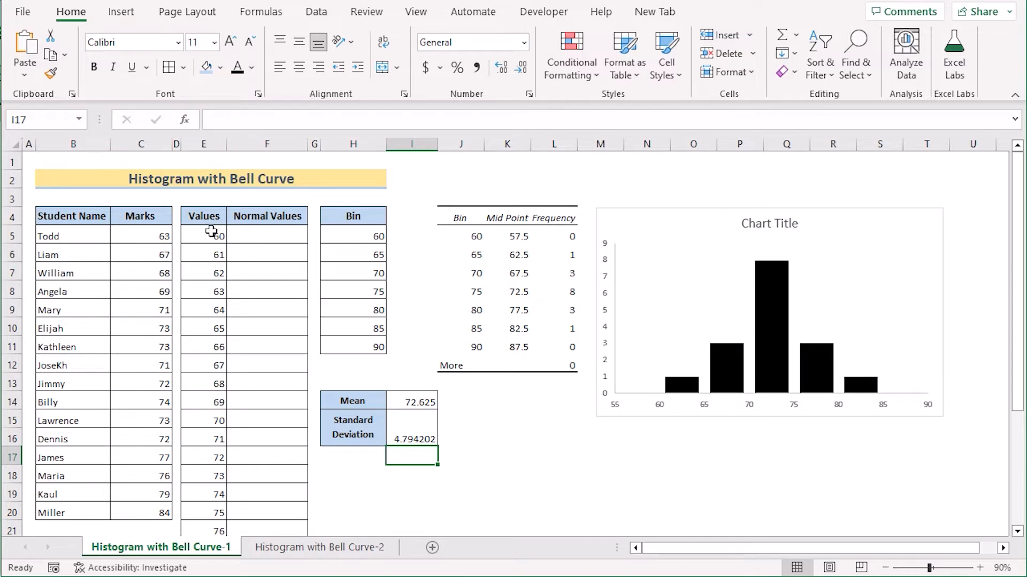
Enter =NORM.DIST(E5,$I$14,$I$15,FALSE)*97 in cell F5 and fill the formula down the Normal Values column to F30
click(249, 237)
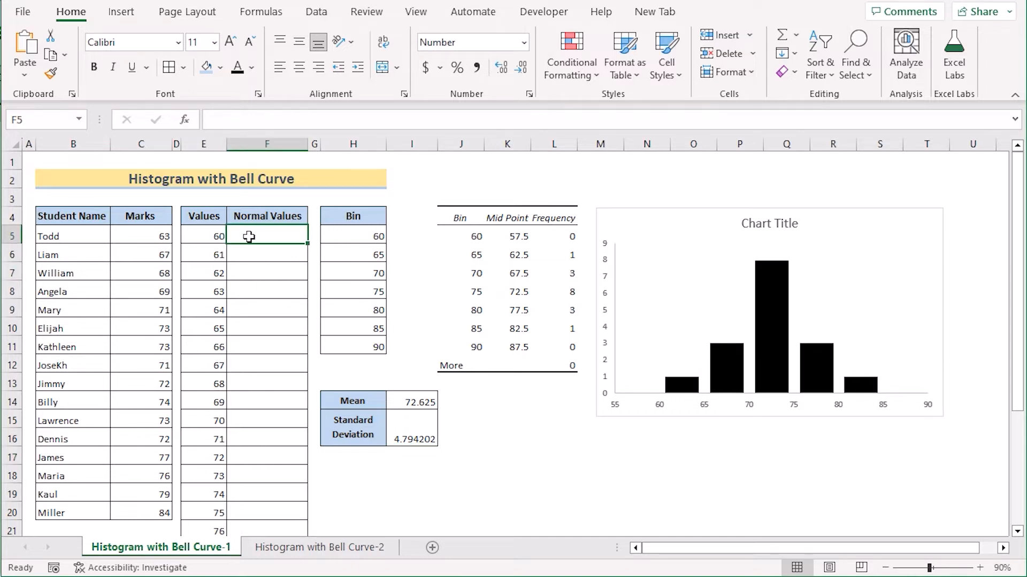
double_click(246, 237)
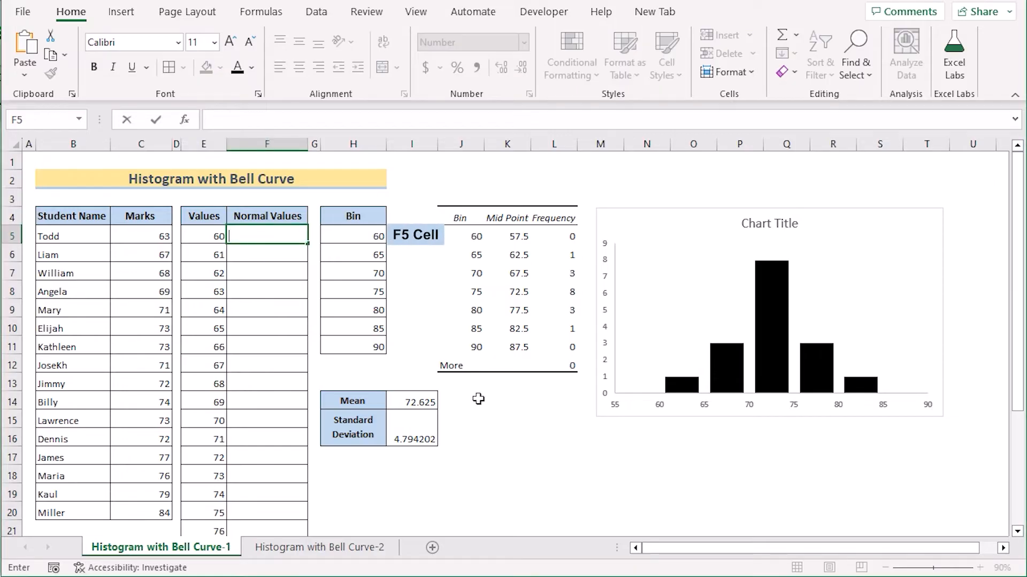
text(=)
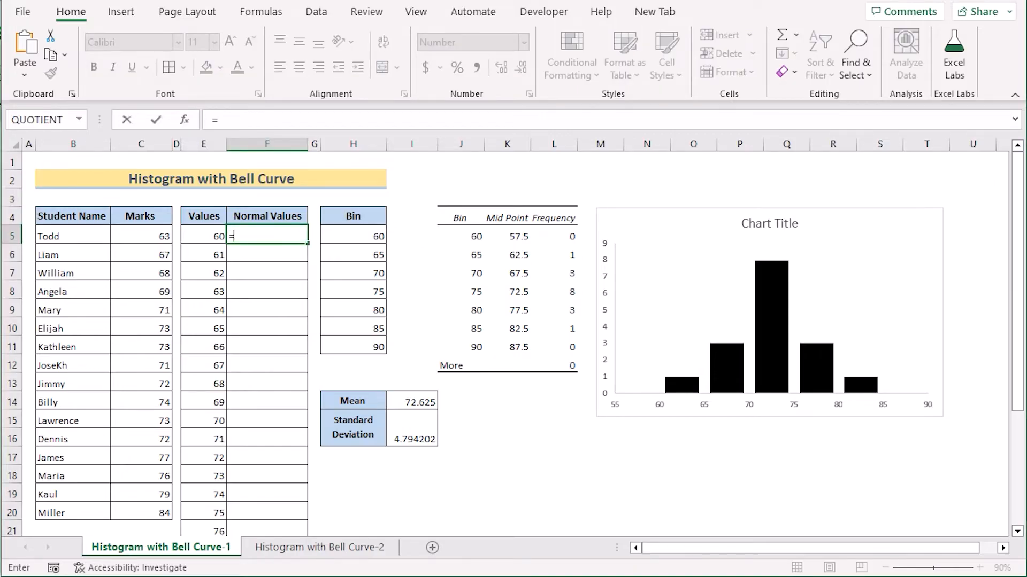
text(NORM)
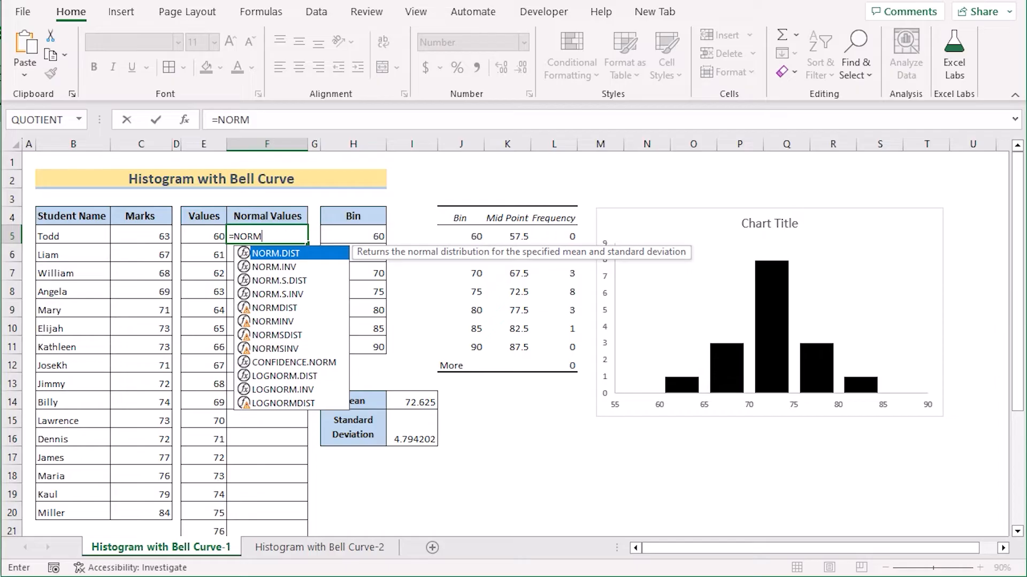
double_click(311, 256)
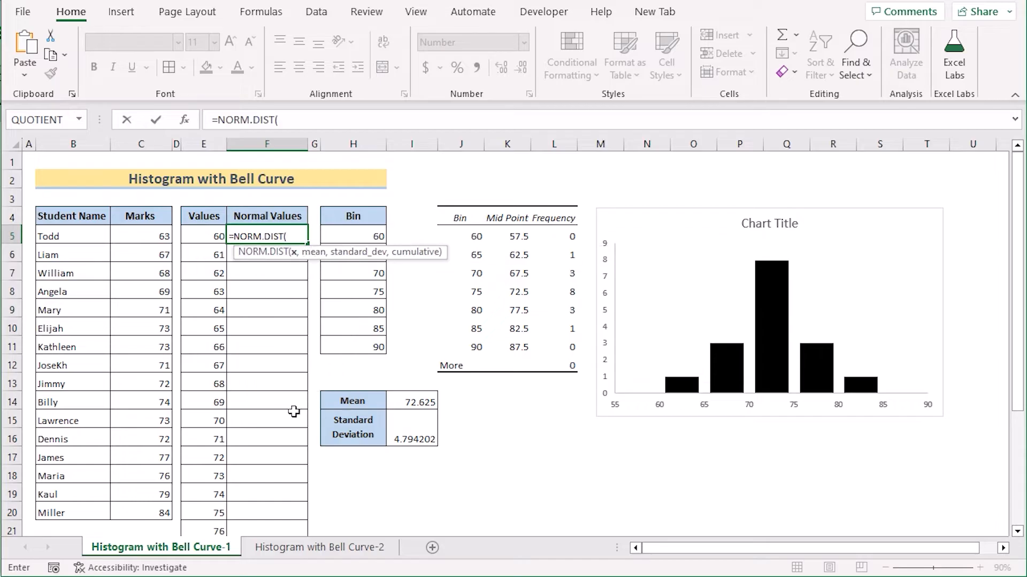
click(199, 235)
text(,)
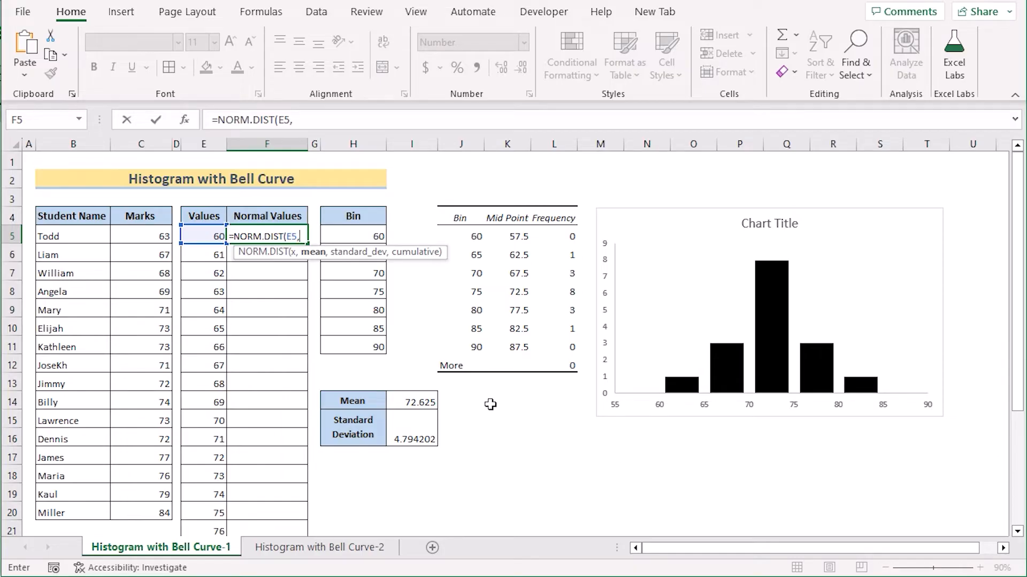
click(409, 404)
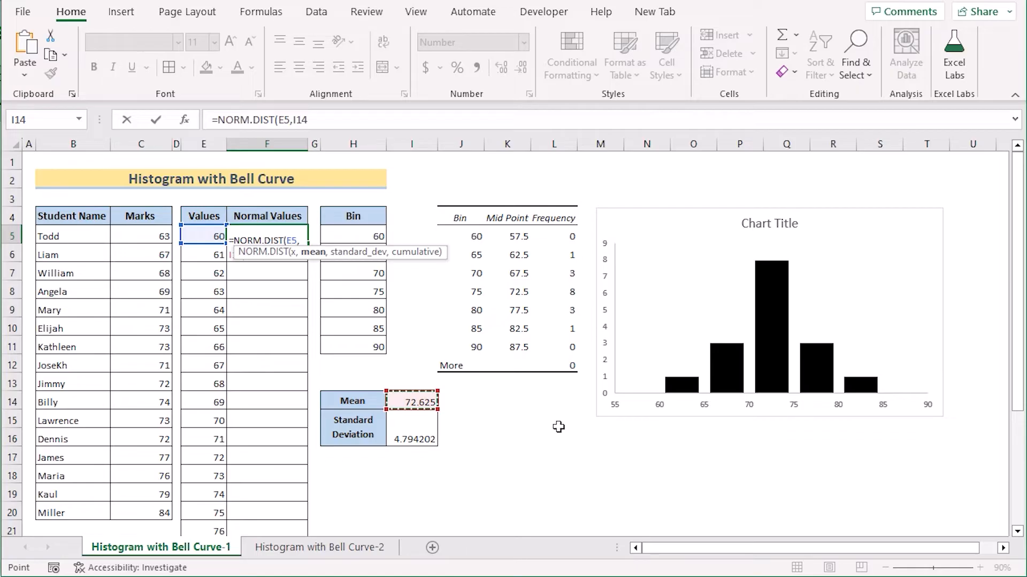
key(F4)
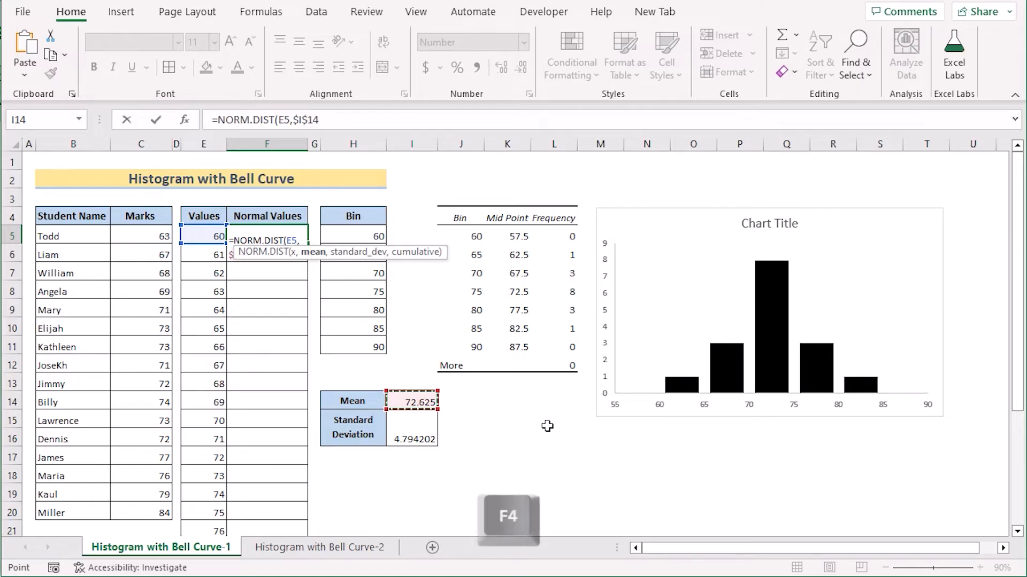
text(,)
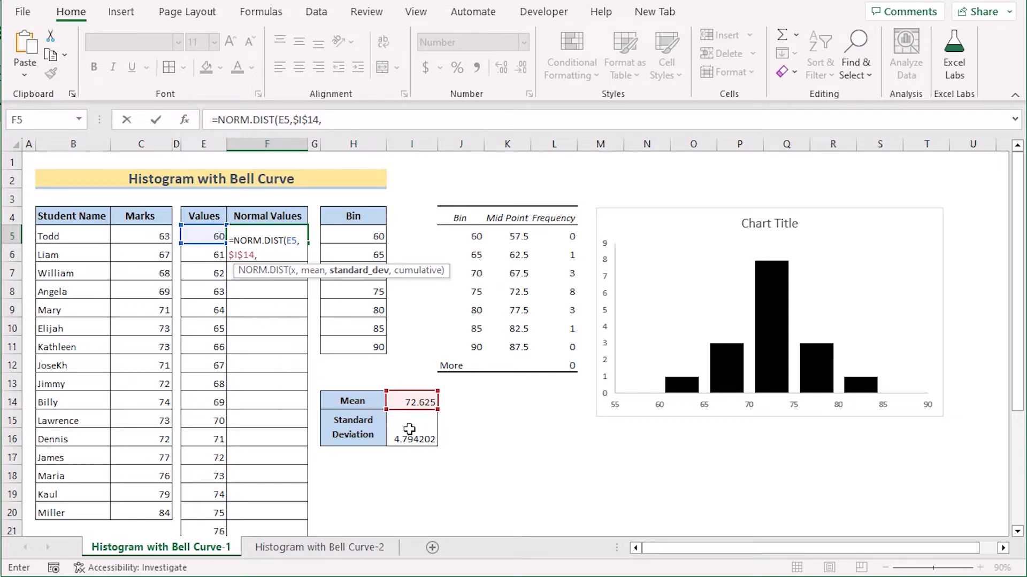
click(409, 429)
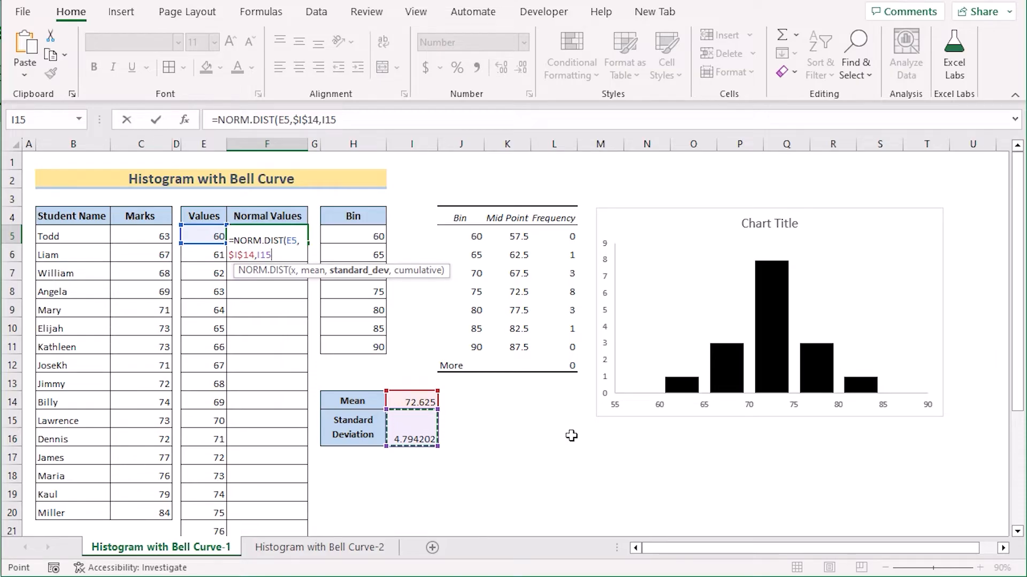
key(F4)
text(,)
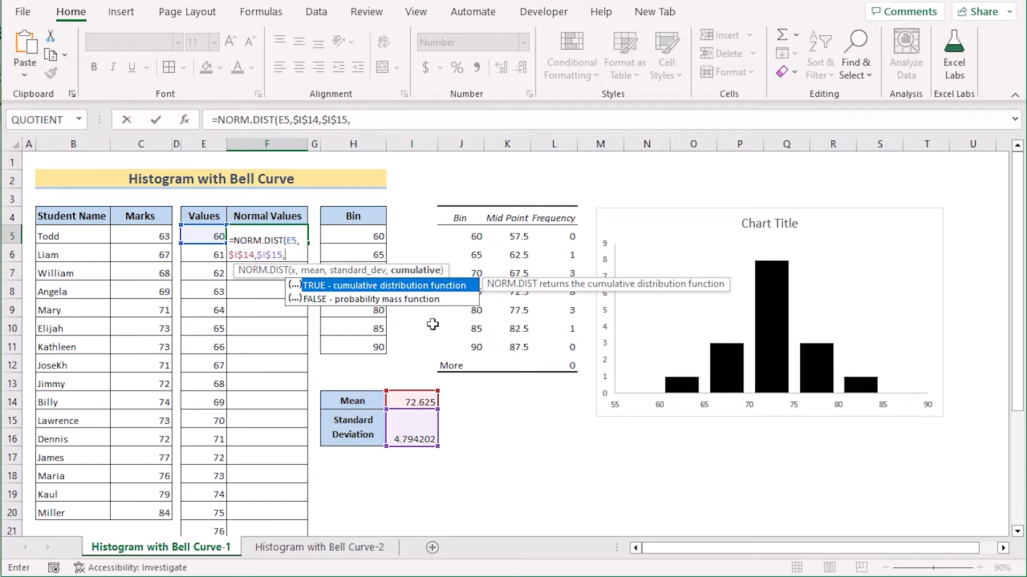
double_click(417, 300)
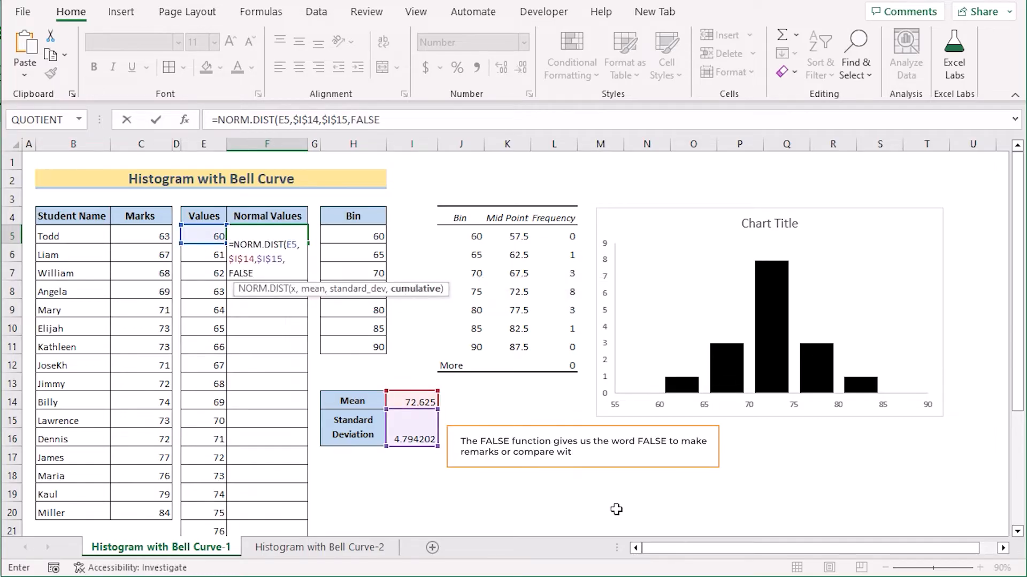
text()*97)
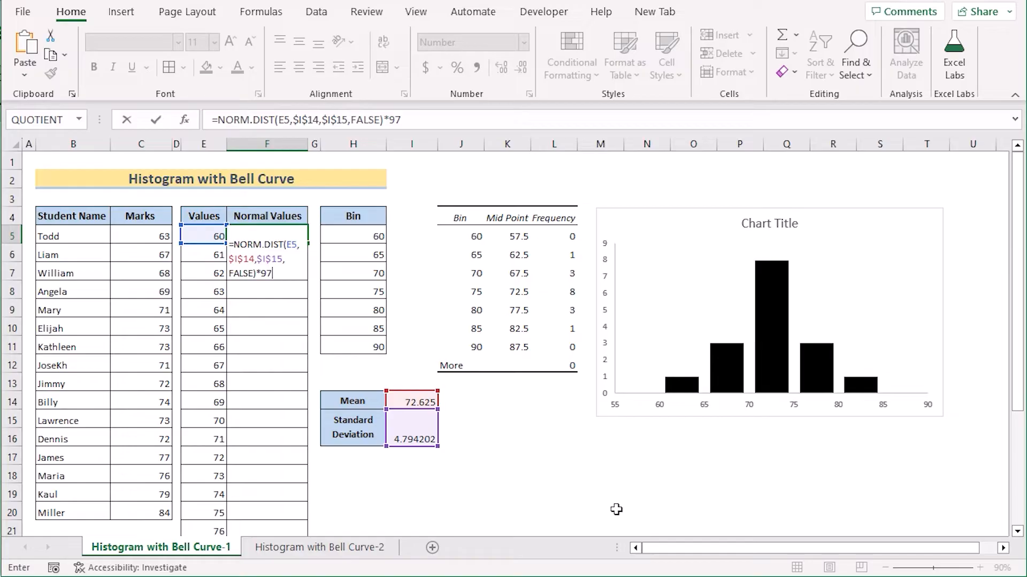
key(Return)
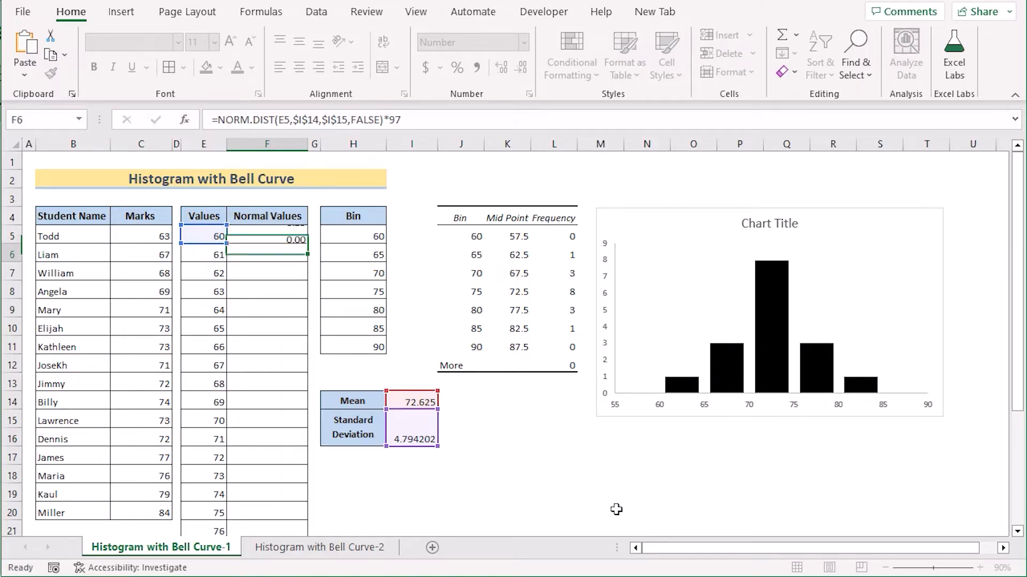
click(245, 230)
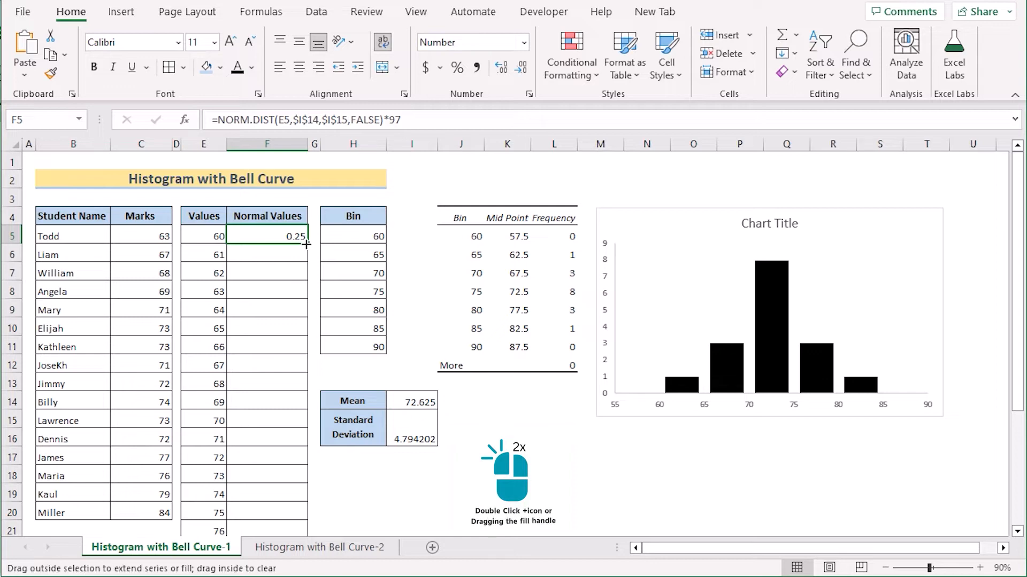
double_click(307, 244)
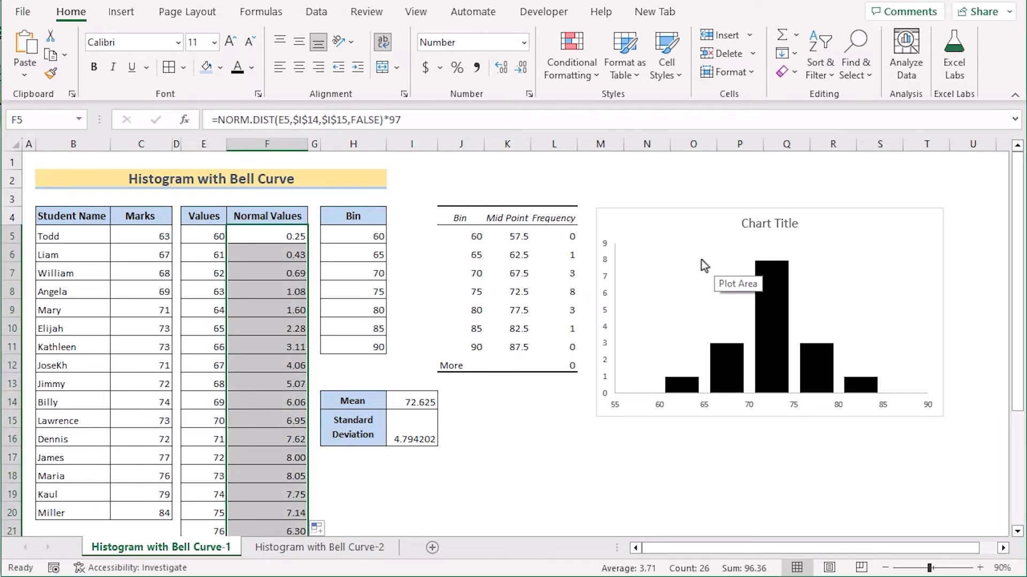
Add a new data series to the histogram chart, with the Values range E5:E30 as its X values
click(675, 210)
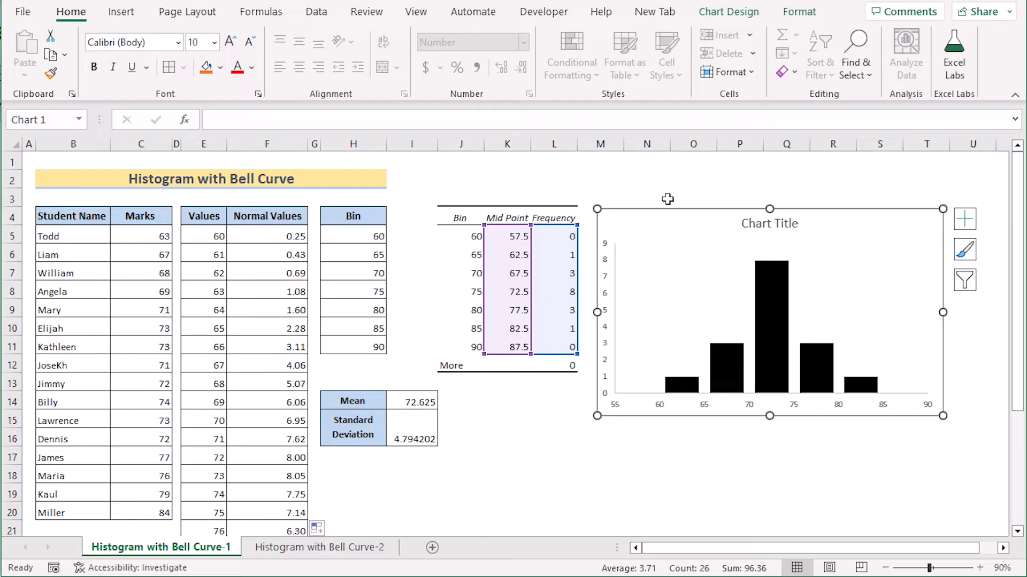
click(725, 13)
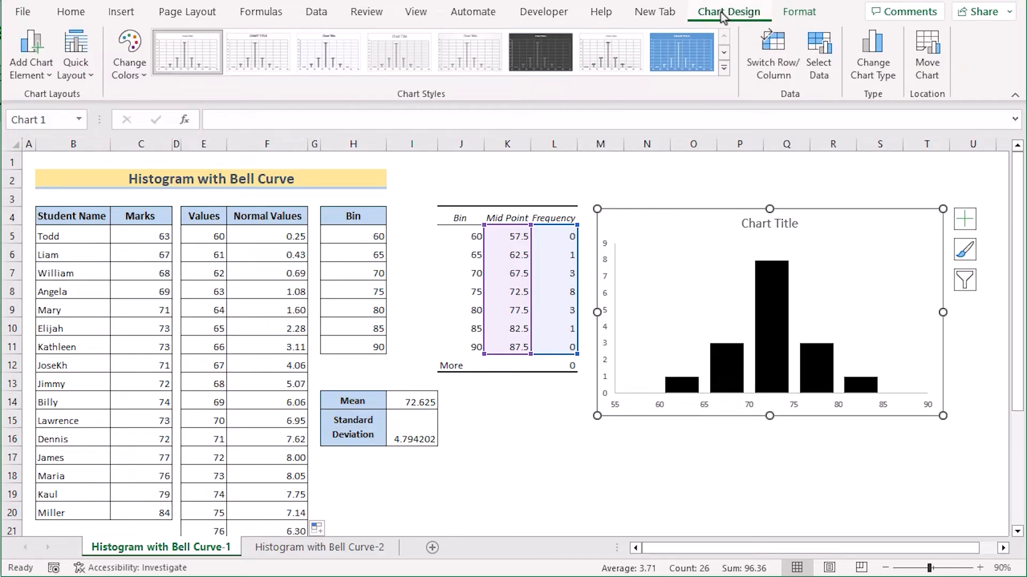
click(820, 78)
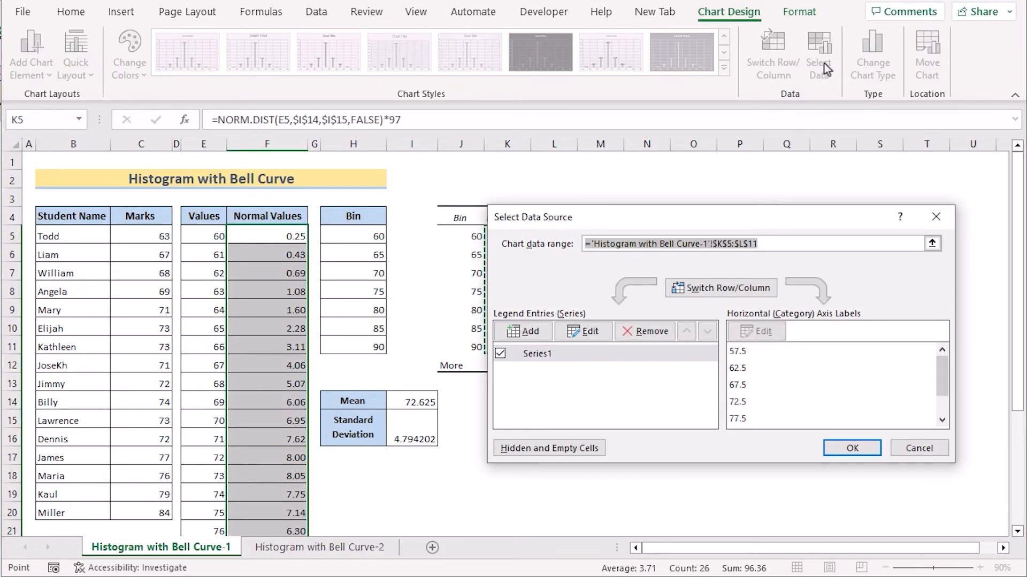
mouse_move(645, 226)
mouse_down()
mouse_move(677, 210)
mouse_move(731, 222)
mouse_move(672, 262)
mouse_move(649, 207)
mouse_up()
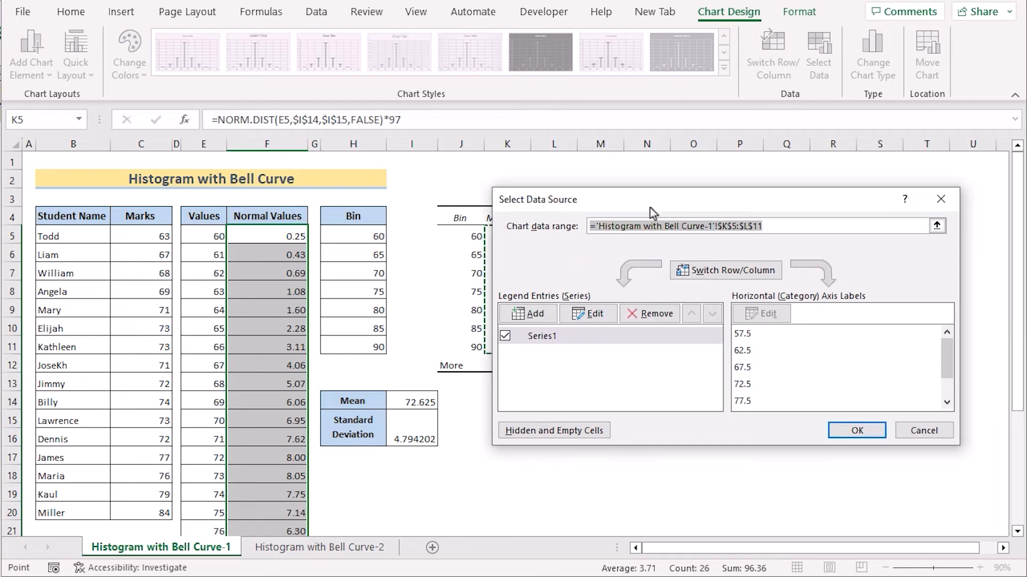
click(541, 316)
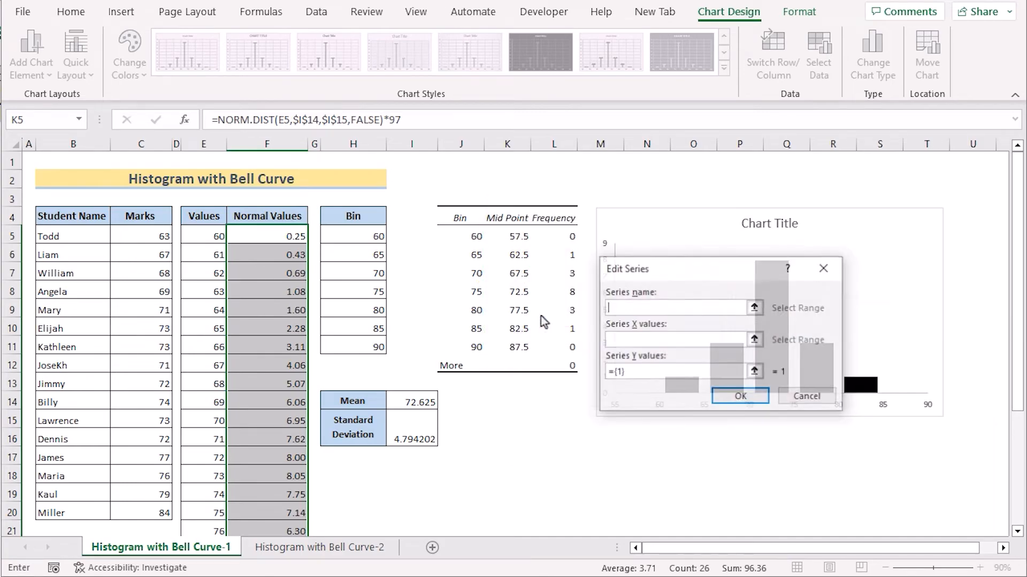
drag(646, 271, 455, 215)
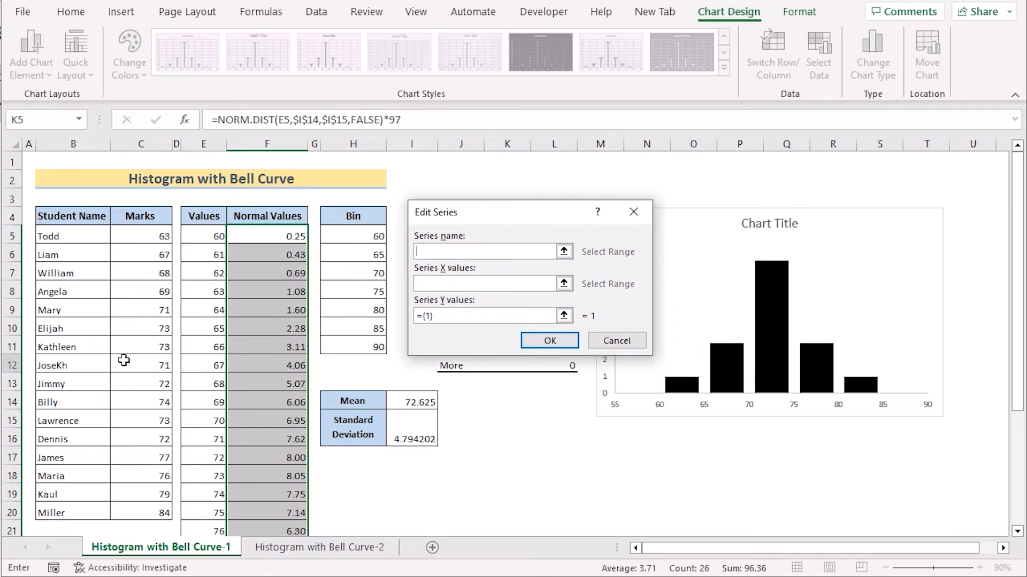
click(431, 286)
click(211, 235)
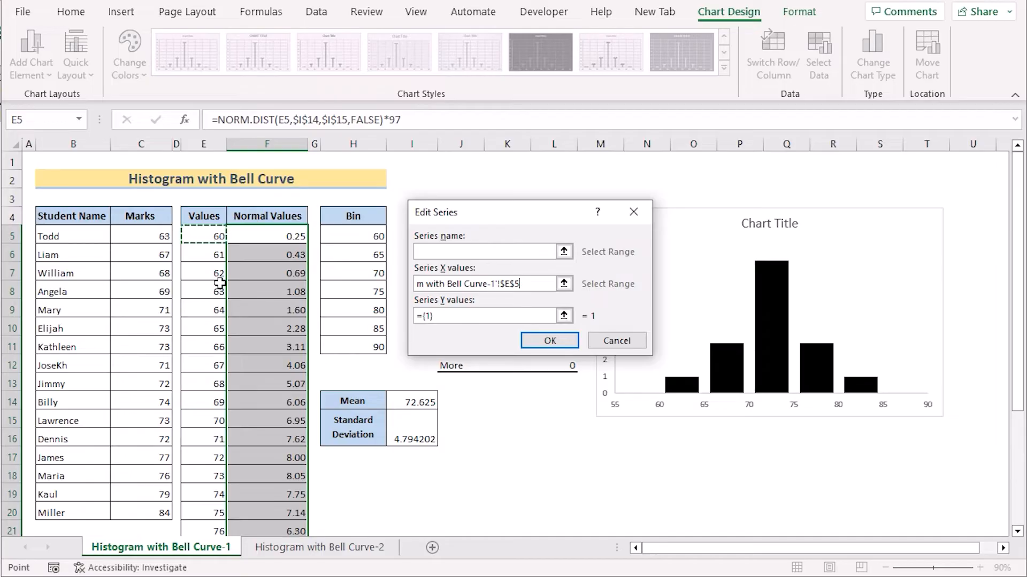
scroll(206, 373, down, 5)
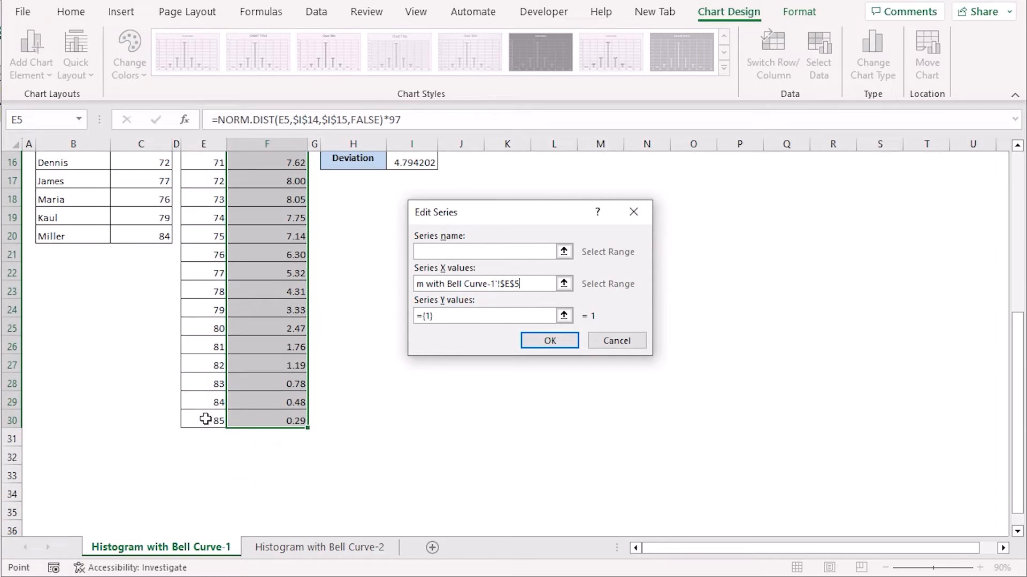
shift+click(205, 418)
Set the new series' Y values to the Normal Values range F5:F30 and apply the series to the chart
click(438, 316)
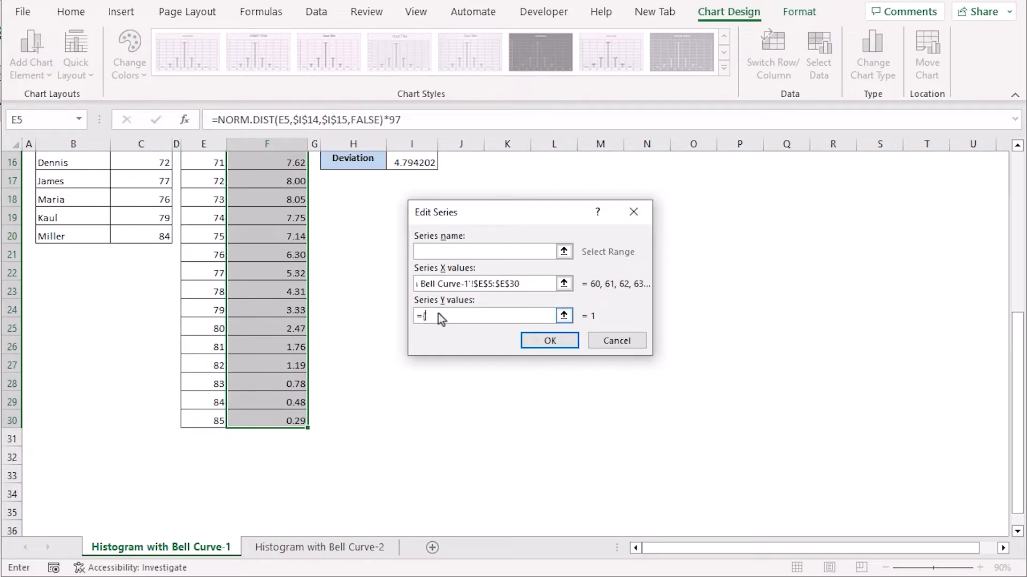
scroll(232, 300, up, 5)
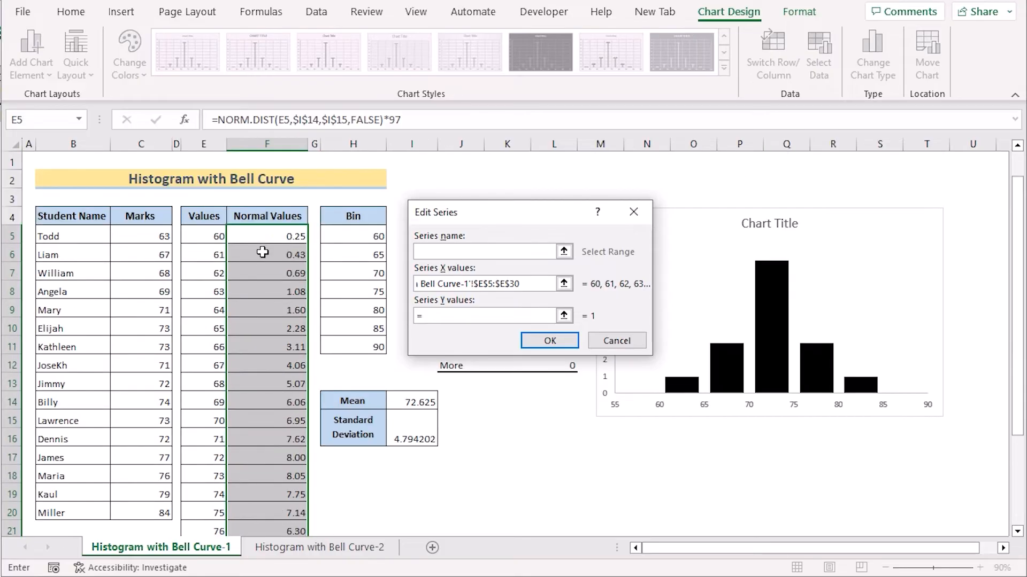
click(265, 236)
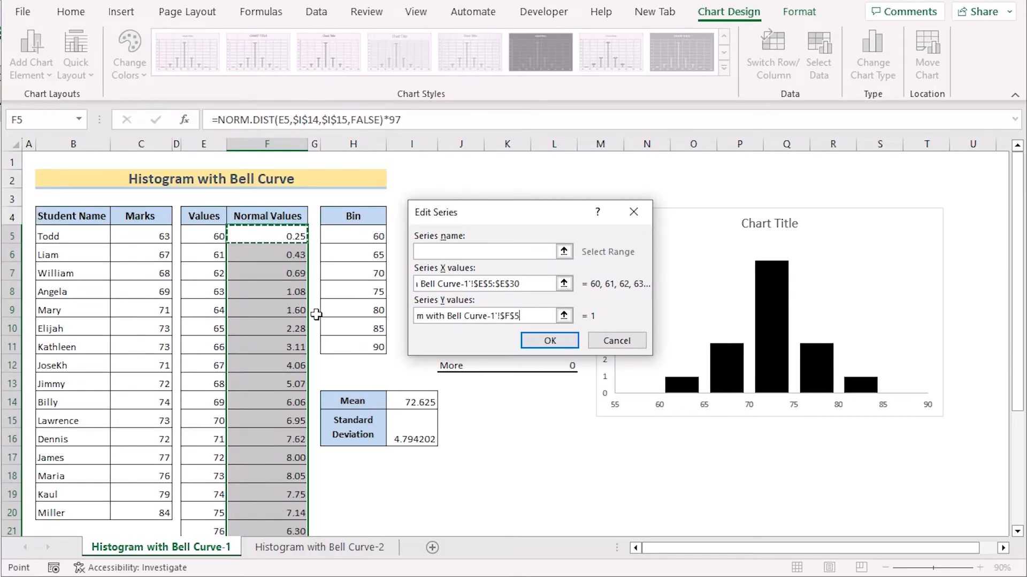
scroll(271, 387, down, 5)
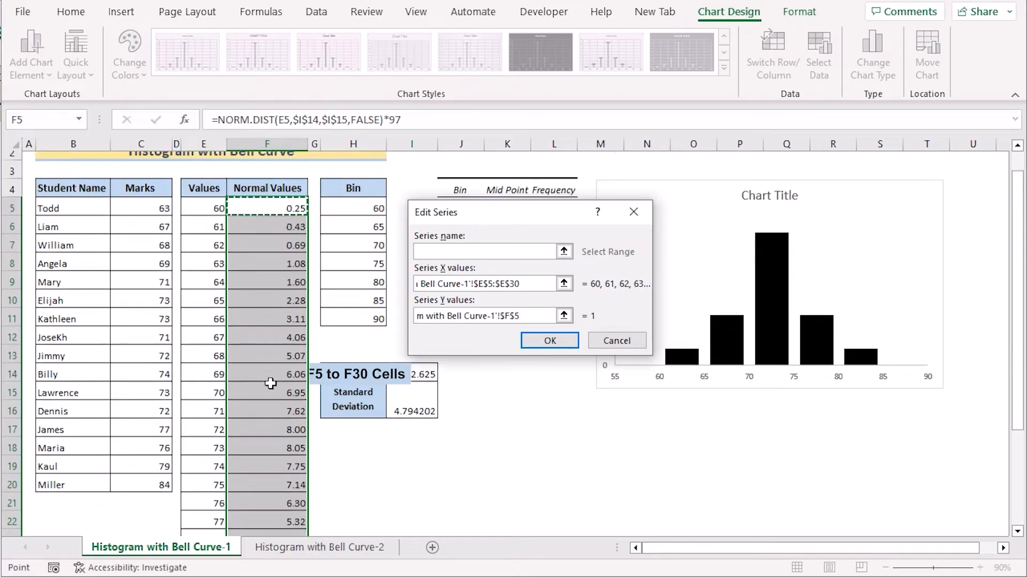
shift+click(270, 421)
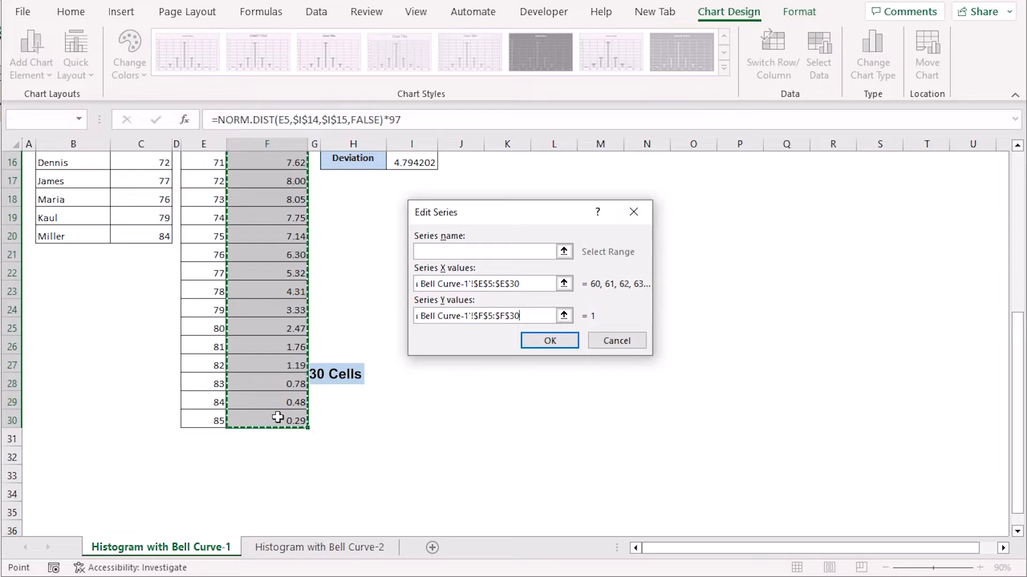
scroll(391, 299, up, 5)
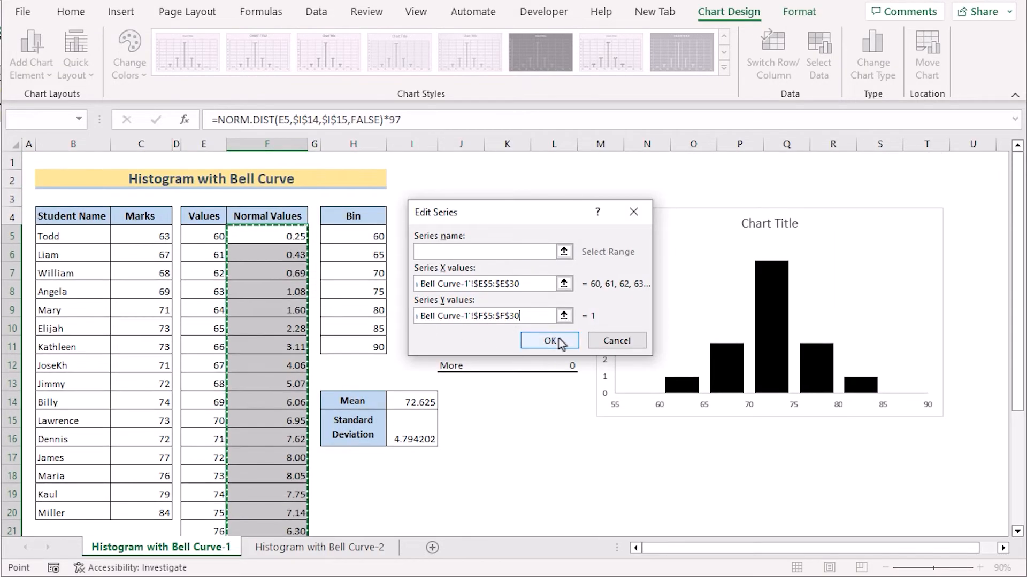
click(556, 341)
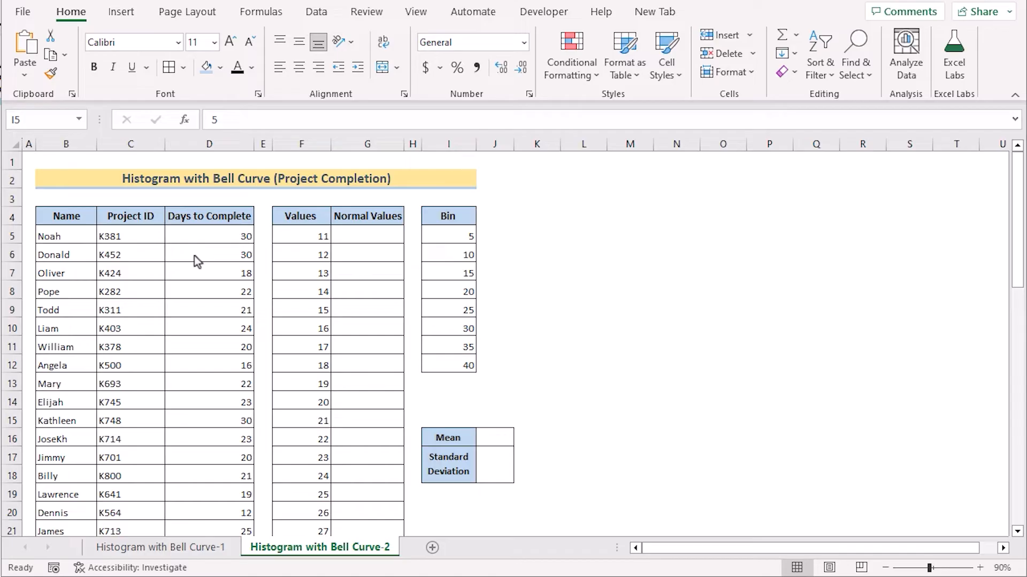
Review the project completion table's headers, the Mean and Standard Deviation labels, and the Bin values in I5:I12
click(84, 219)
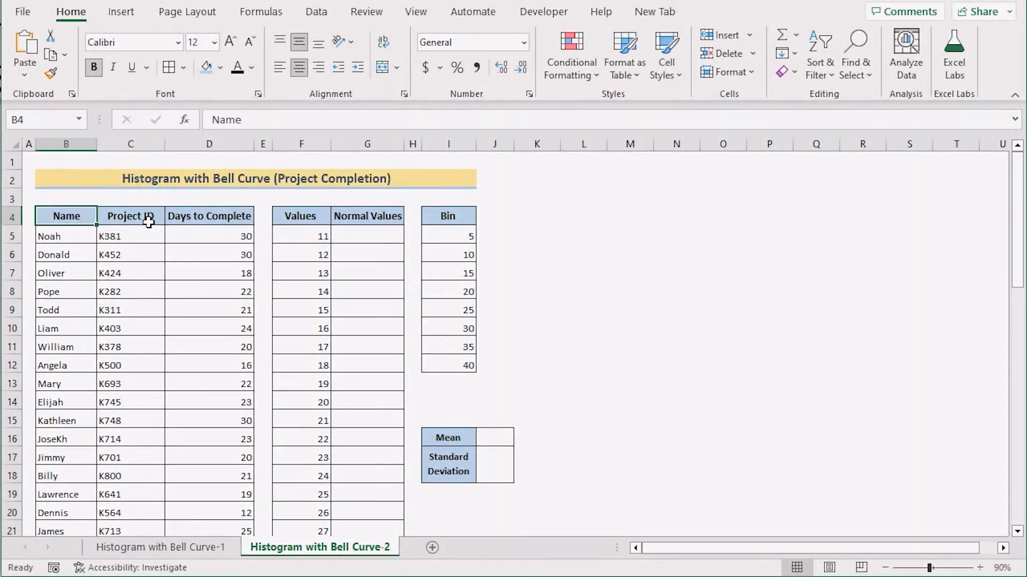
click(150, 221)
click(211, 220)
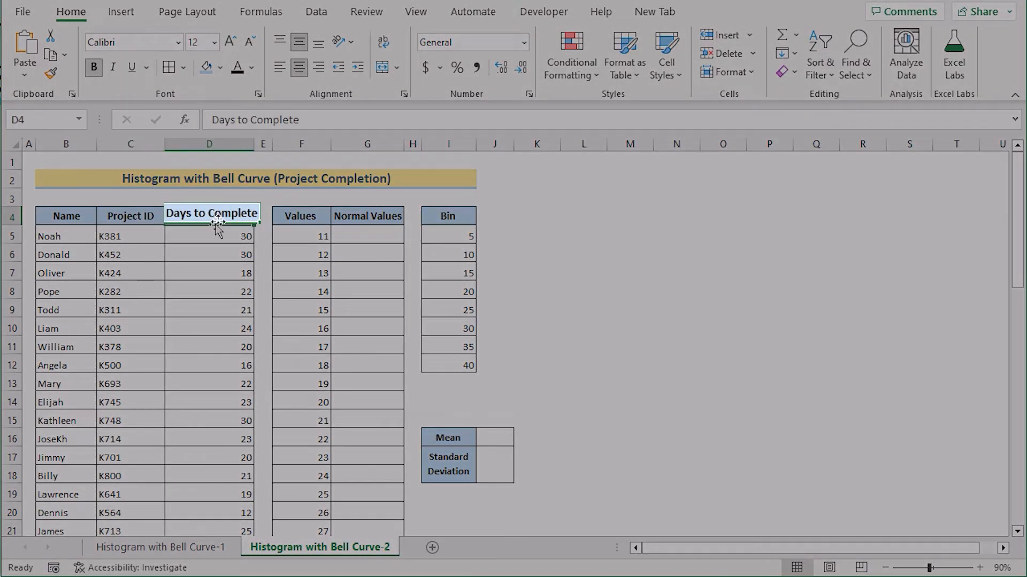
click(289, 219)
click(353, 217)
click(434, 220)
click(460, 425)
click(469, 481)
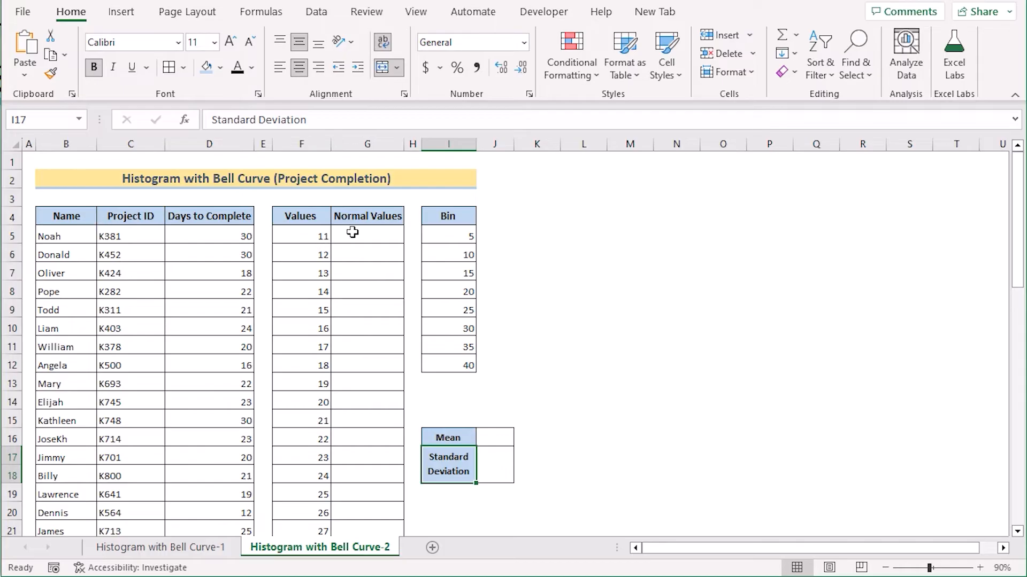
click(451, 236)
key(ctrl+shift+Down)
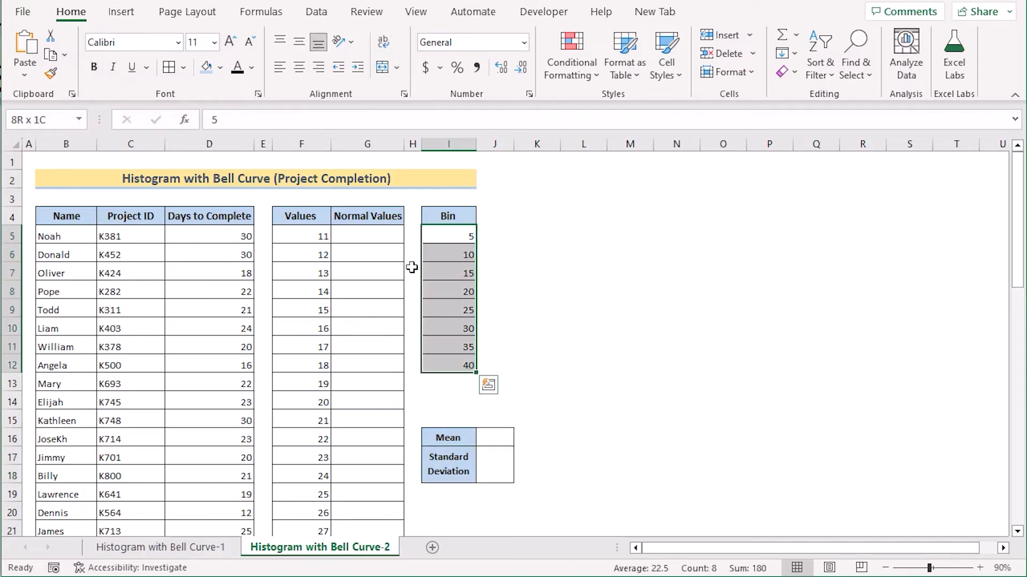
click(435, 235)
drag(435, 235, 442, 364)
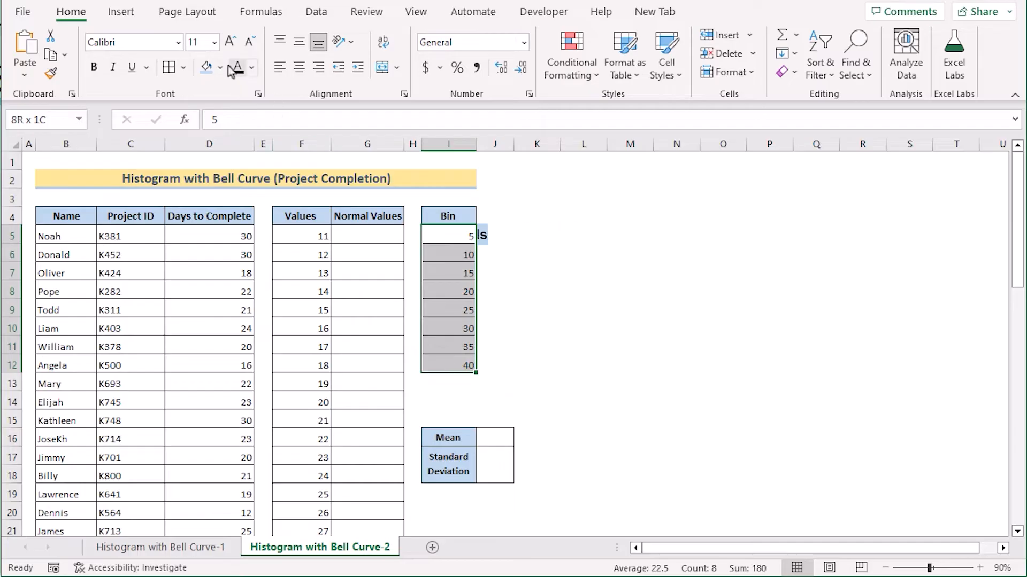
Start the Histogram data analysis tool and set its input range to the Days to Complete values D5:D24
click(314, 12)
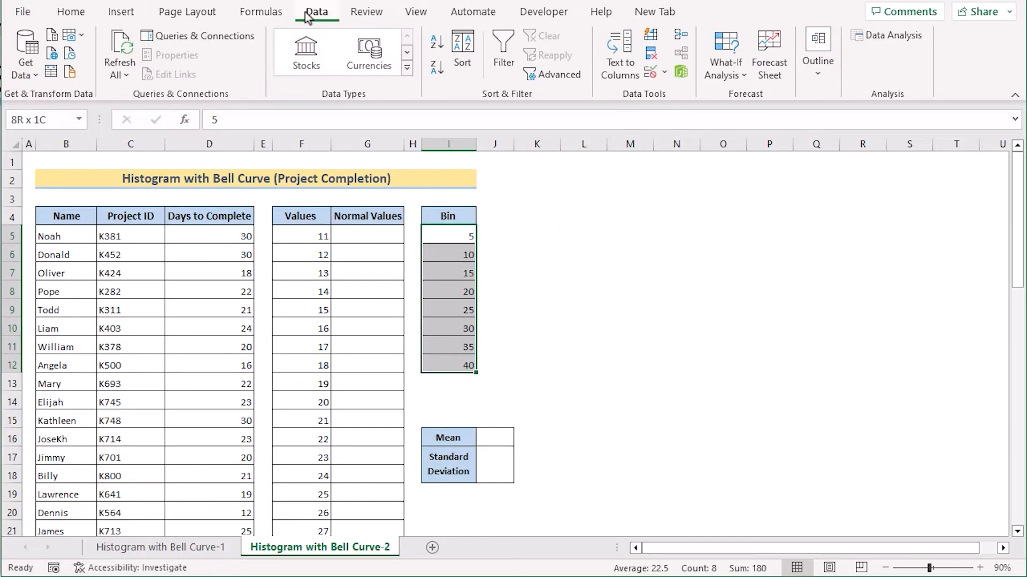
click(893, 38)
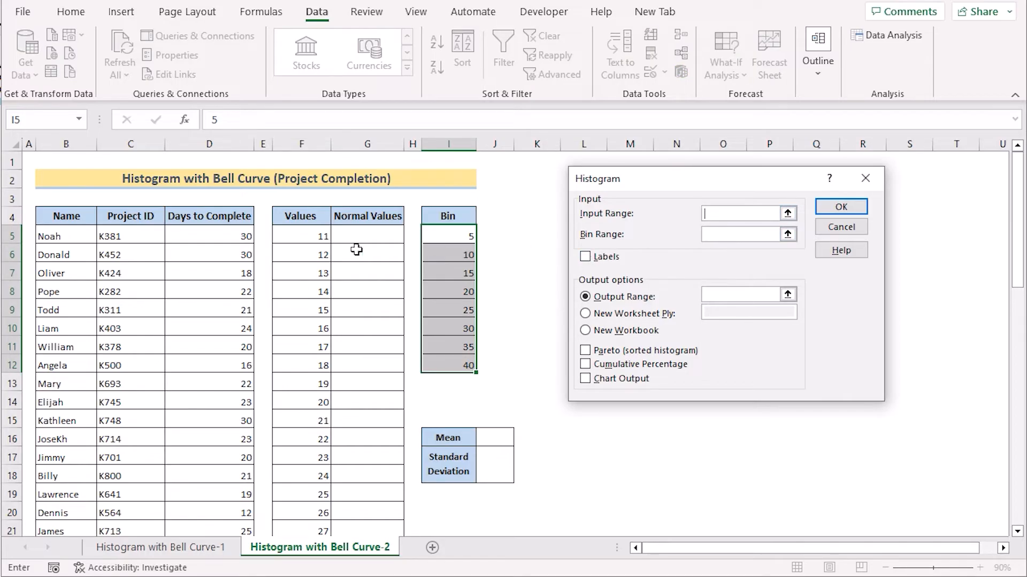
click(218, 237)
scroll(240, 299, down, 4)
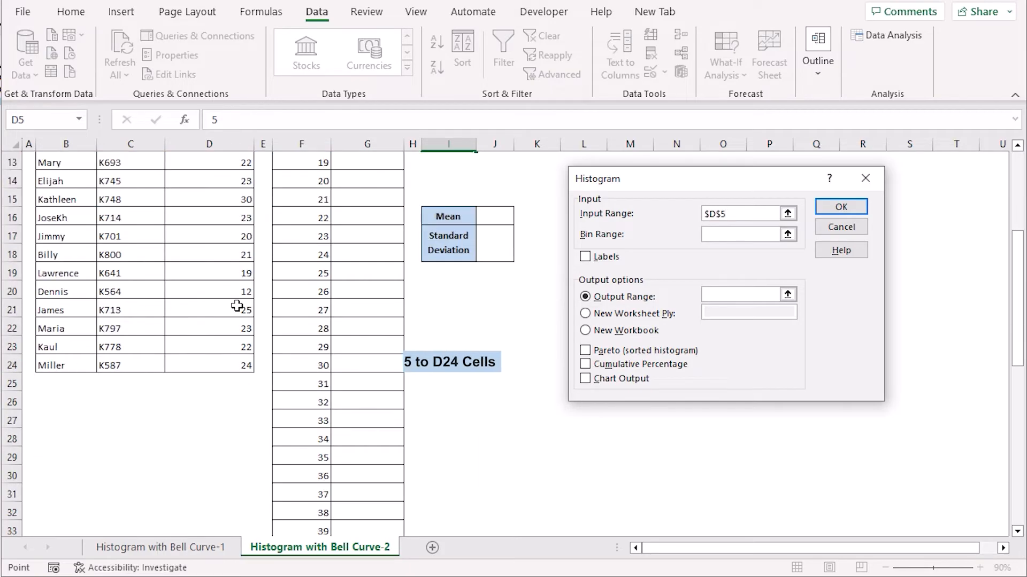
shift+click(193, 366)
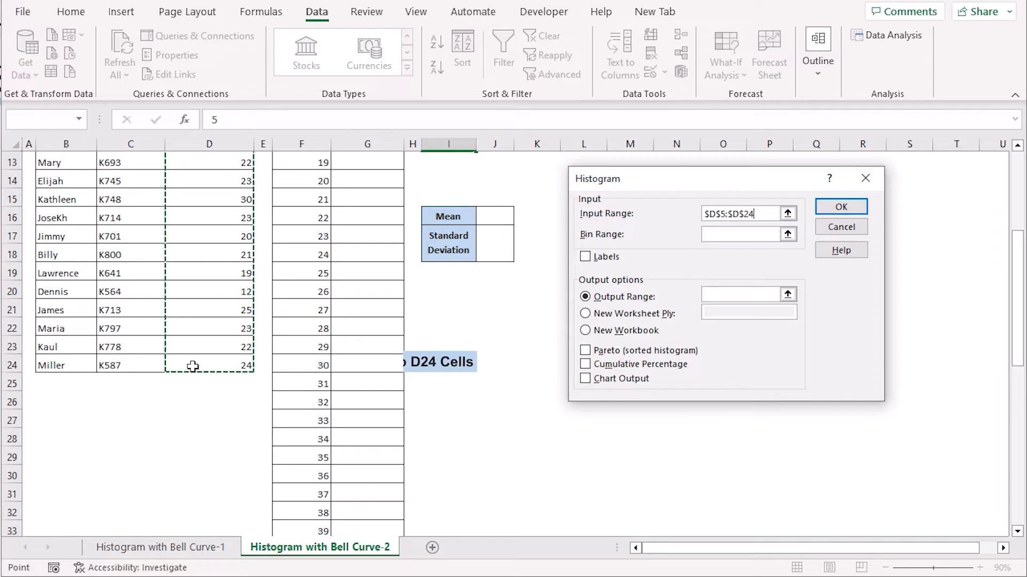
scroll(228, 255, up, 4)
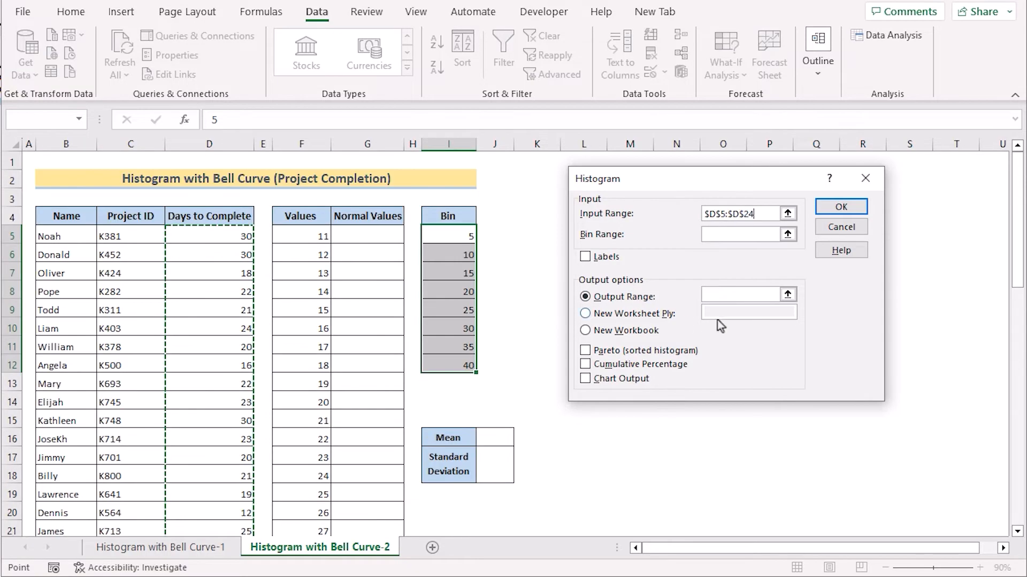
Set the histogram's bin range to I5:I12 and its output range to K4, and generate the frequency table
click(716, 236)
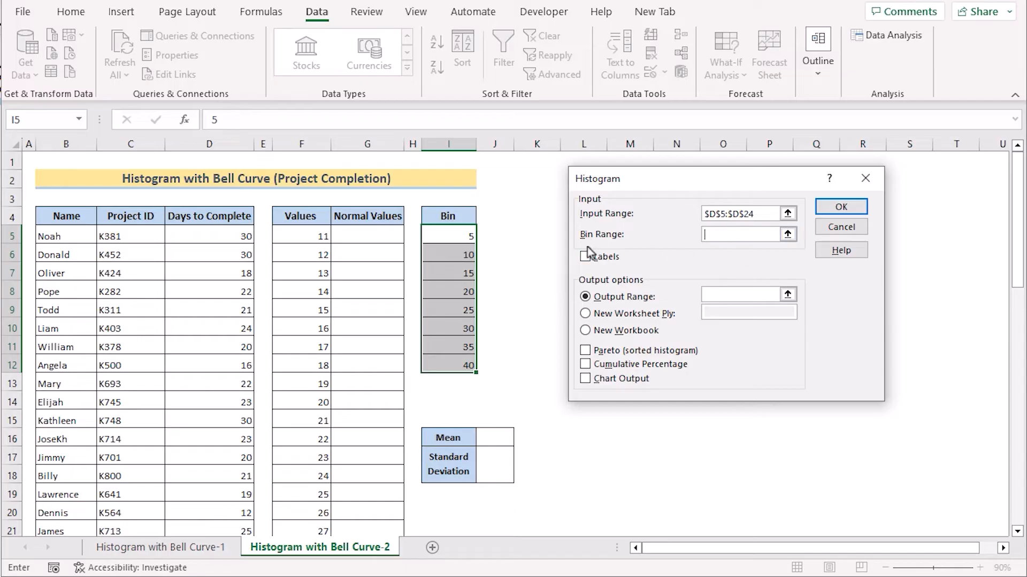
click(456, 240)
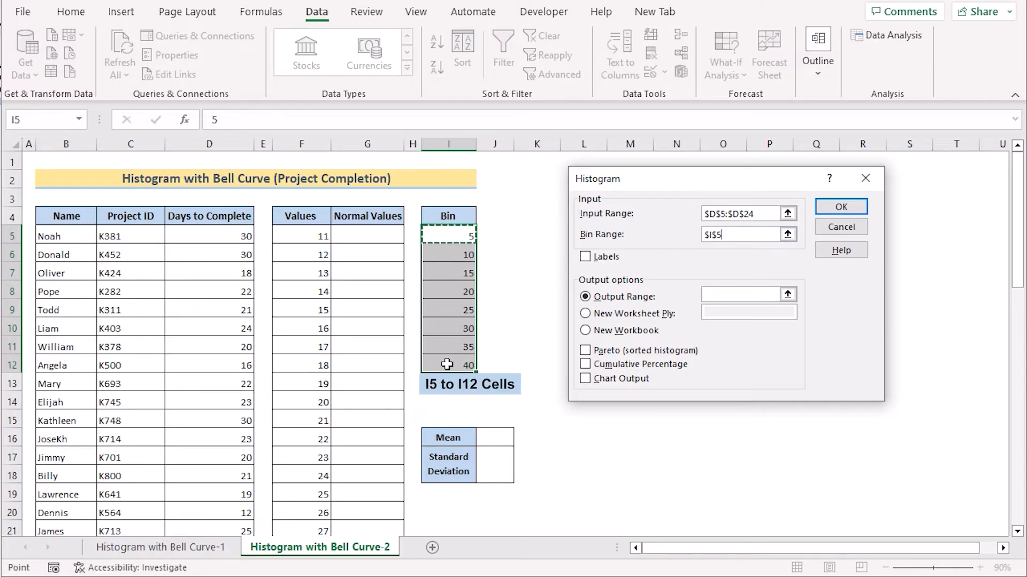
drag(447, 365, 447, 365)
click(759, 294)
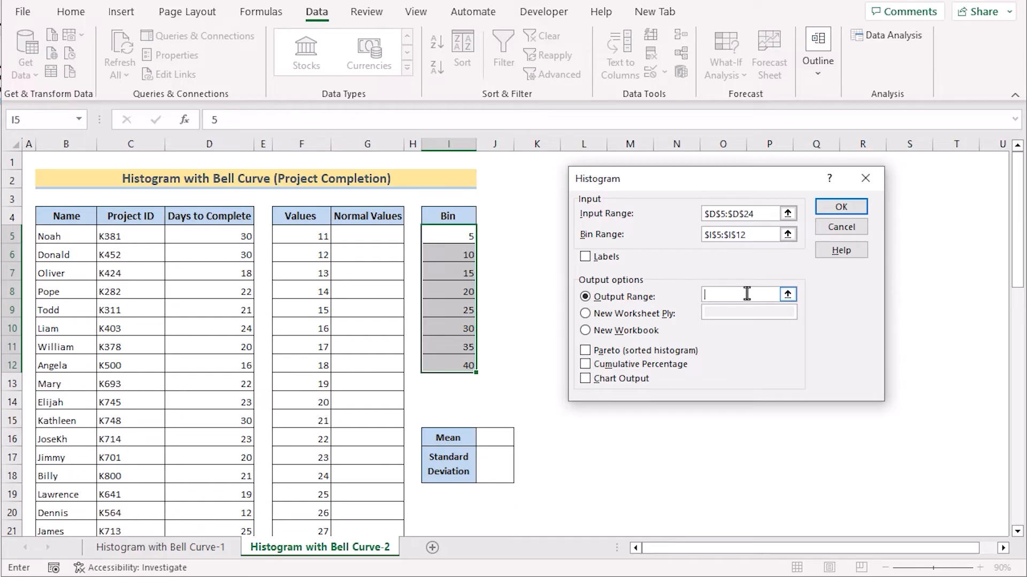
click(542, 218)
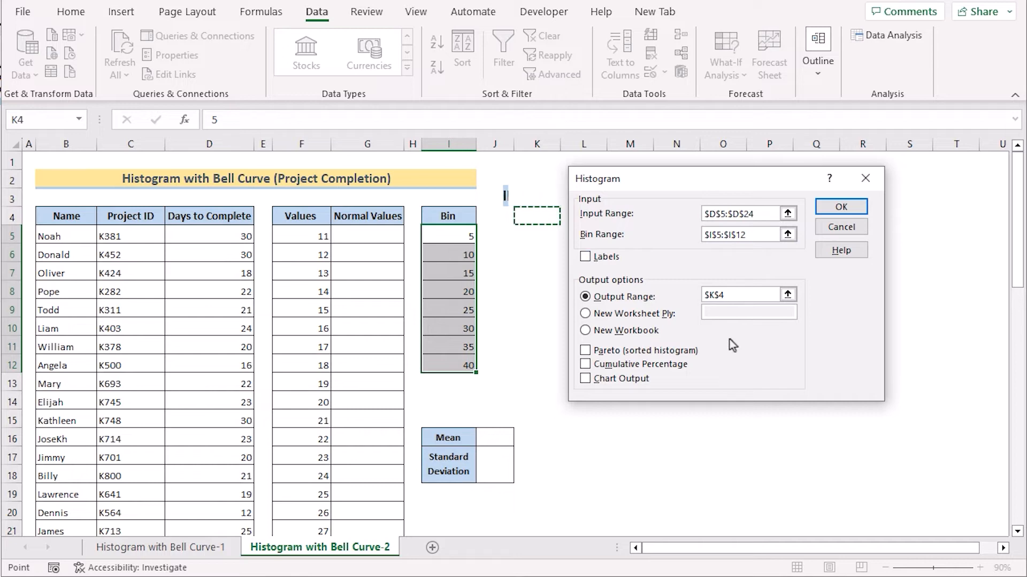
click(850, 208)
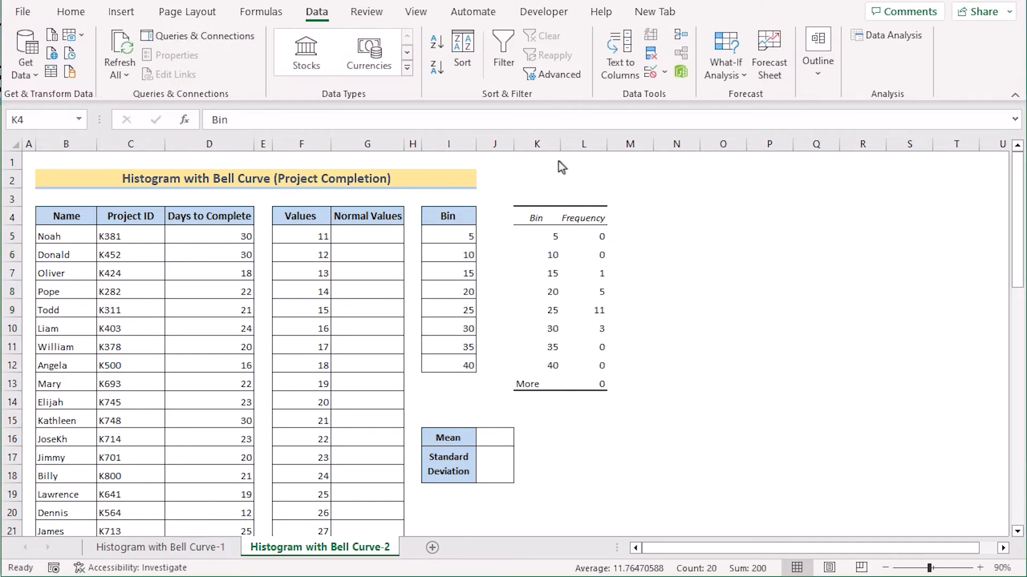
Insert a column before Frequency in the output table and enter the header Mid Point in L4
key(ctrl+a)
click(572, 141)
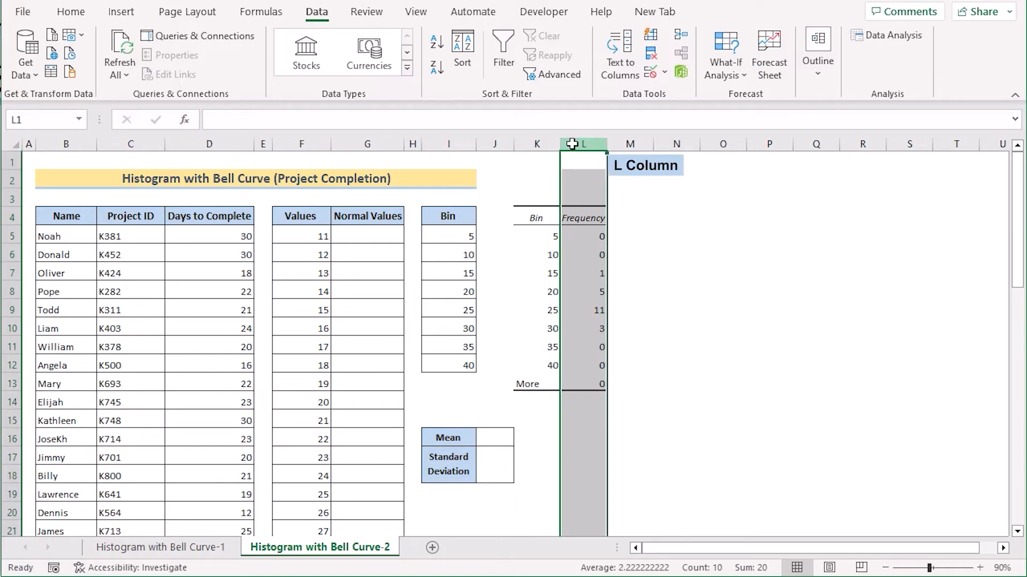
right_click(572, 147)
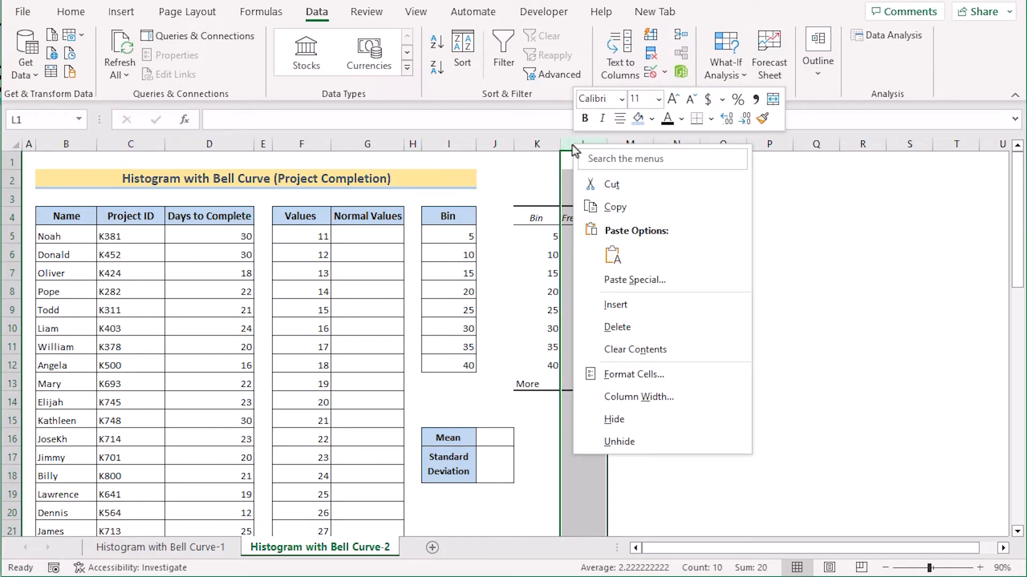
click(617, 303)
click(580, 213)
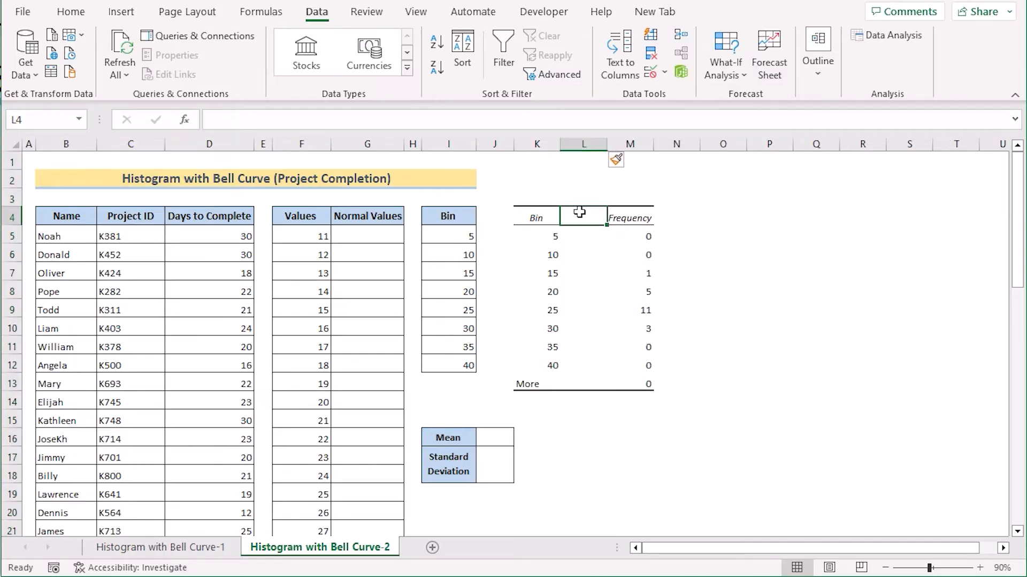
text(Mi)
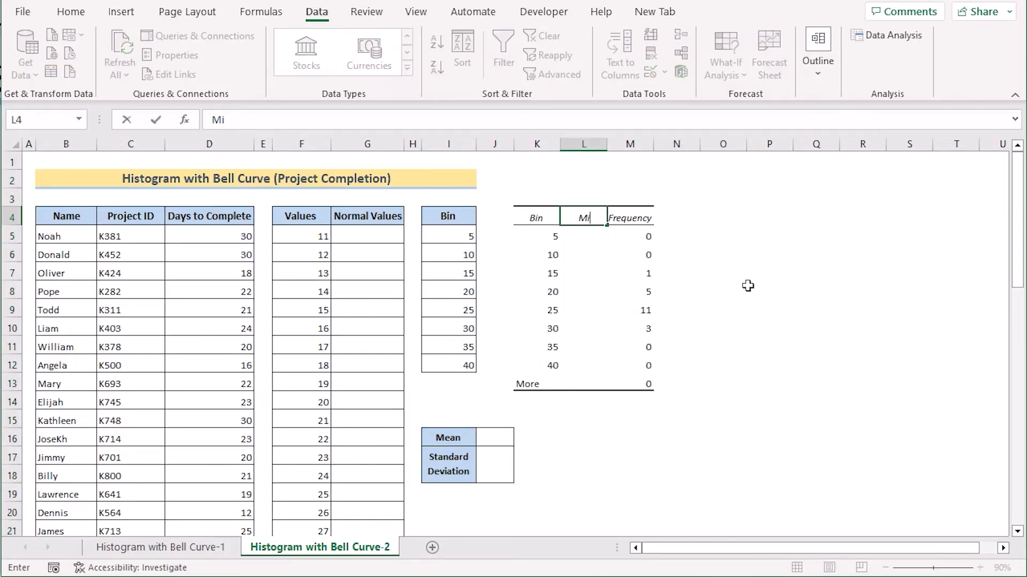
text(d Point)
Enter =K5-2.5 in cell L5 and fill the formula down the Mid Point column to L12
click(583, 237)
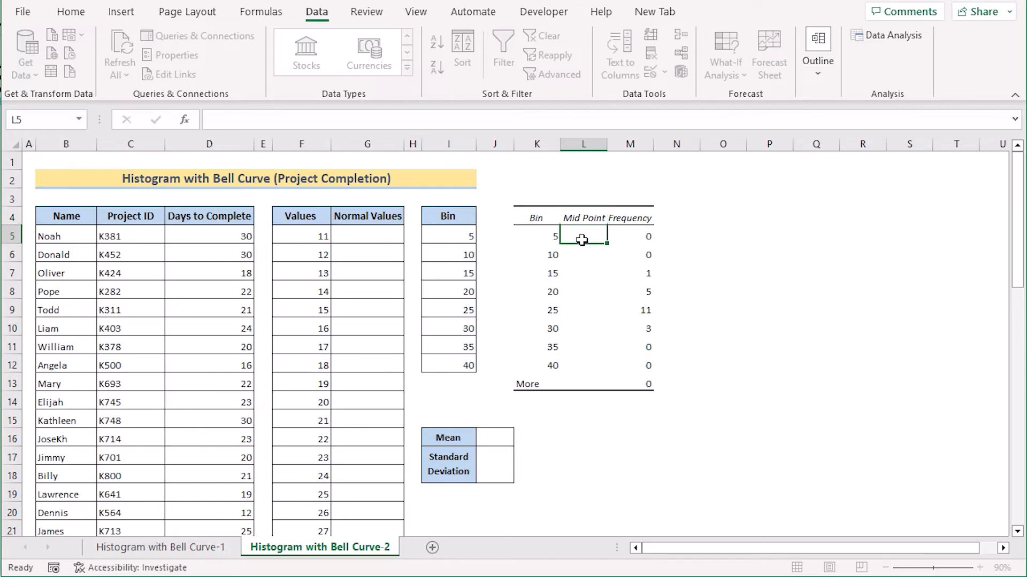
text(=)
click(536, 235)
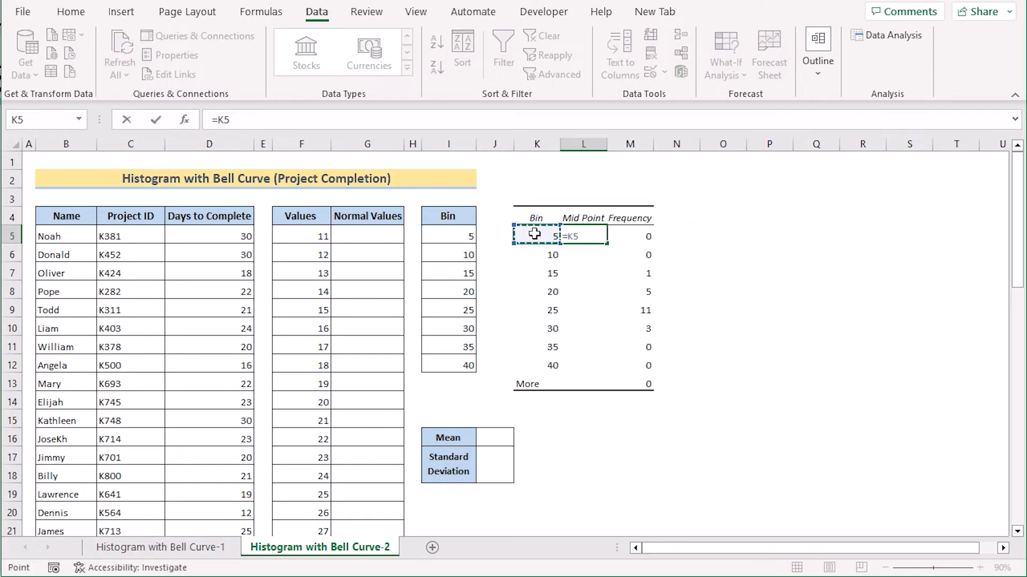
text(-2.5)
key(Return)
click(599, 237)
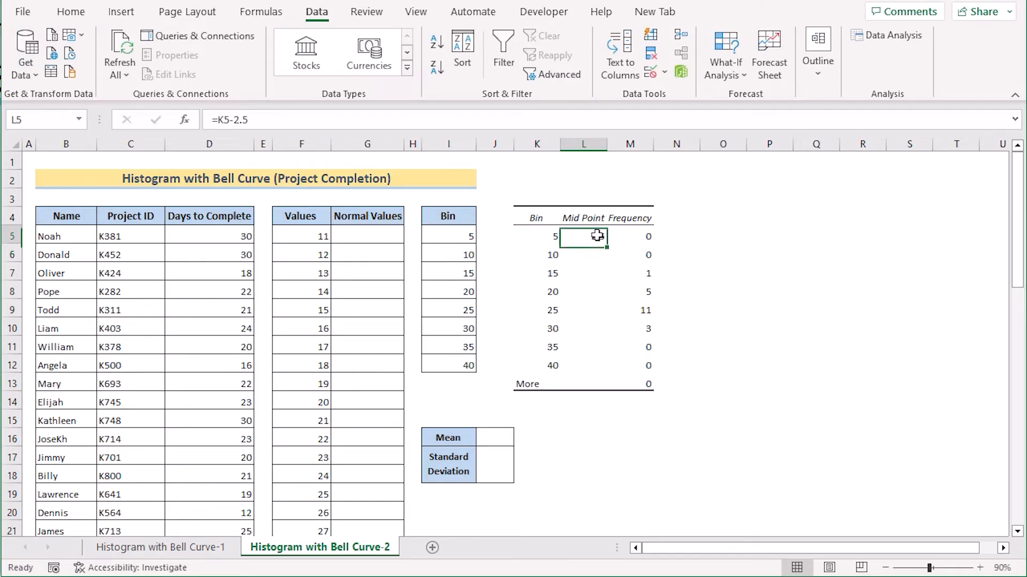
drag(605, 244, 605, 374)
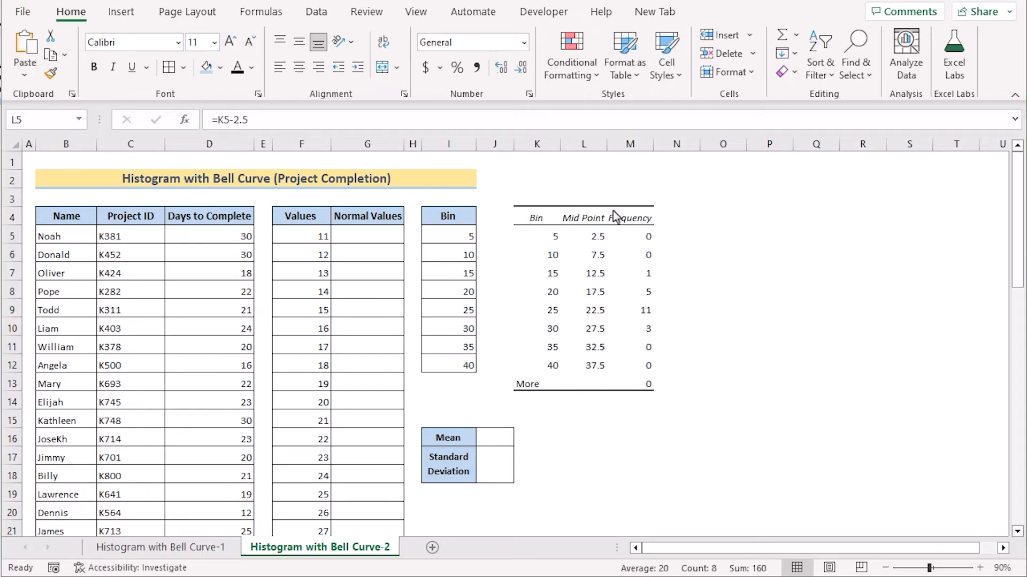
Insert a scatter chart with smooth lines and markers from the Mid Point and Frequency data in L5:M12
click(595, 232)
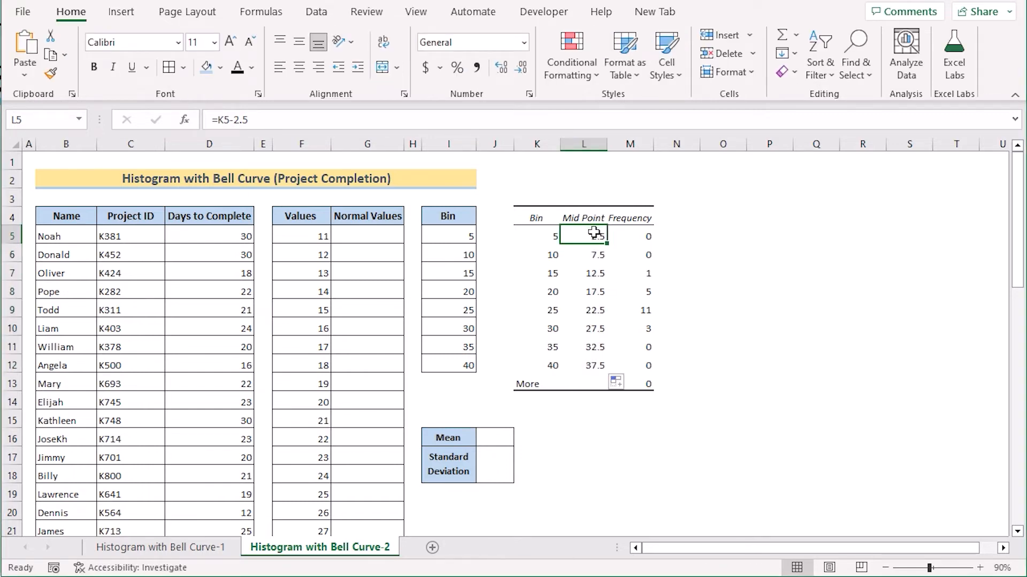
shift+click(649, 365)
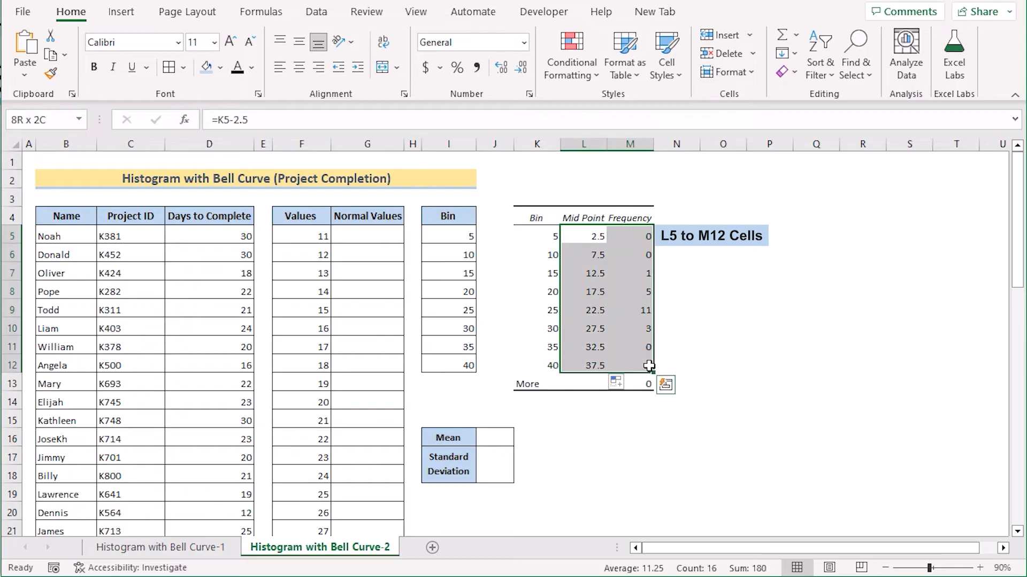
click(123, 13)
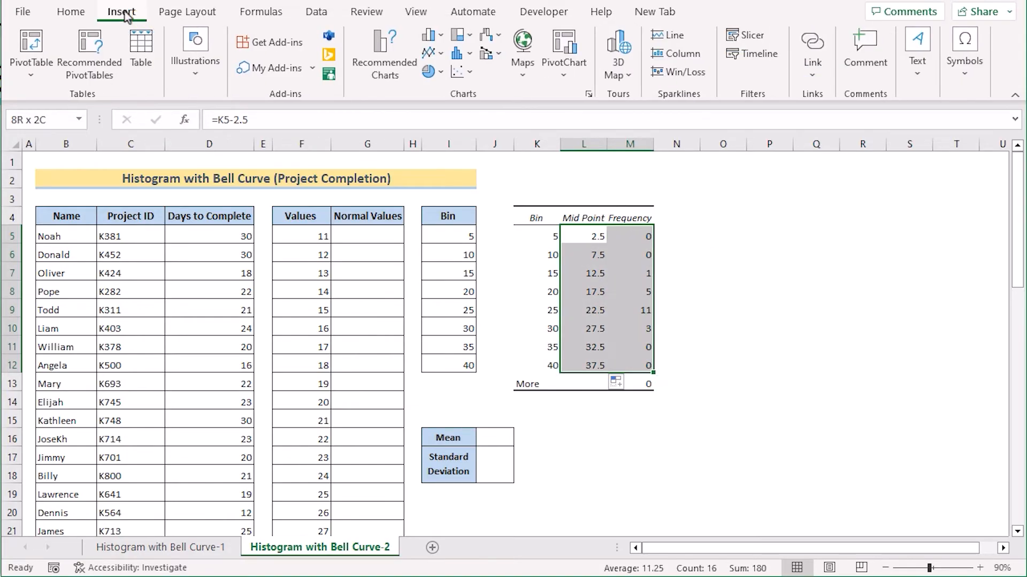
click(468, 75)
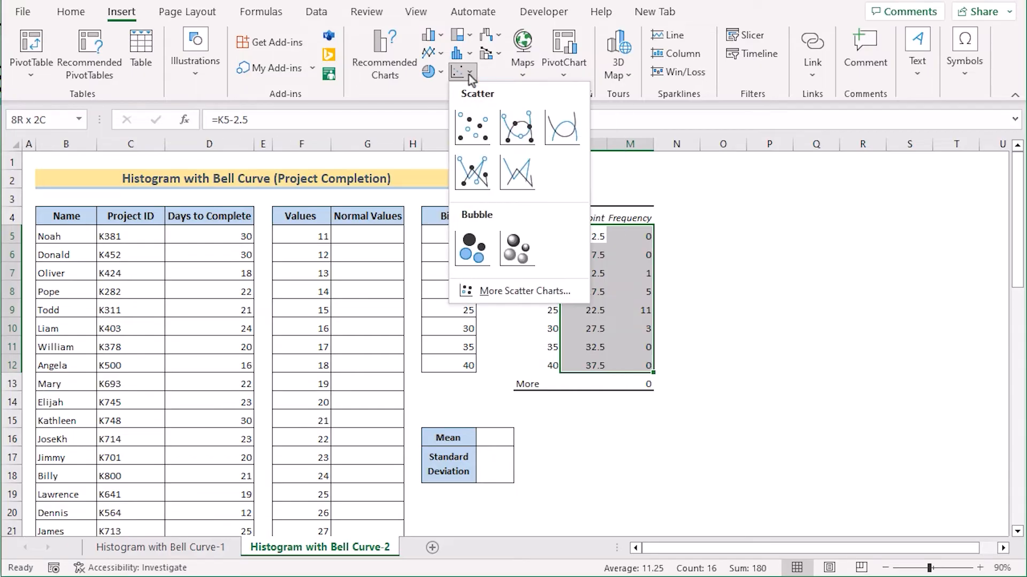
click(526, 134)
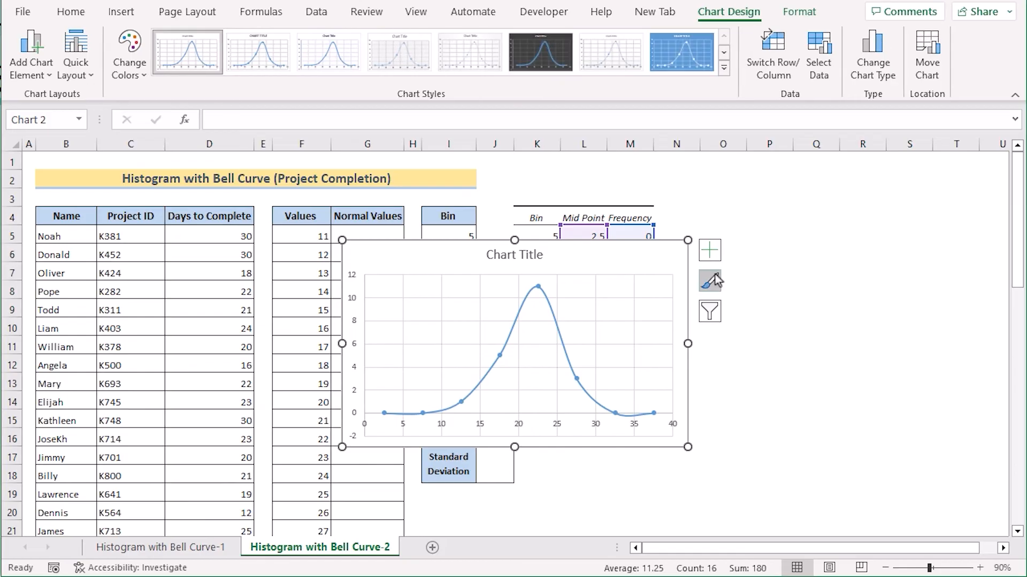
Move the scatter chart clear of the Bin column and Mid Point values, and remove its gridlines
drag(487, 236, 763, 202)
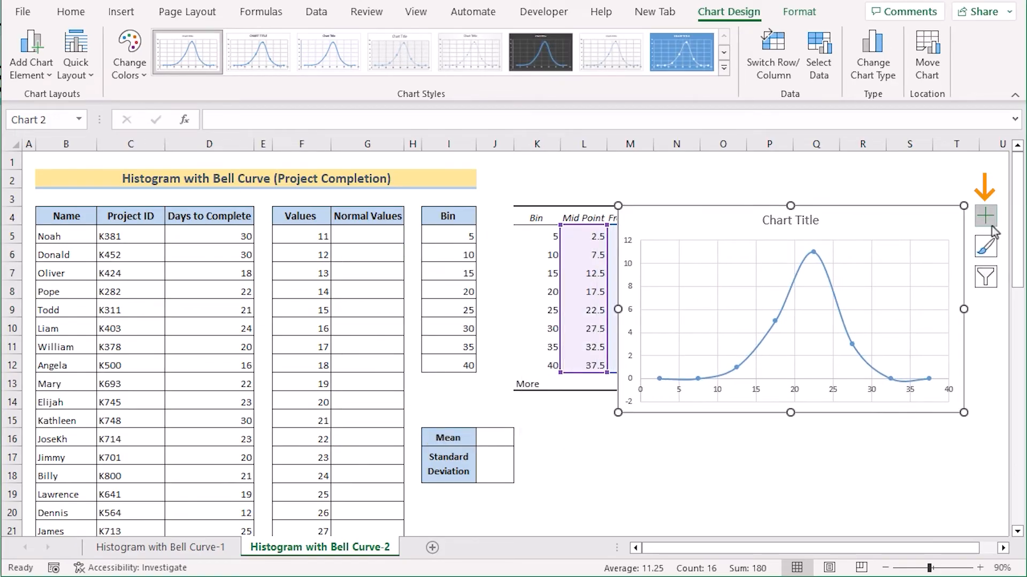
click(987, 217)
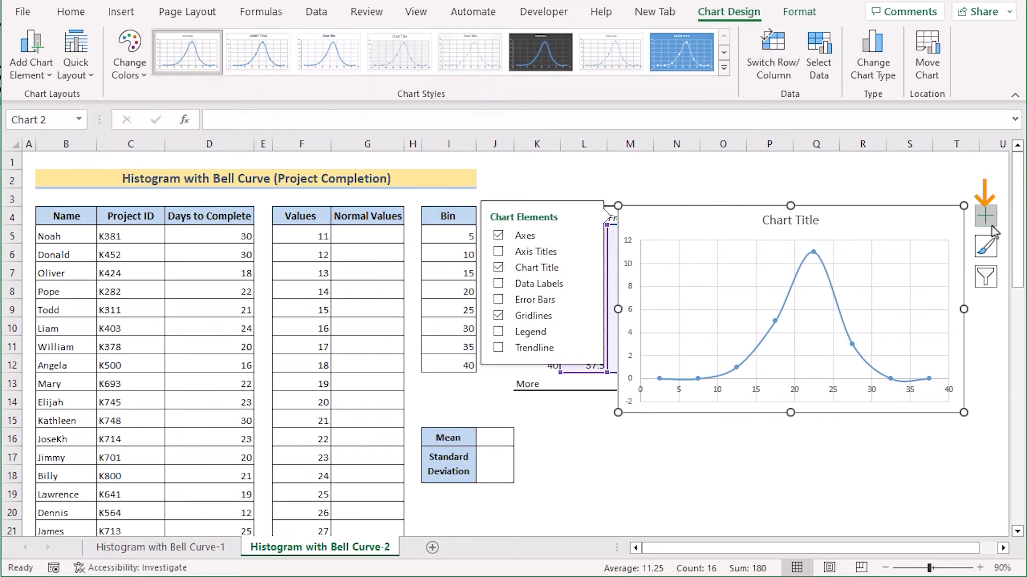
click(498, 316)
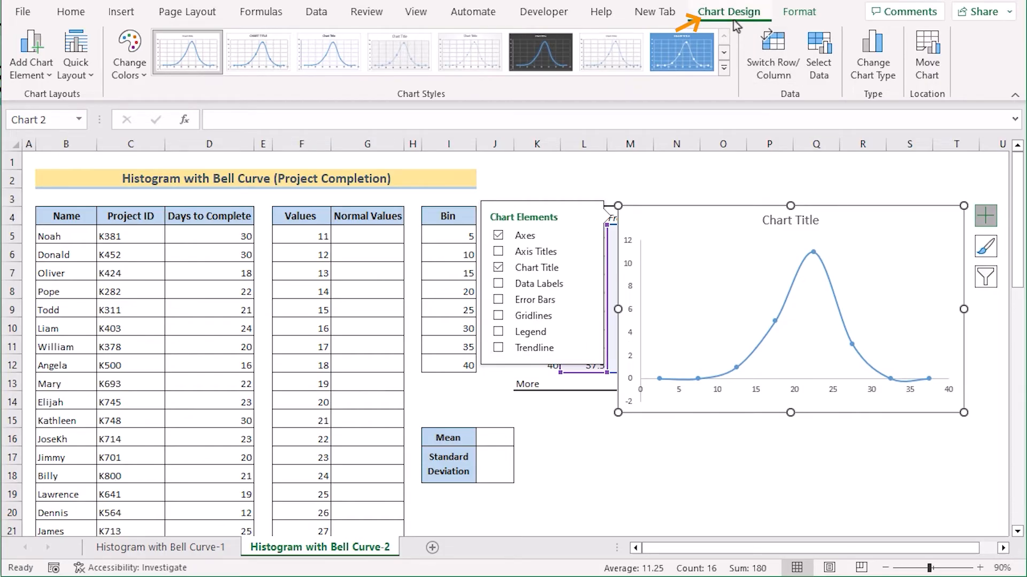
Add error bars to the chart, with the vertical ones set to Minus direction, No Cap and a Percentage error amount of 100
click(31, 69)
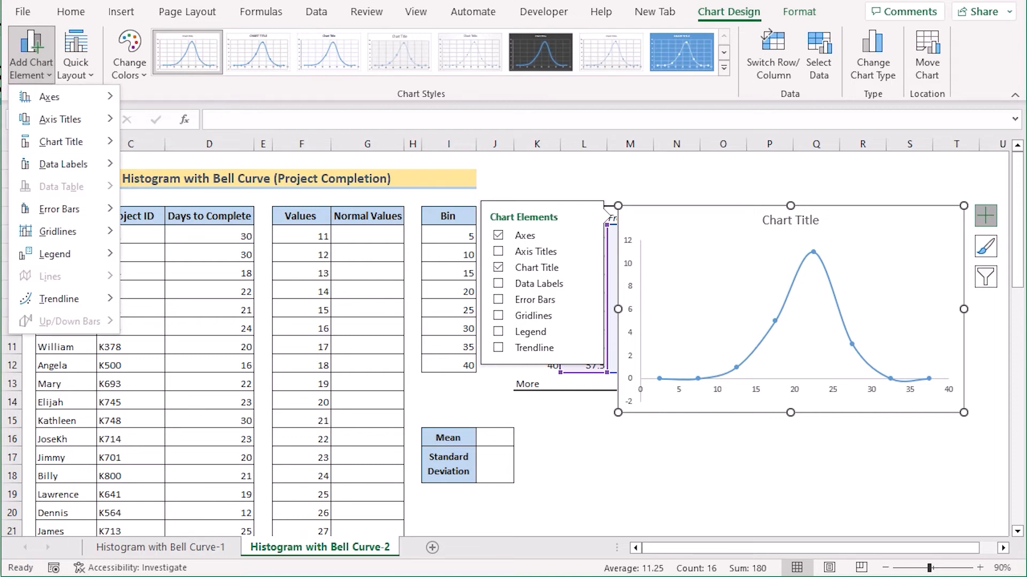
mouse_move(88, 212)
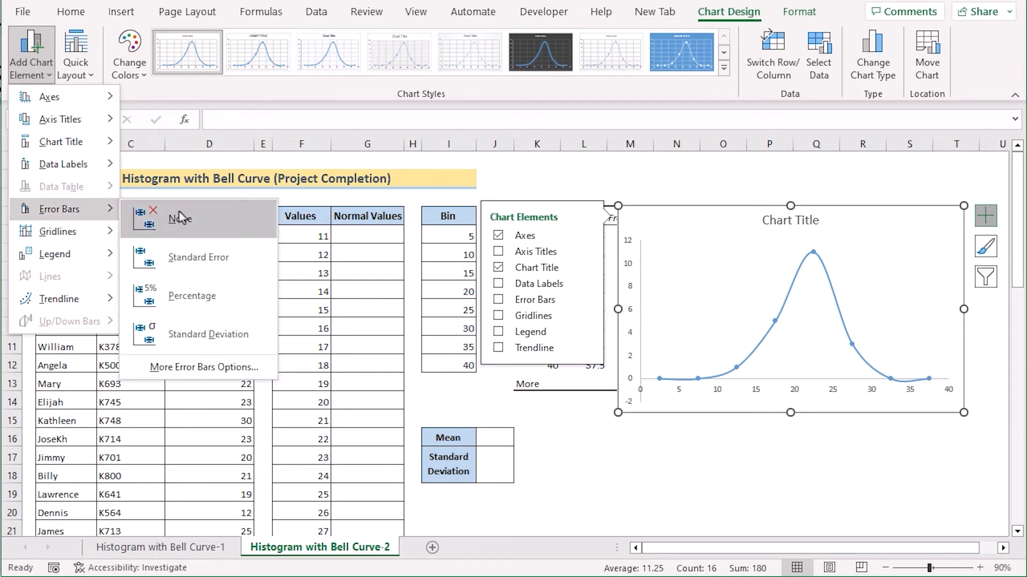
click(214, 368)
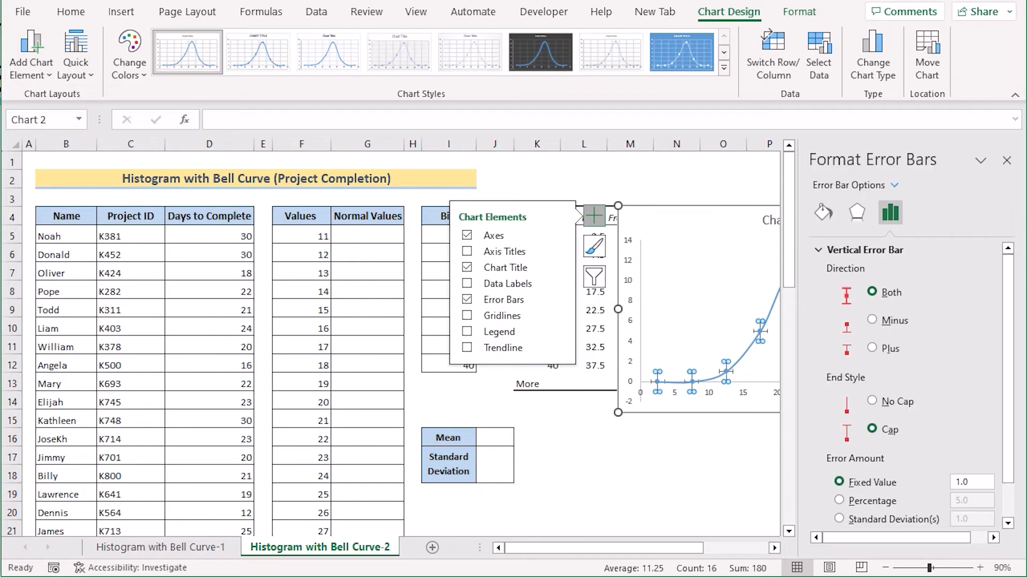
click(873, 322)
click(875, 406)
click(854, 503)
click(970, 500)
text(100)
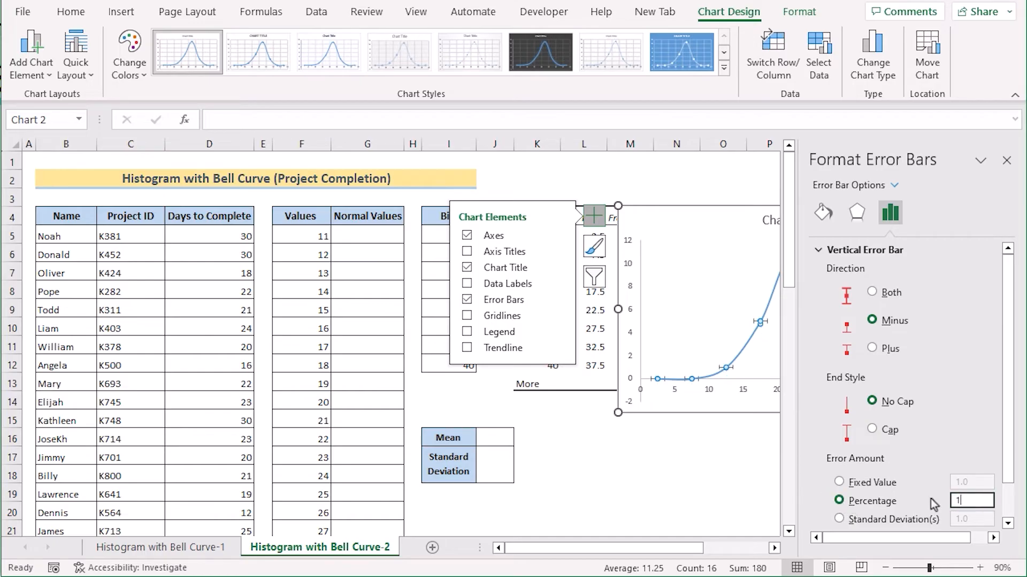
key(Return)
click(1007, 161)
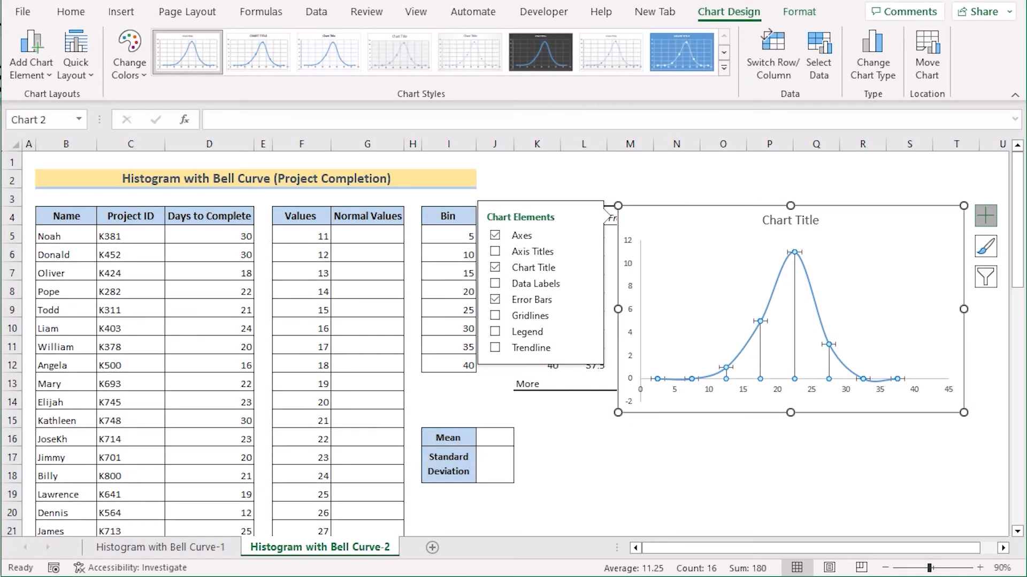
Format the vertical error bars as a solid line with a width of 35 pt
click(46, 83)
mouse_move(107, 209)
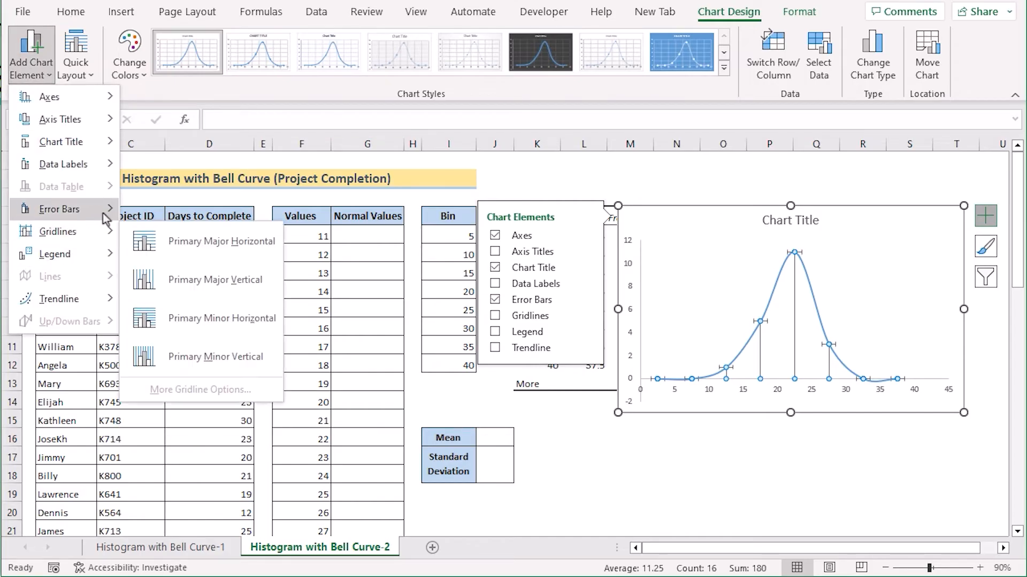
click(213, 367)
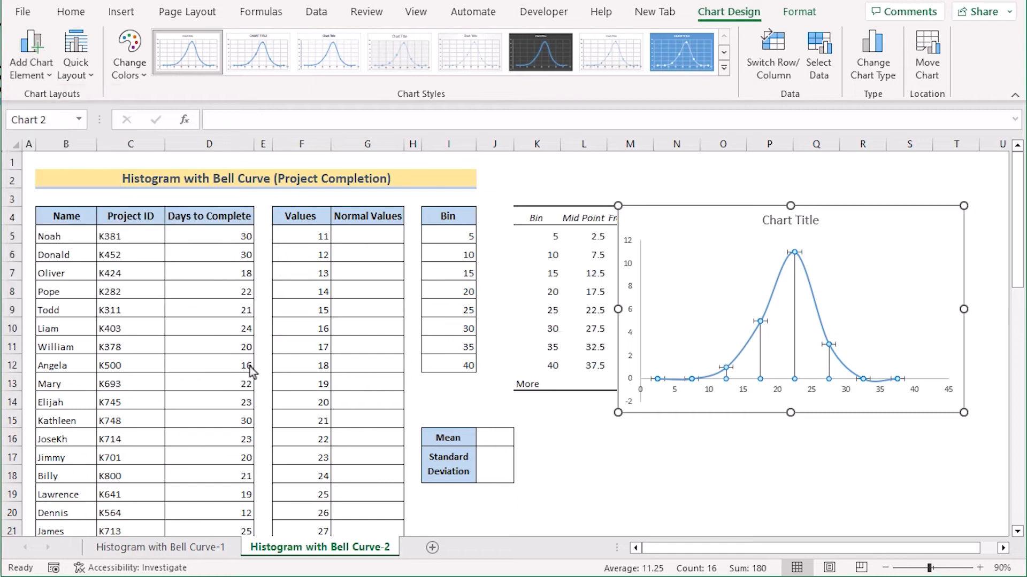
click(822, 216)
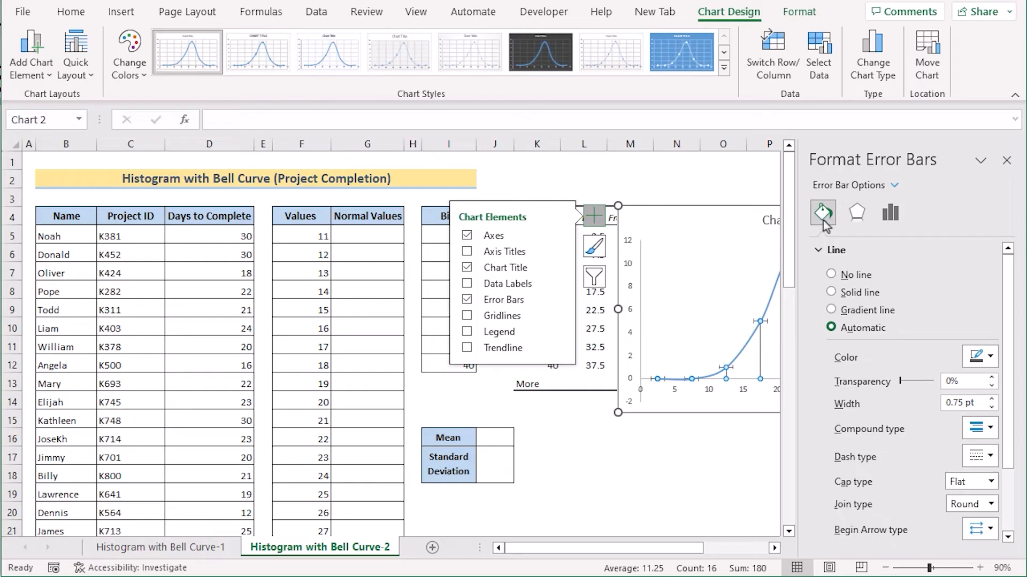
click(831, 294)
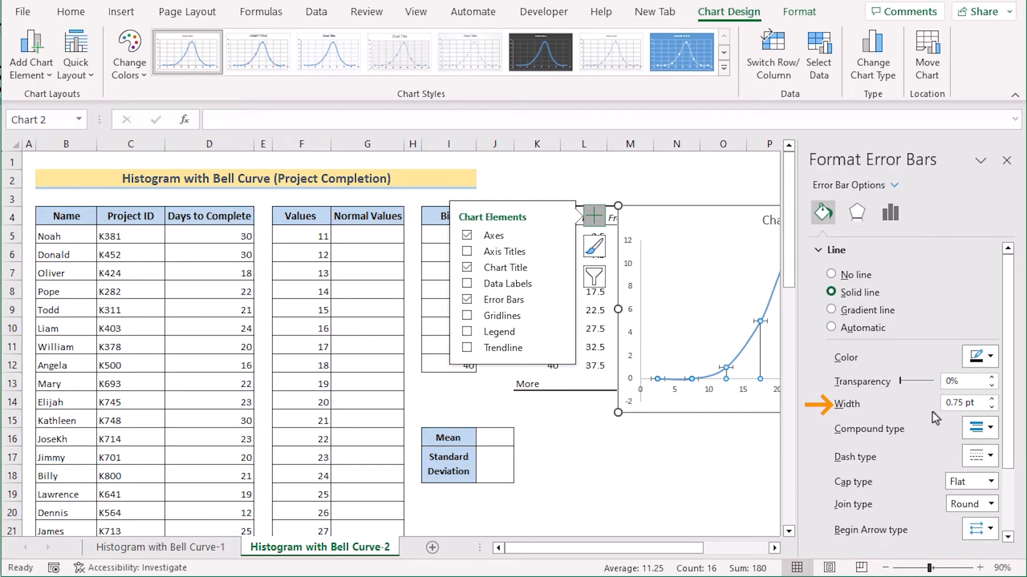
drag(978, 404, 912, 404)
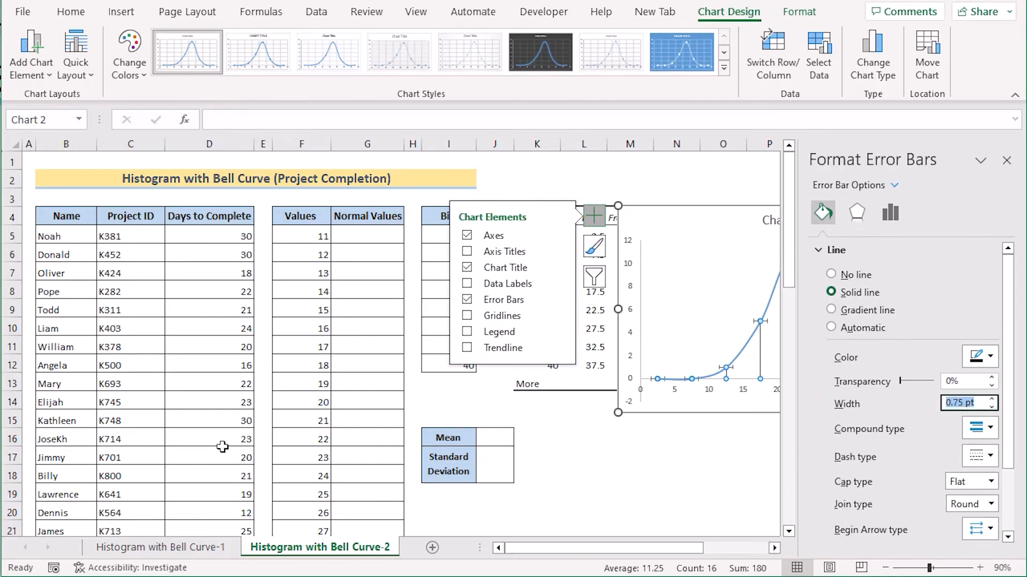
text(35)
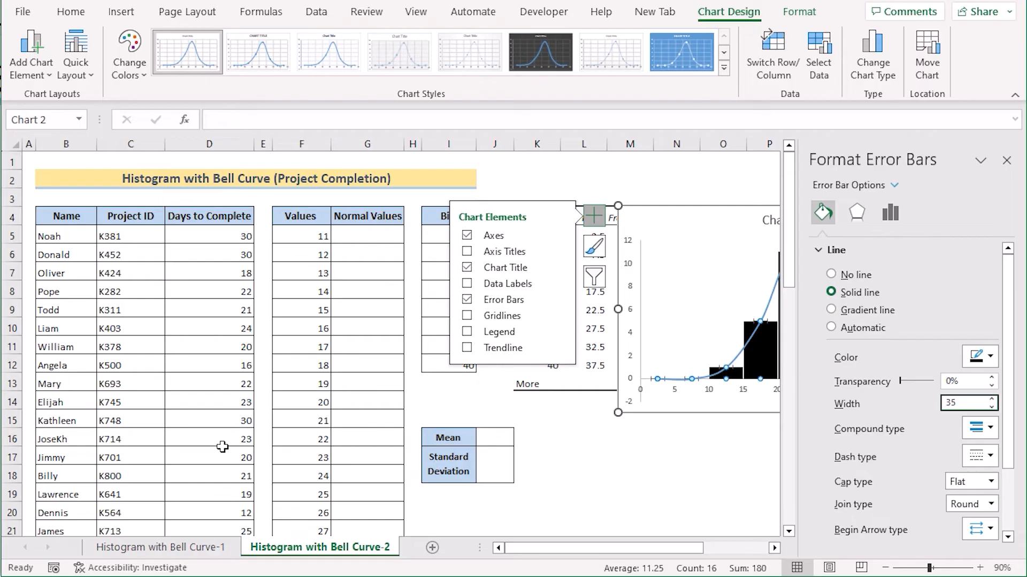
click(1006, 160)
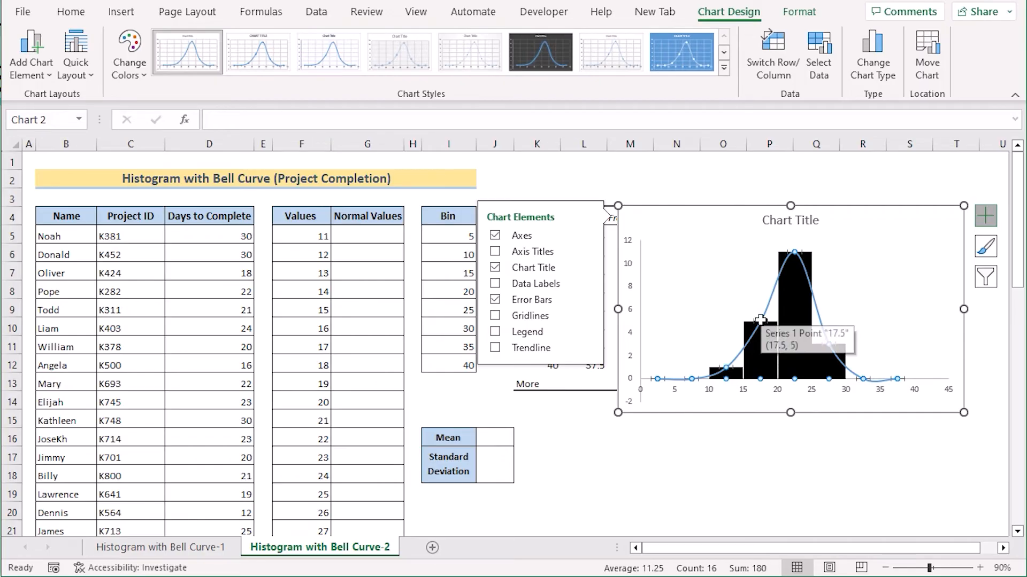
Format the chart's data series with no line and set its marker option to None
click(829, 343)
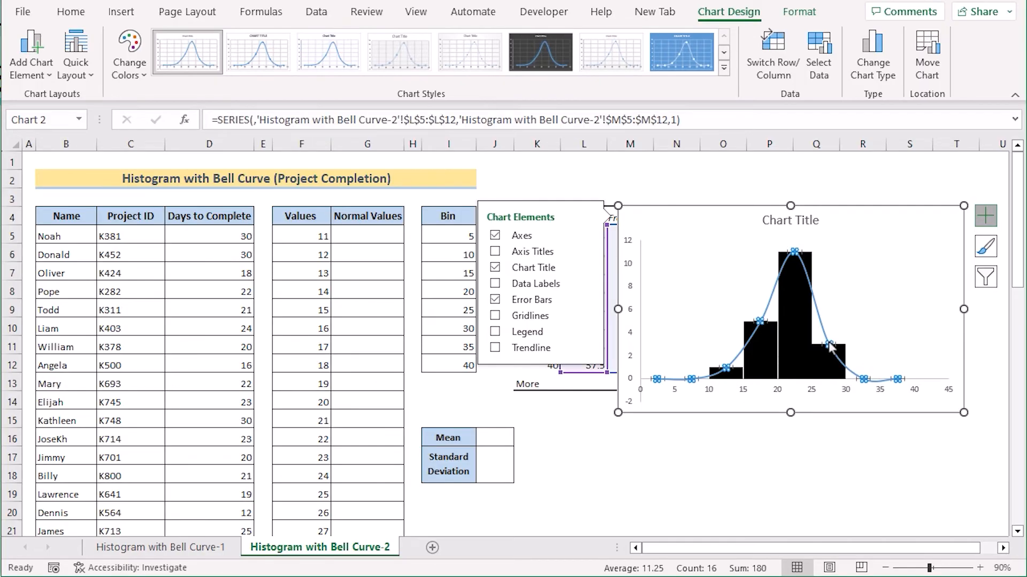
right_click(829, 341)
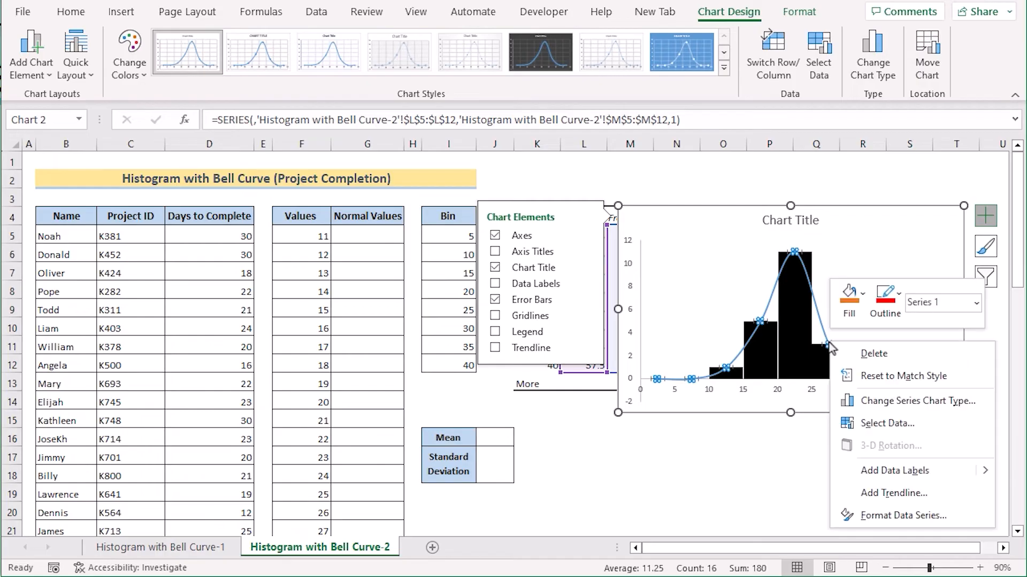
click(875, 515)
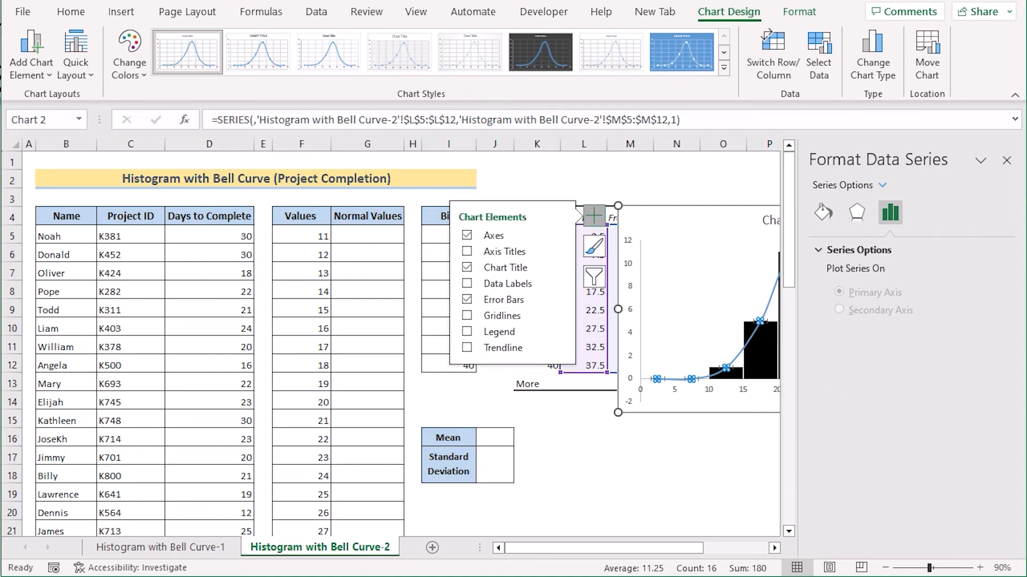
click(822, 214)
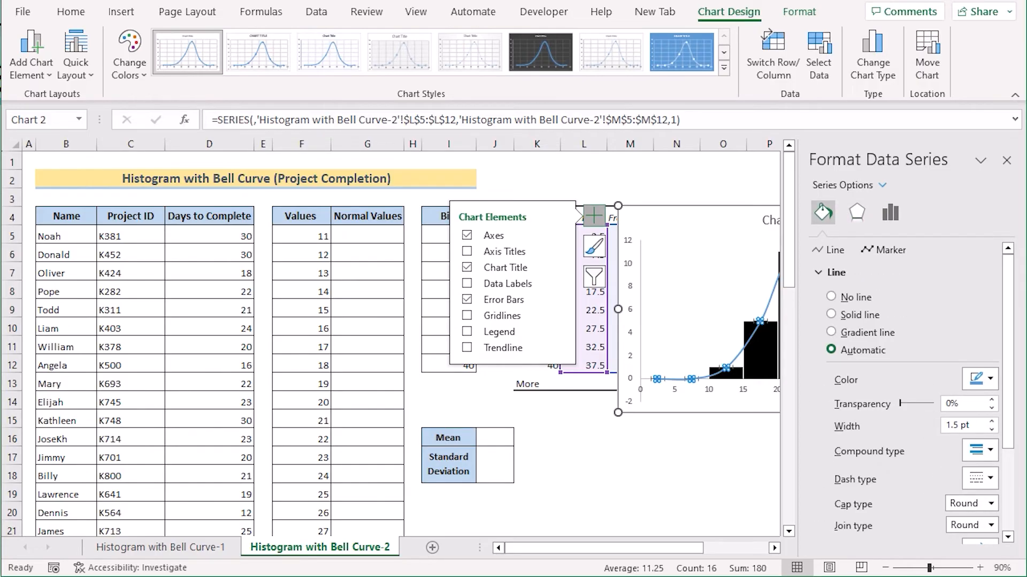
click(832, 297)
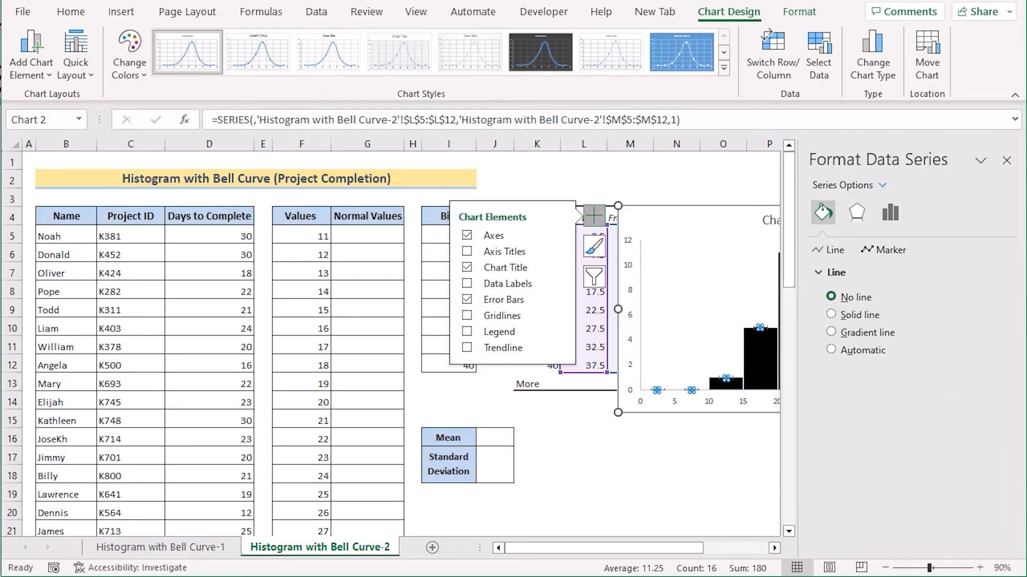
click(877, 251)
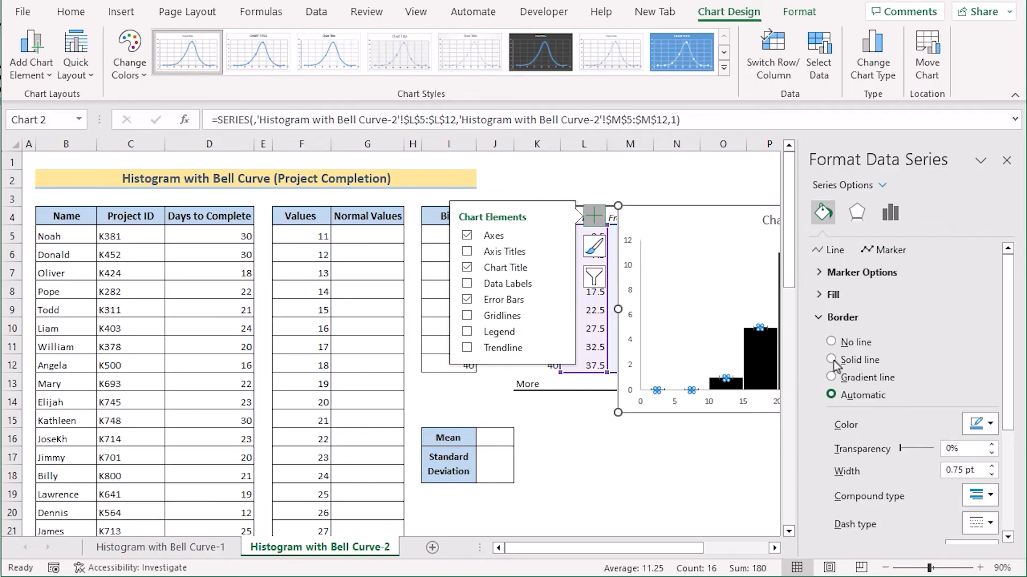
click(847, 273)
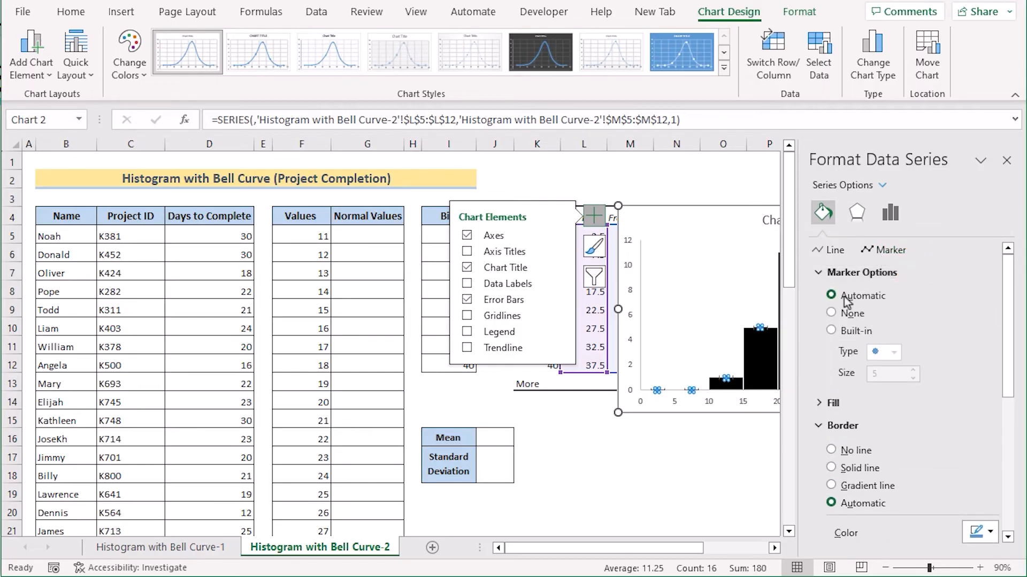
click(835, 314)
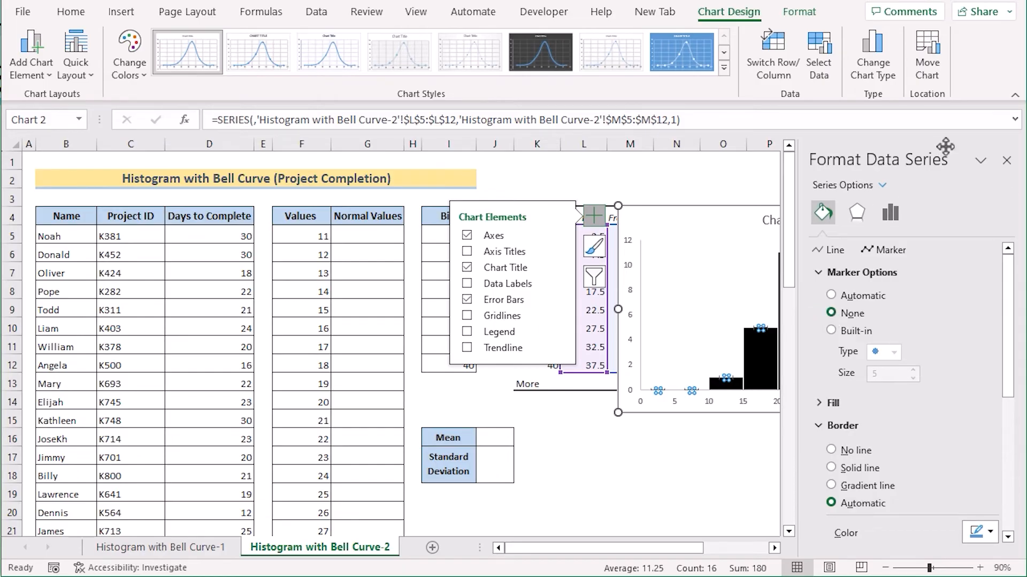
click(1007, 160)
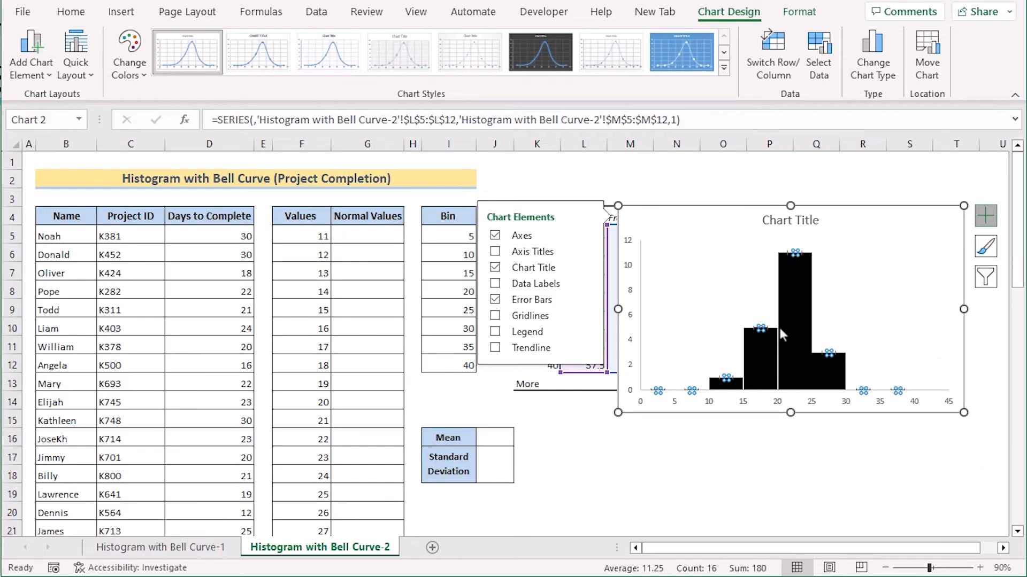
Delete the horizontal (Series 1 X) error bars from the chart
click(717, 333)
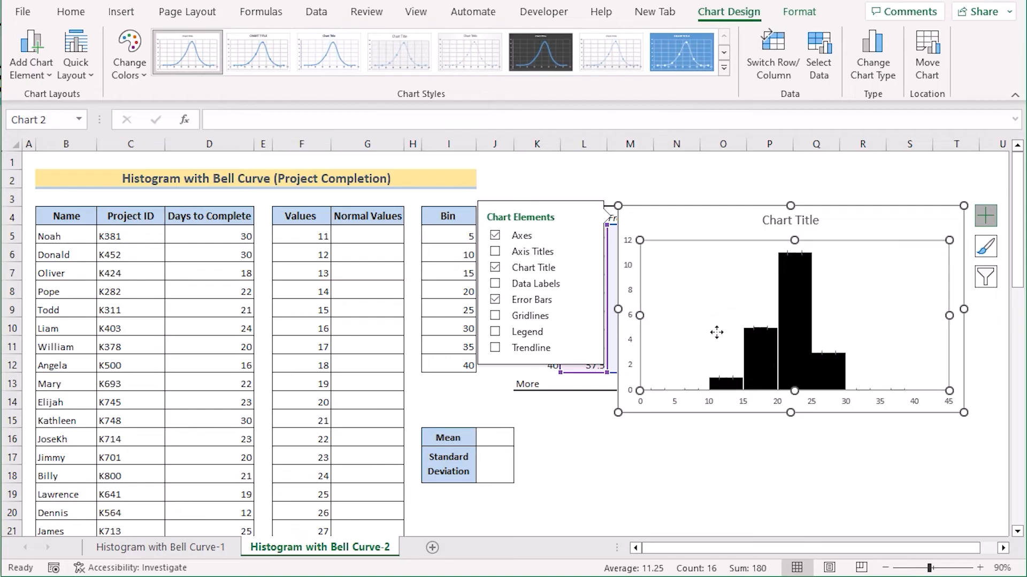
click(752, 330)
right_click(768, 330)
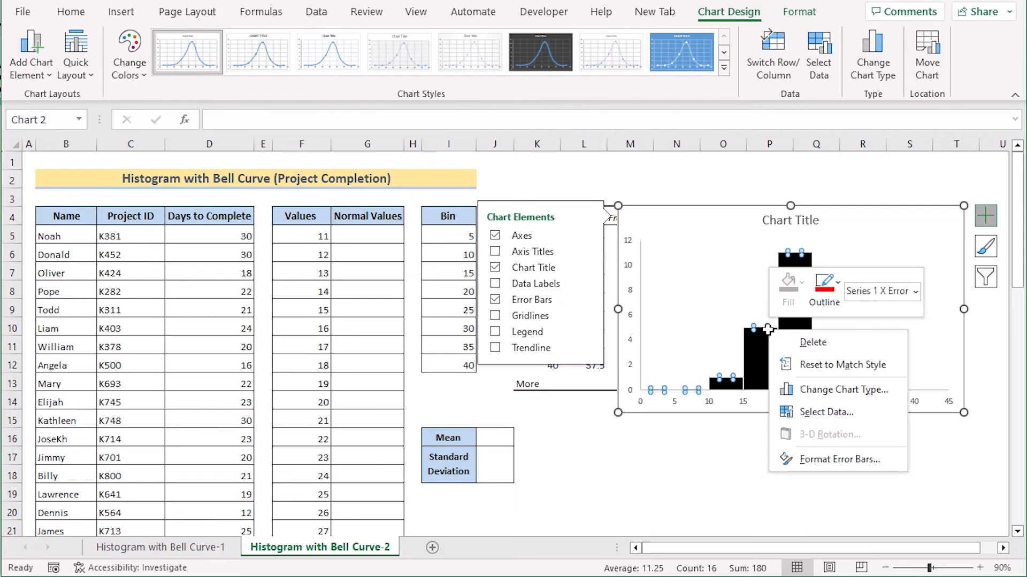
click(823, 347)
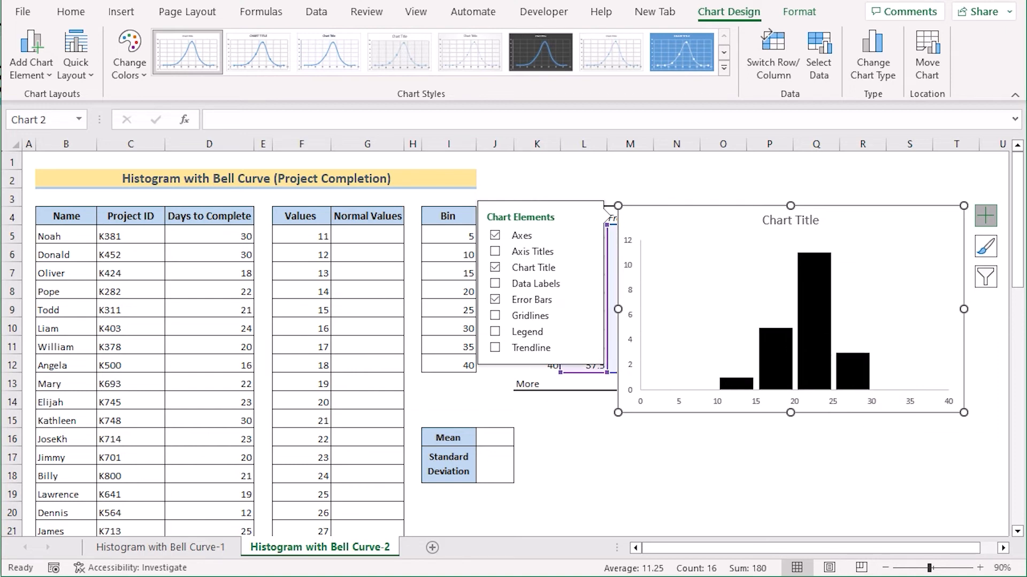
Calculate the mean of the Days to Complete values in cell J16 with the AVERAGE function over D5:D24
click(494, 437)
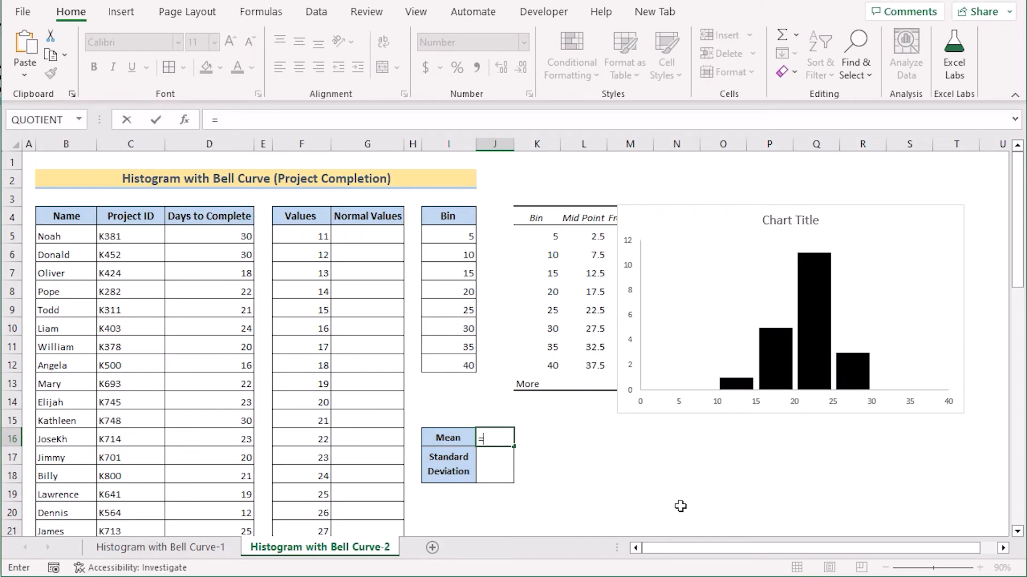
text(AVERA)
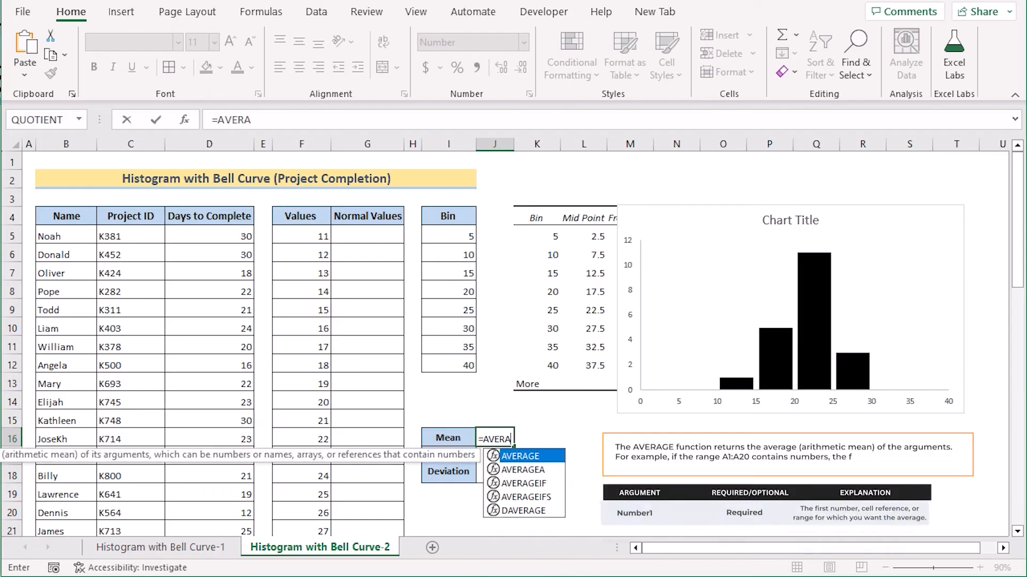
text(GE()
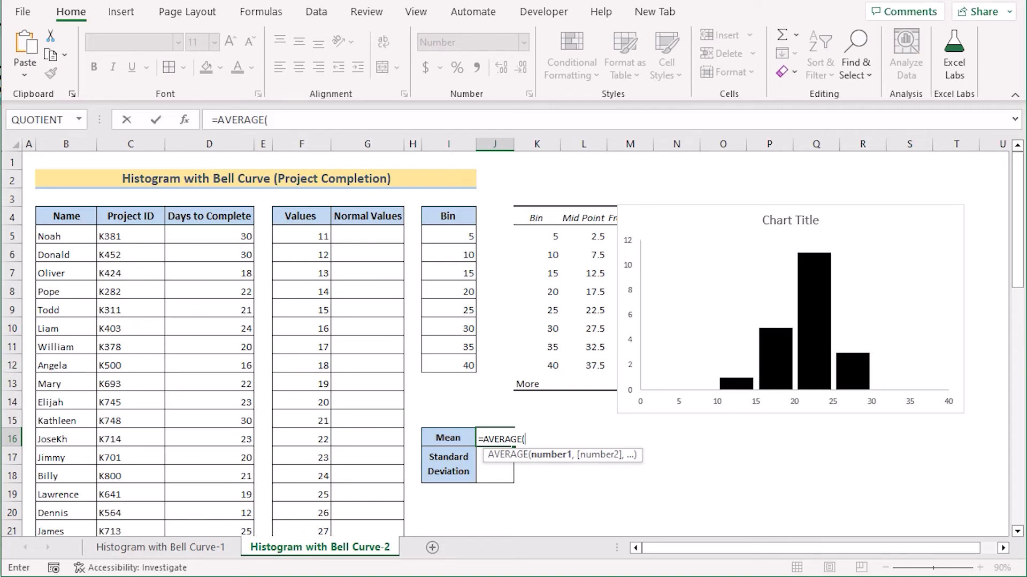
click(230, 237)
scroll(213, 294, down, 4)
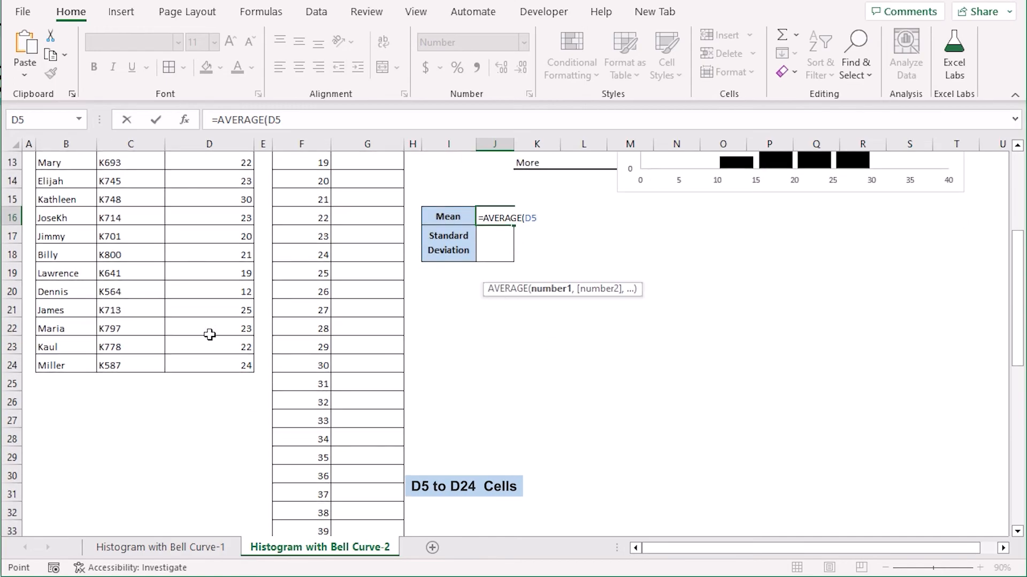
shift+click(198, 363)
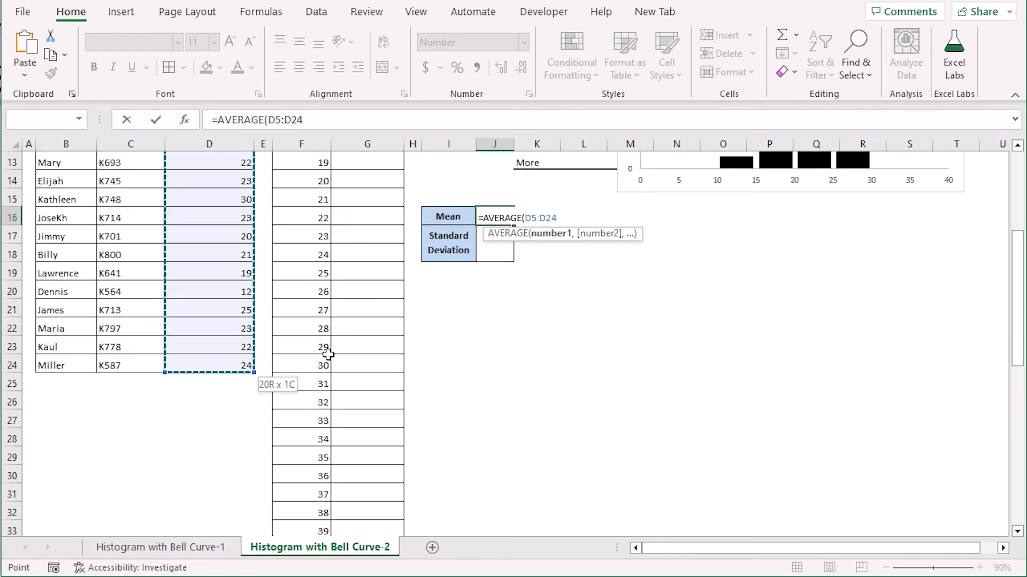
key(Return)
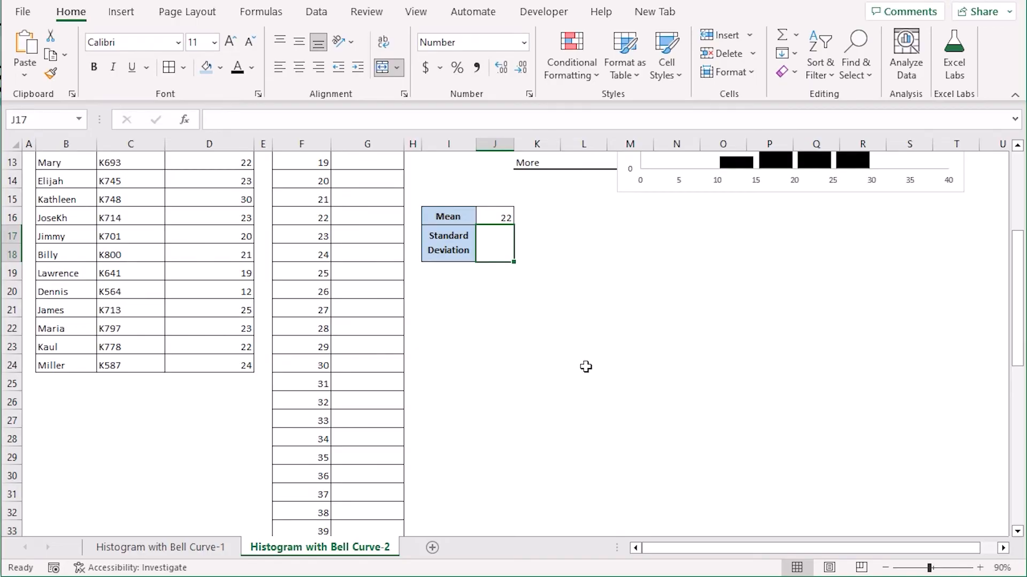
Calculate the standard deviation of the Days to Complete values in cell J17 with the STDEV.P function over D5:D24
scroll(497, 246, up, 4)
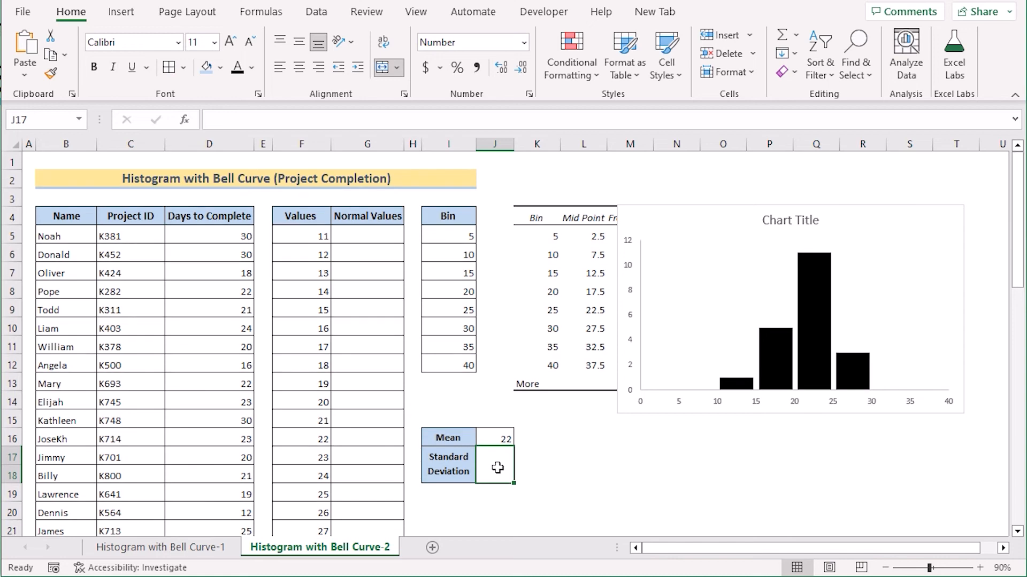
text(=)
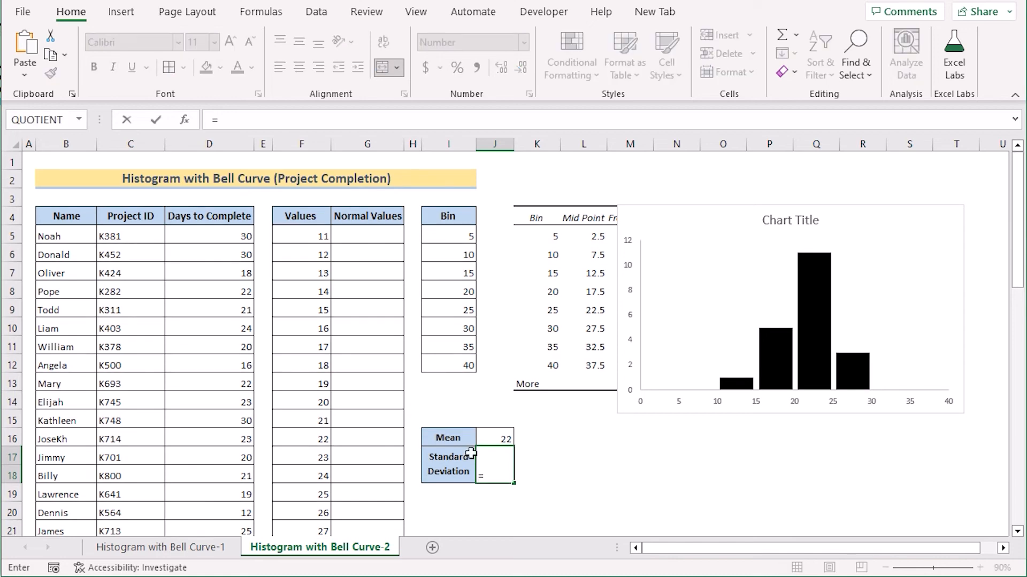
text(STD)
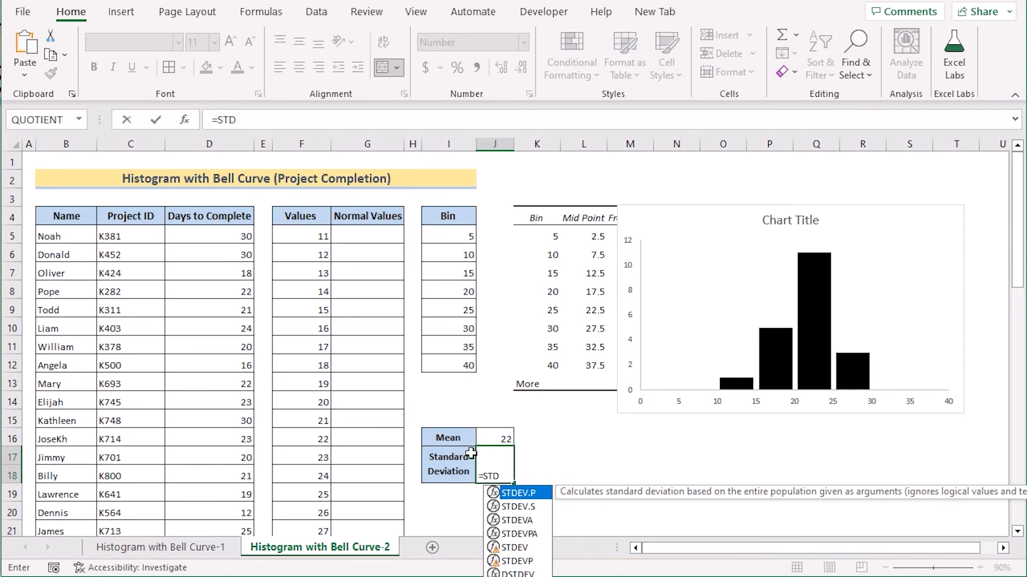
double_click(531, 492)
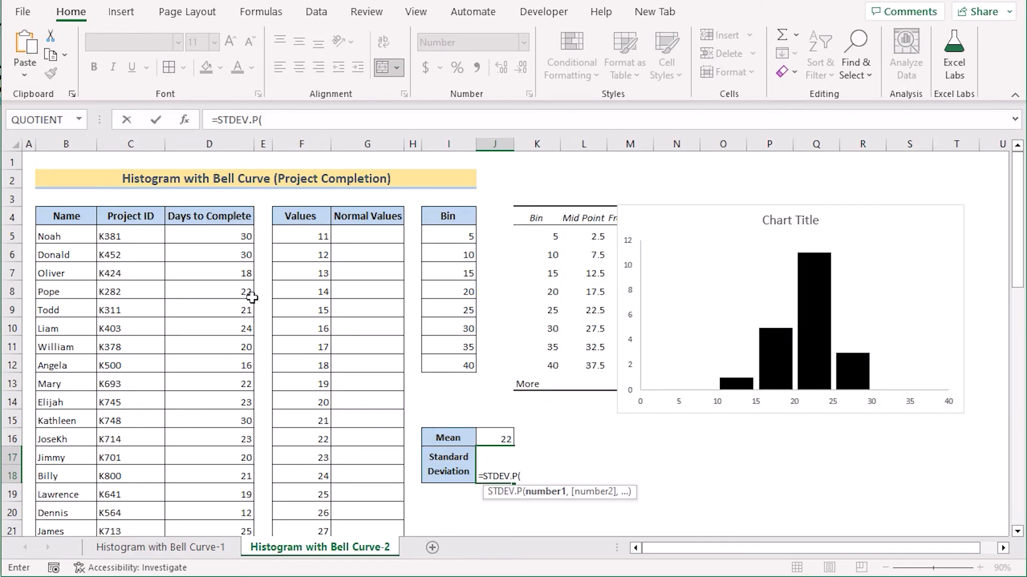
click(220, 237)
drag(219, 237, 226, 365)
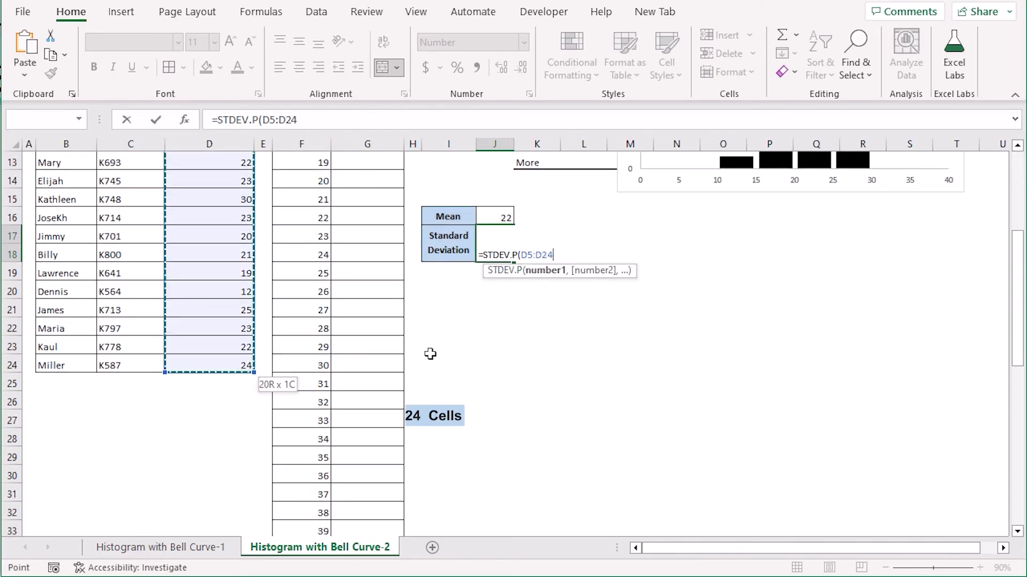
key(Return)
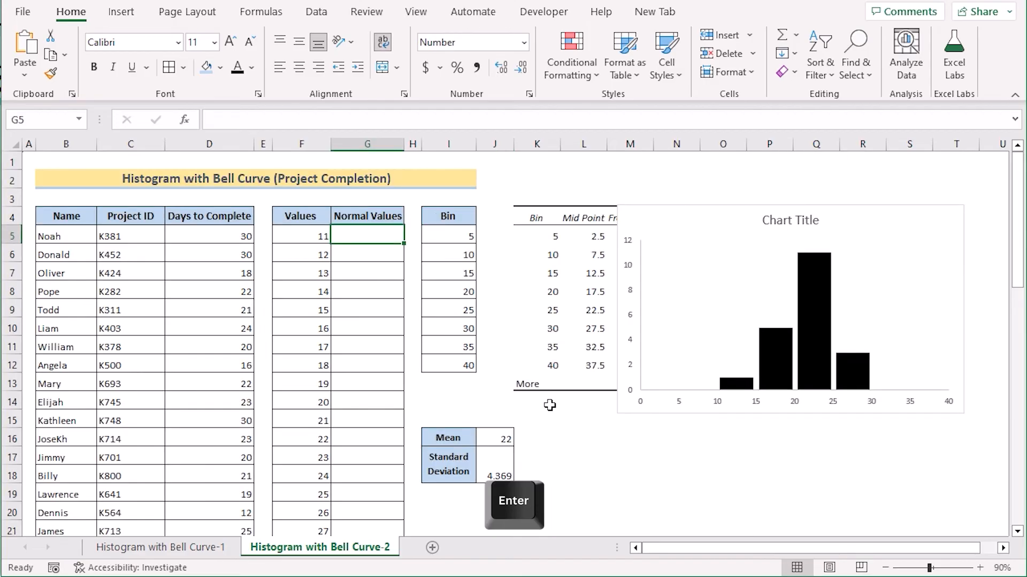
Begin a NORM.DIST formula in cell G5 with F5 as the x value and the absolute reference $J$16 as the mean
double_click(359, 237)
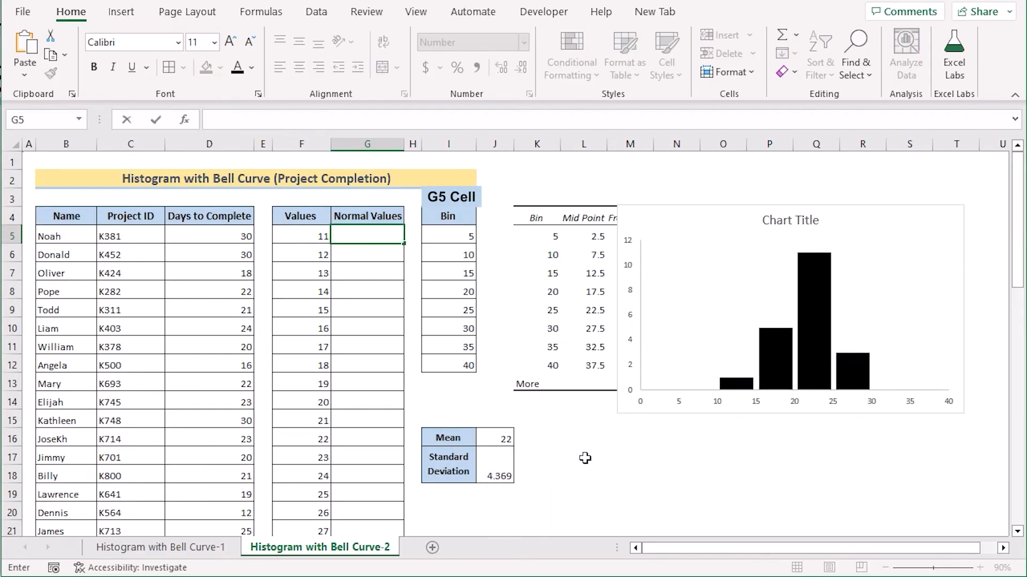
text(=)
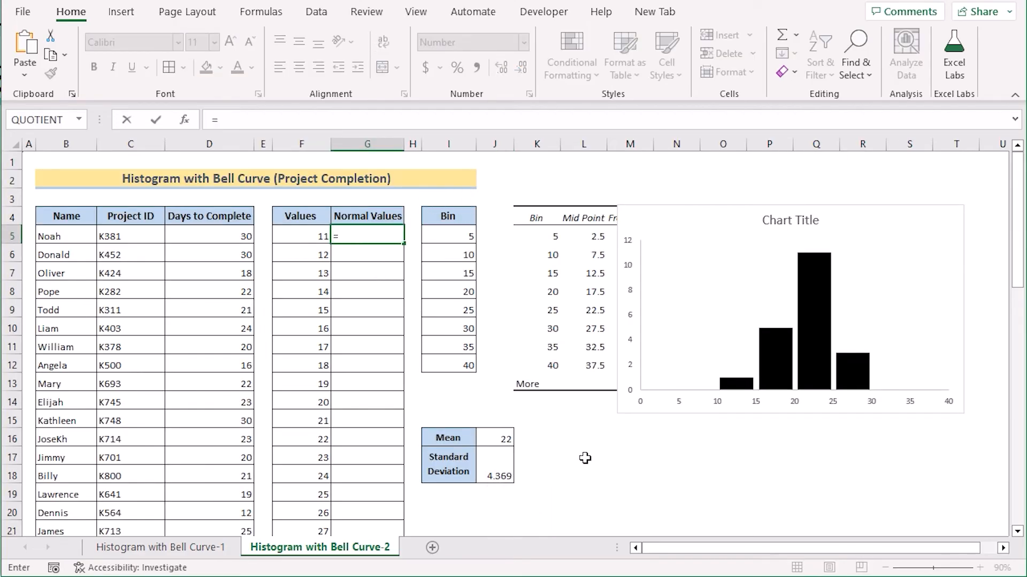
text(NO)
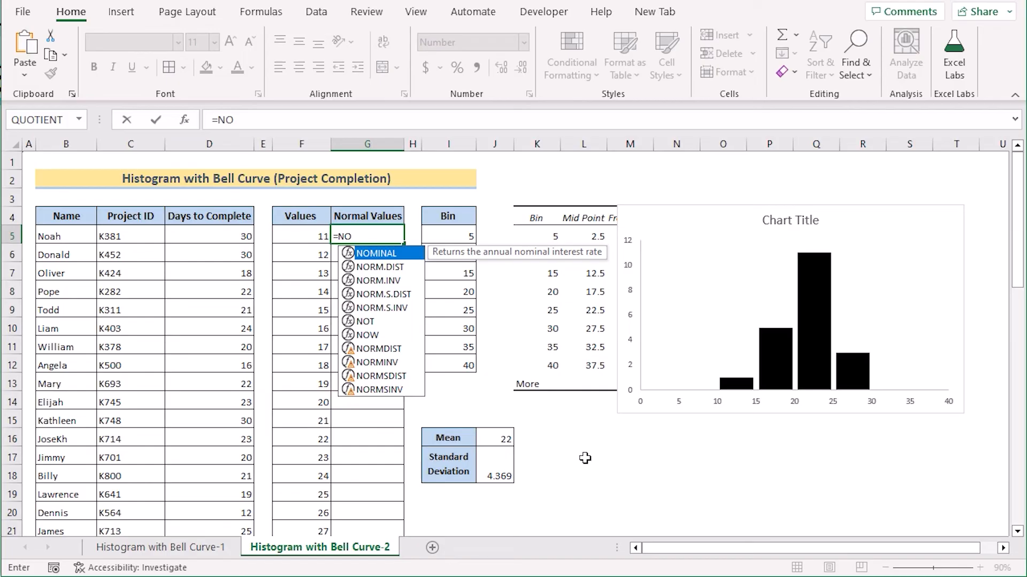
text(RM.)
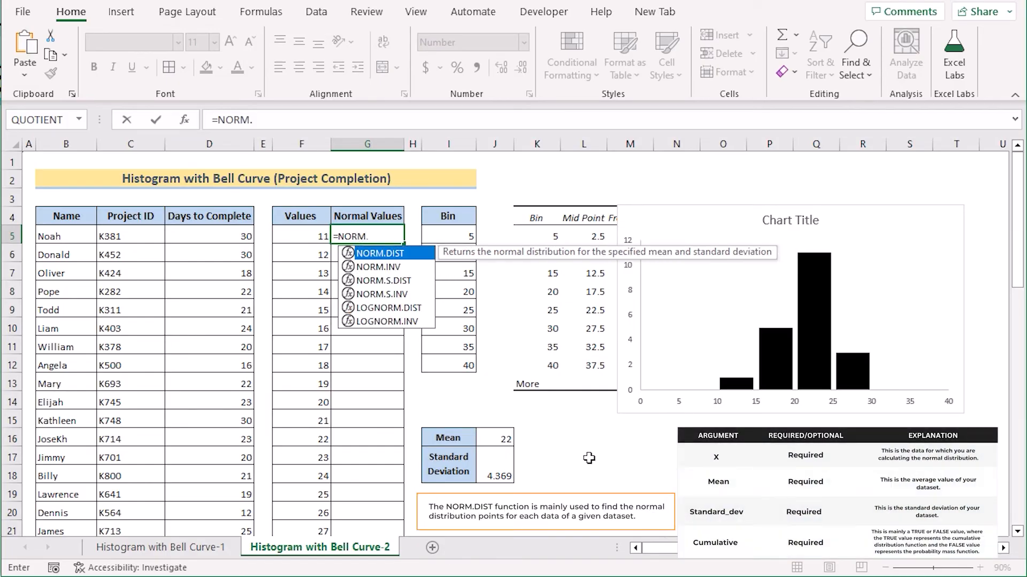
double_click(375, 258)
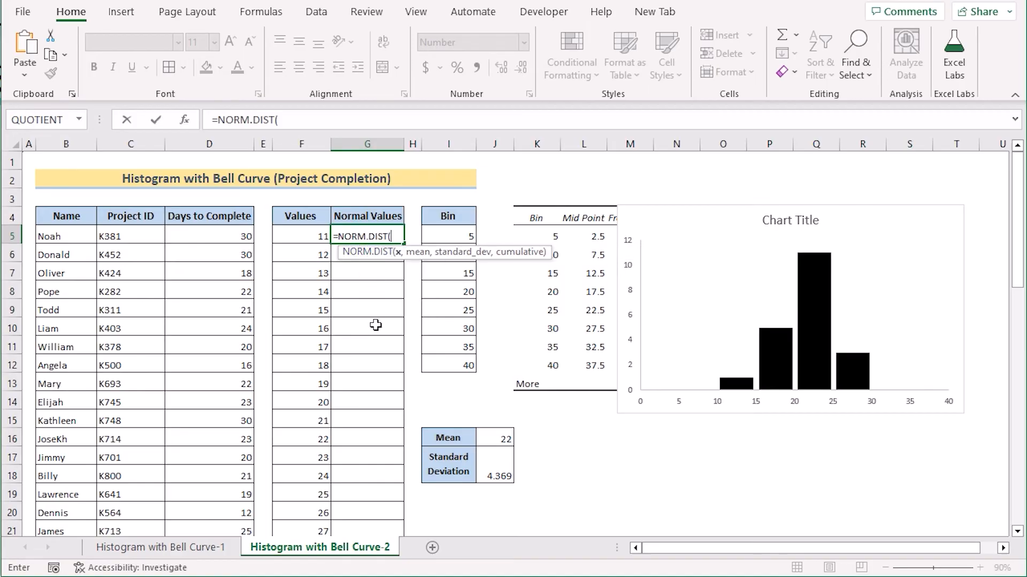
click(302, 240)
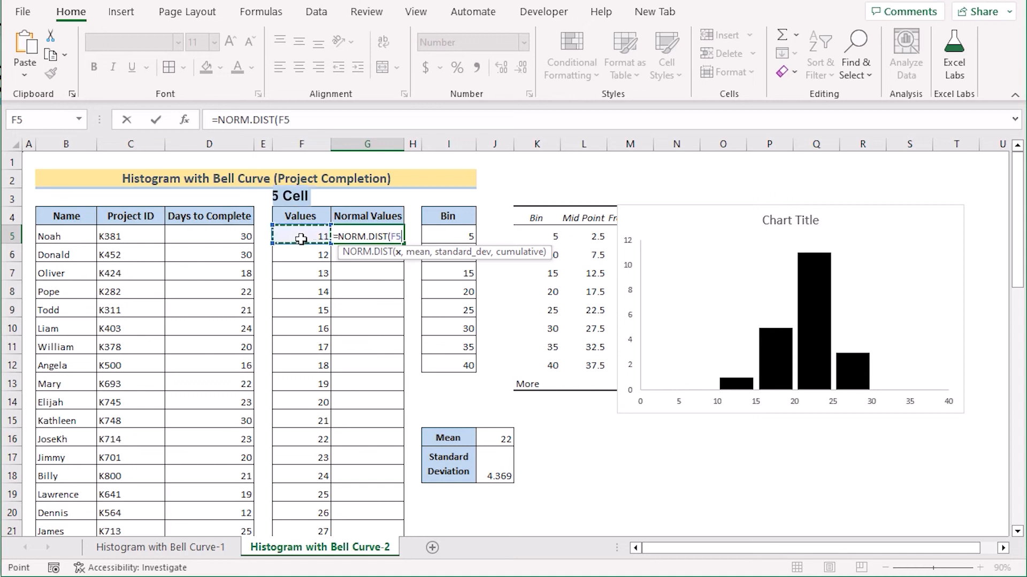
text(,)
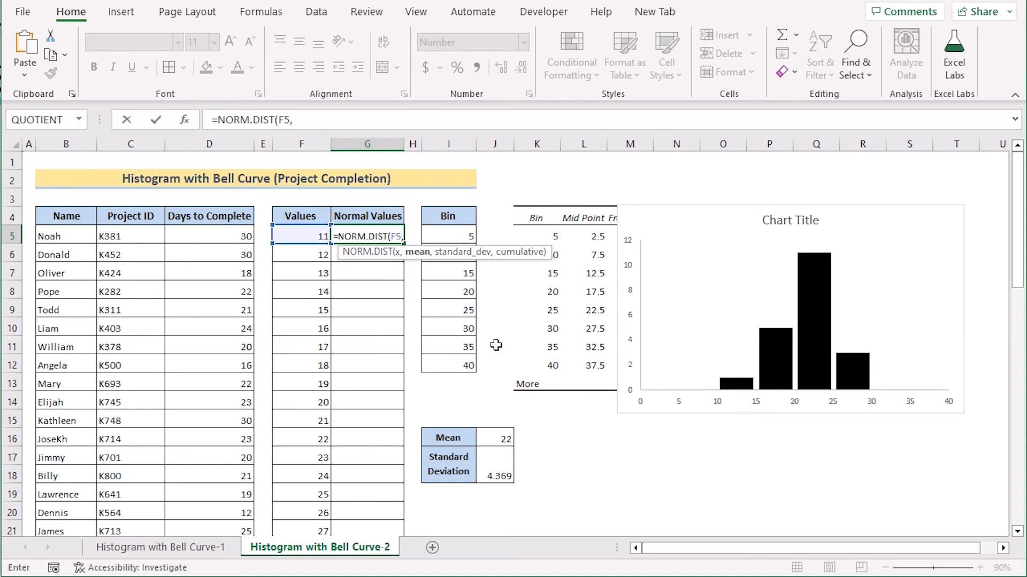
click(495, 441)
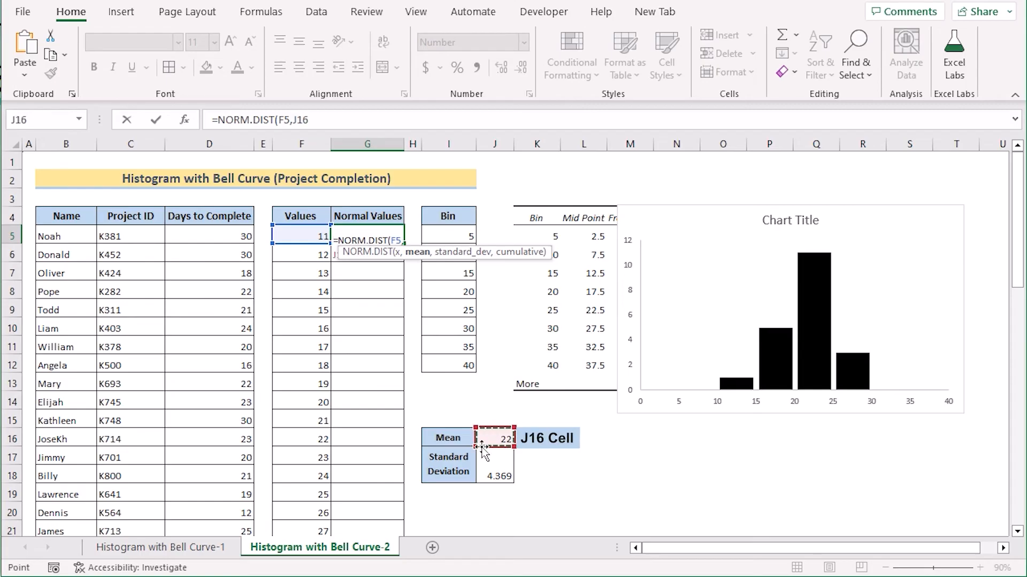
key(F4)
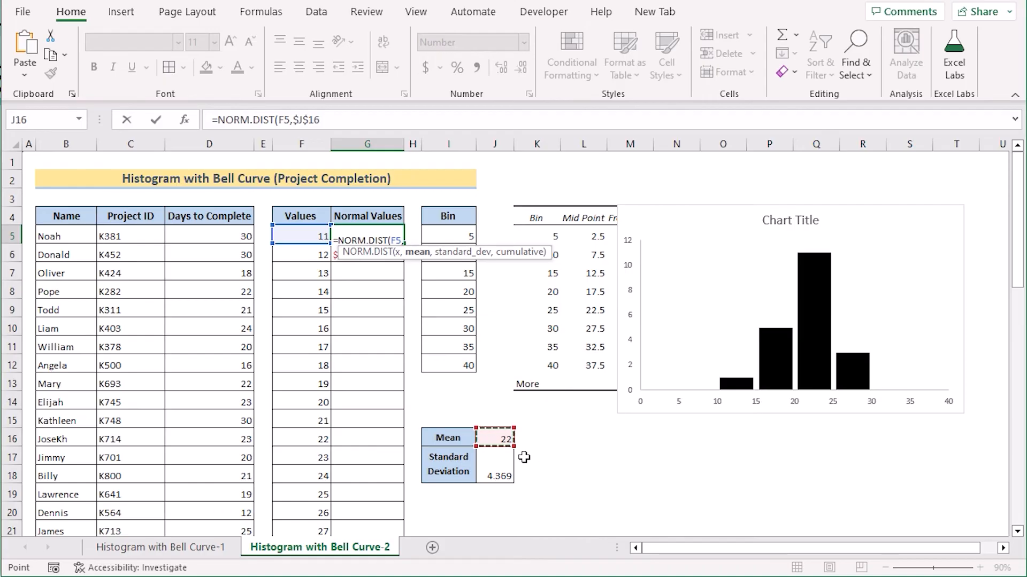
text(,)
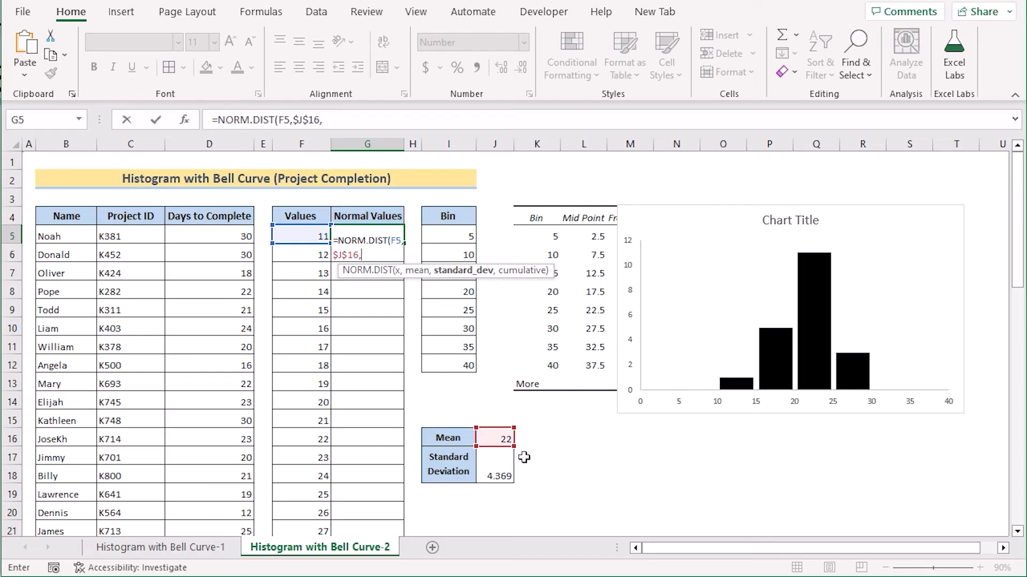
Complete the G5 formula with $J$17 as the standard deviation and FALSE as the cumulative argument, multiplied by 122
click(497, 464)
key(F4)
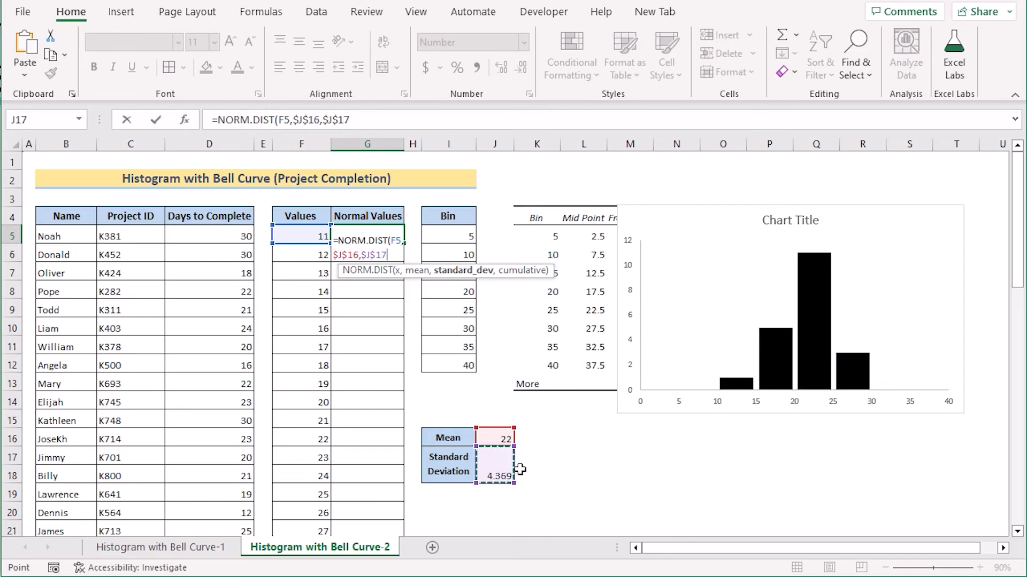
text(,)
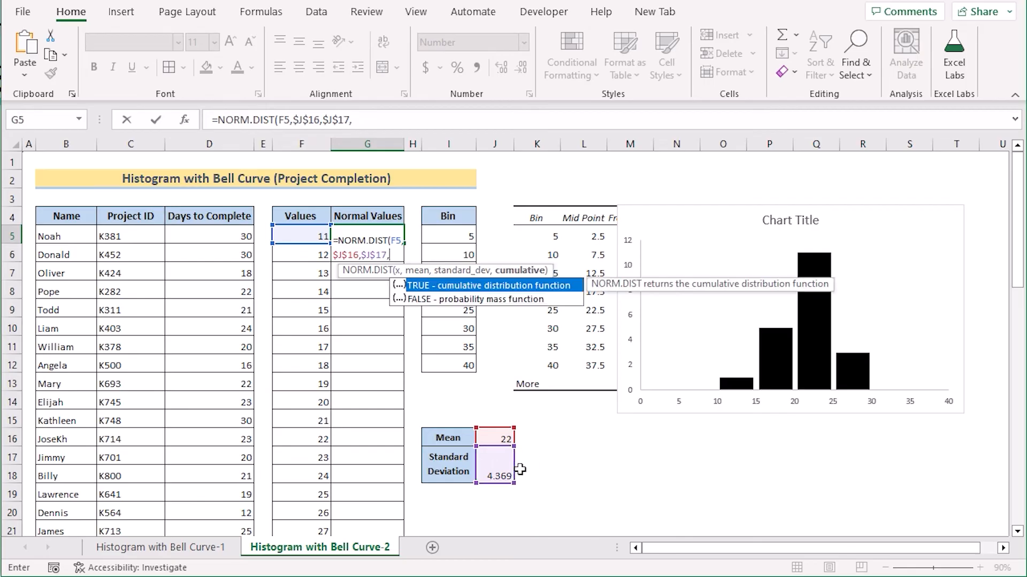
click(543, 301)
double_click(543, 301)
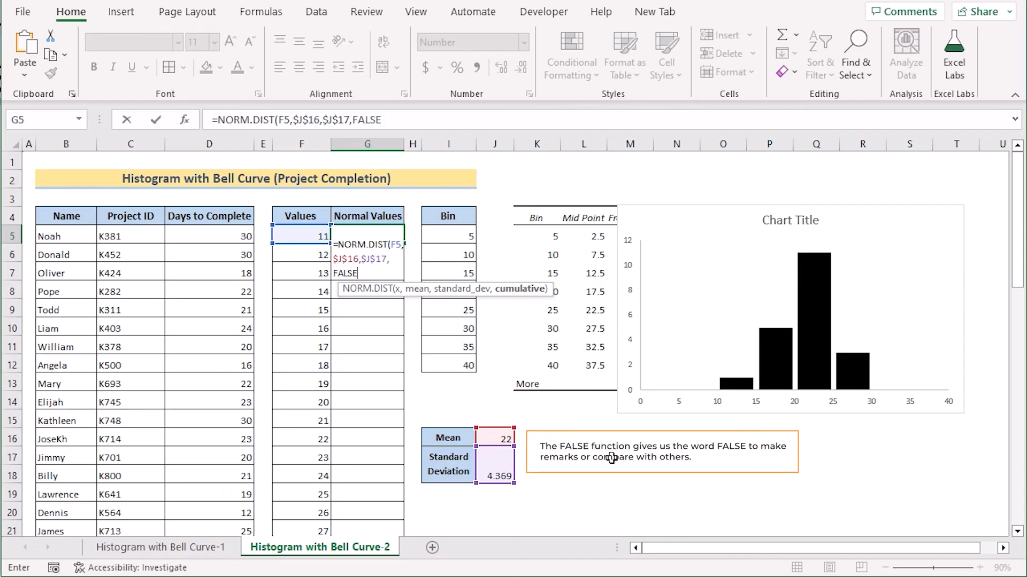
text())
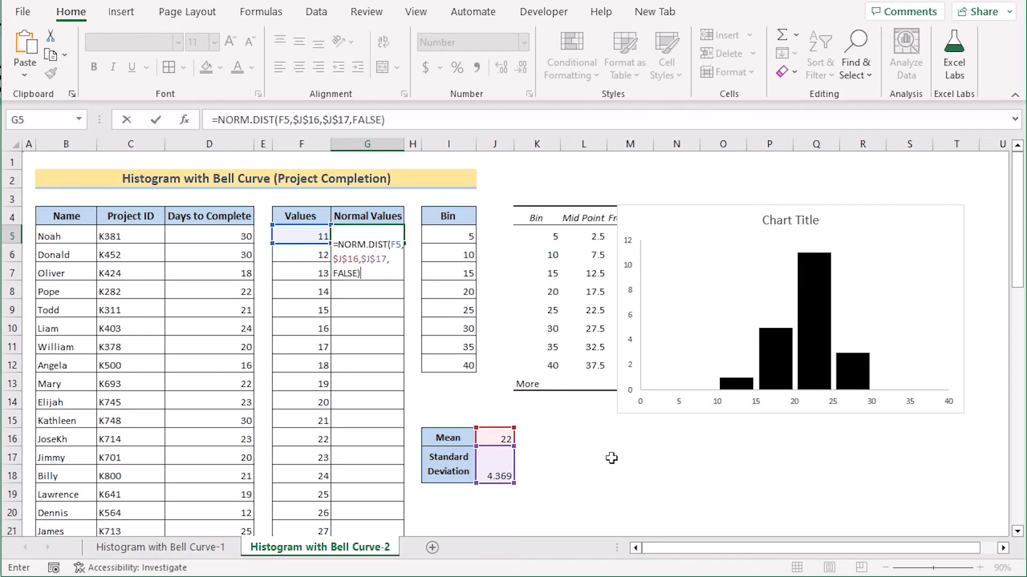
text(*122)
key(Return)
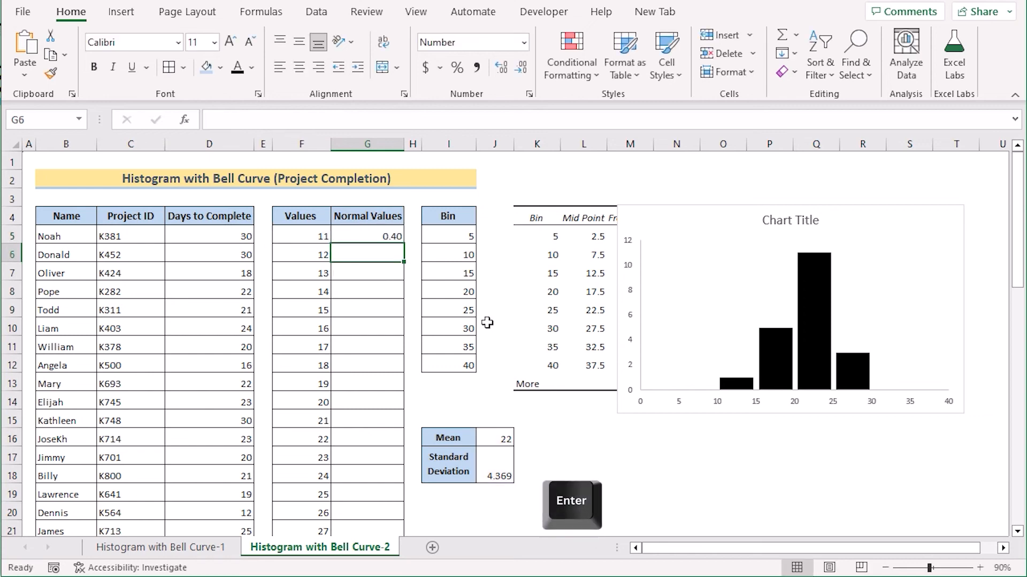
Fill the G5 formula down the Normal Values column through G34
click(387, 239)
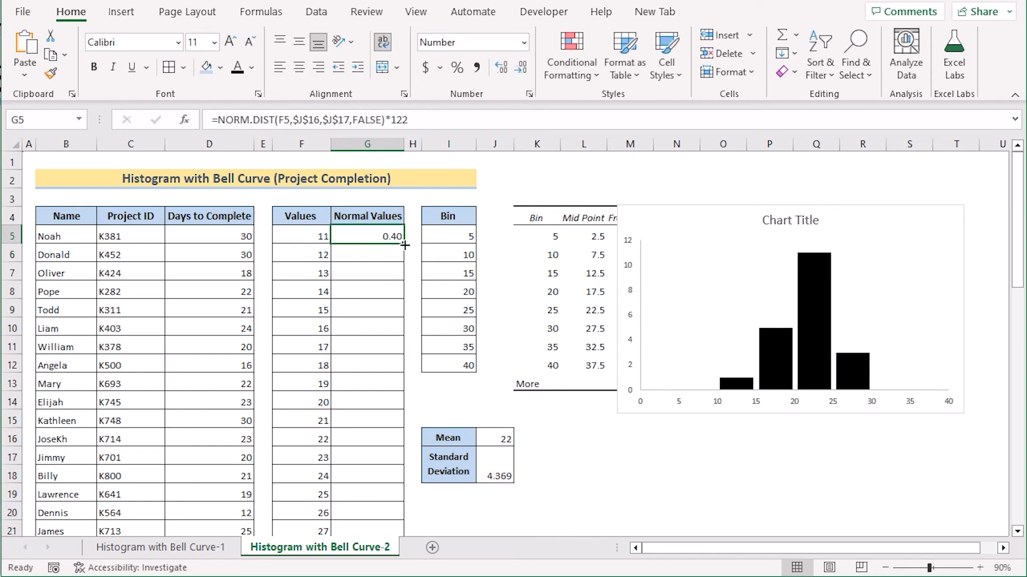
mouse_move(403, 244)
mouse_down()
mouse_move(370, 510)
mouse_move(405, 246)
mouse_up()
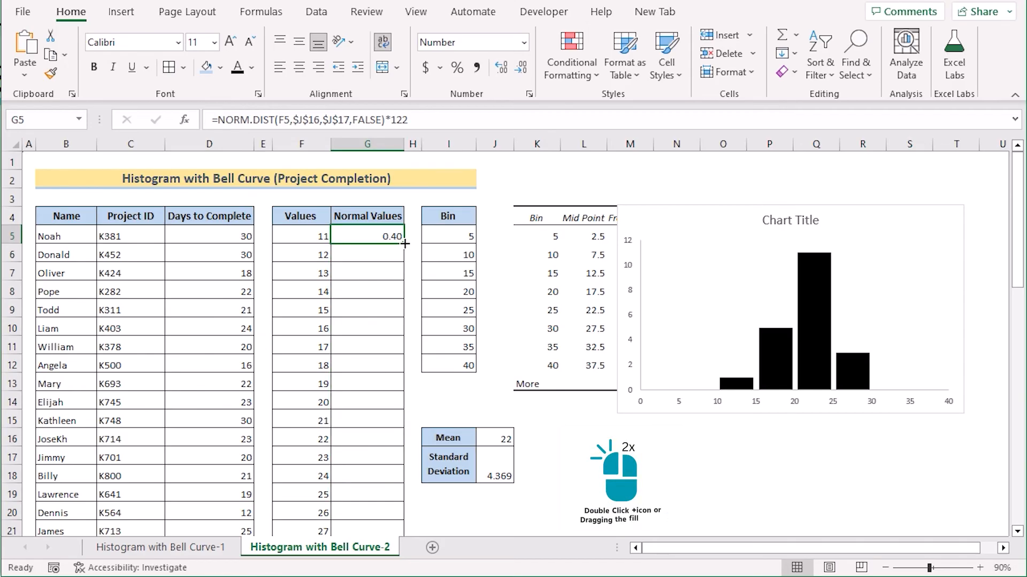
double_click(406, 247)
scroll(383, 360, down, 5)
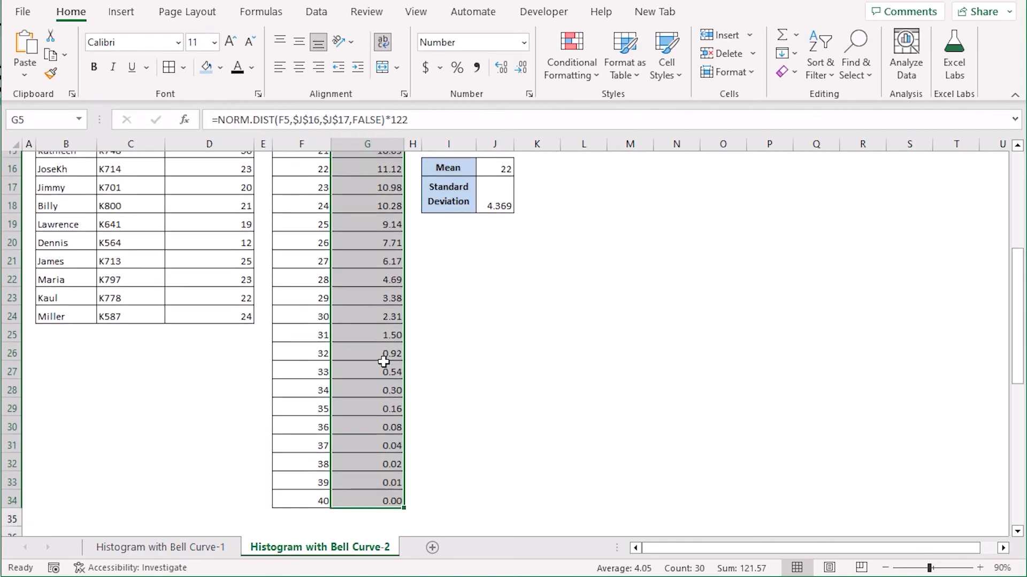
scroll(383, 361, up, 5)
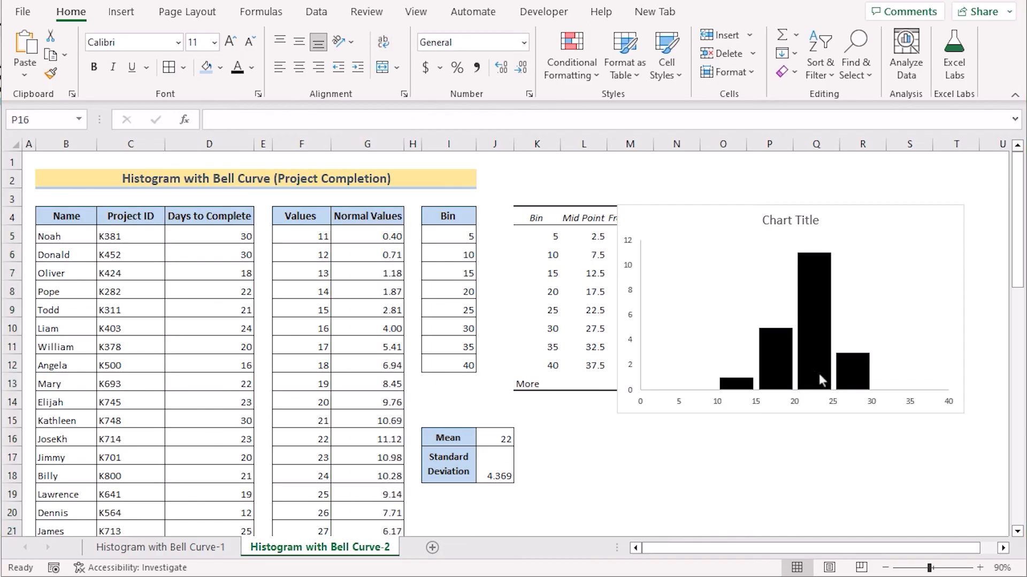
Add a new data series to the histogram chart with F5:F34 as its X values
click(718, 307)
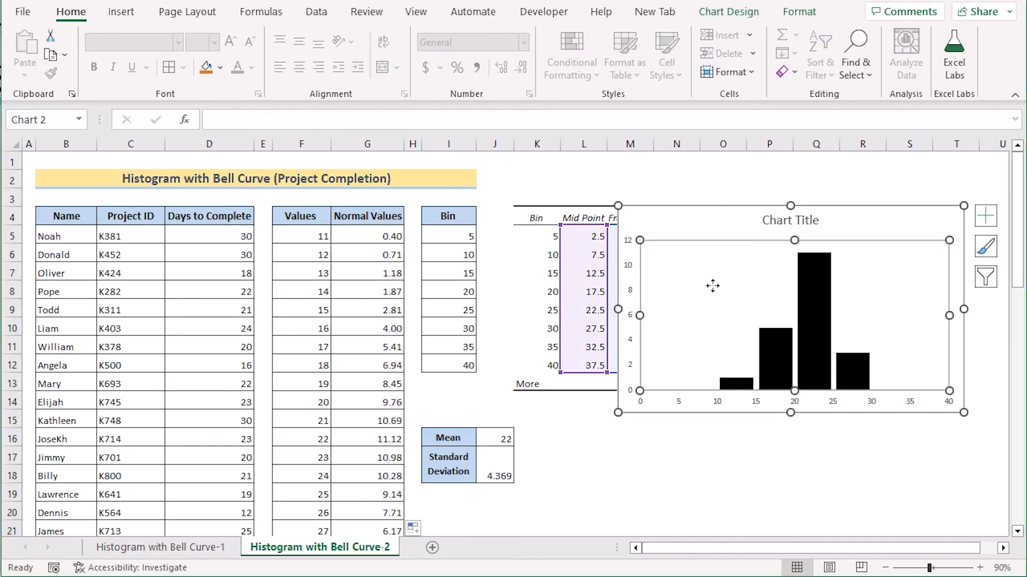
click(722, 19)
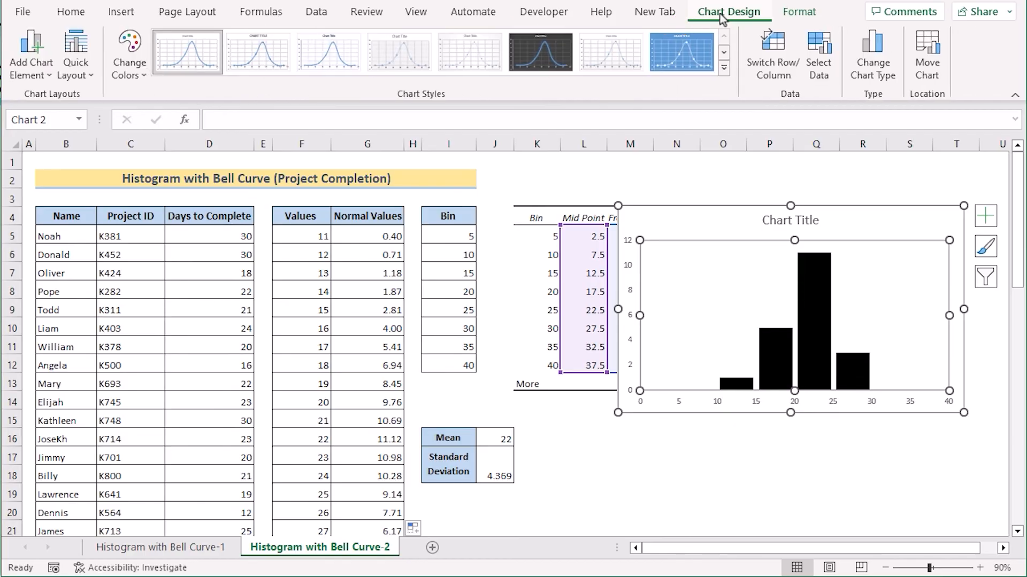
click(826, 69)
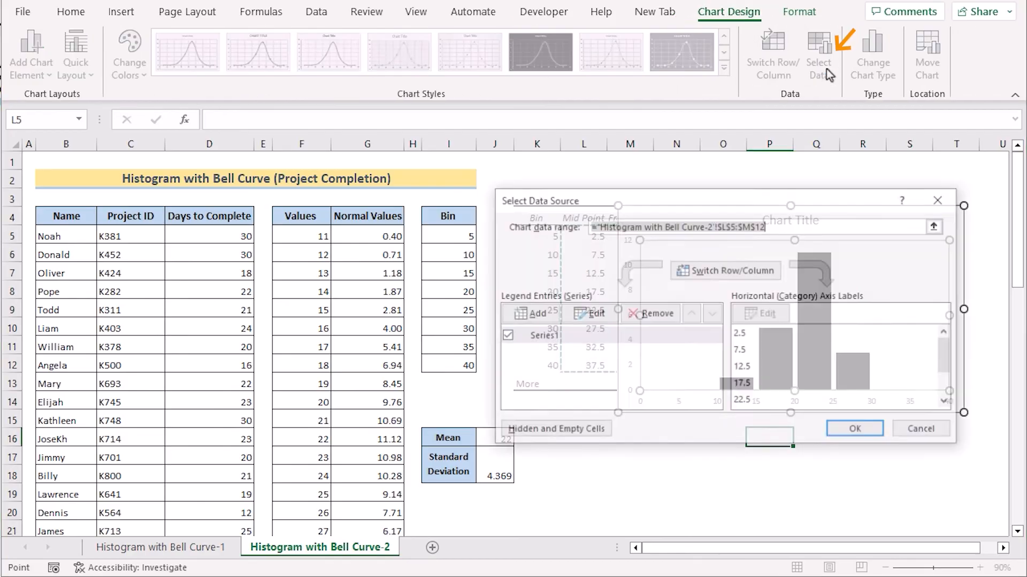
drag(703, 203, 735, 203)
click(566, 314)
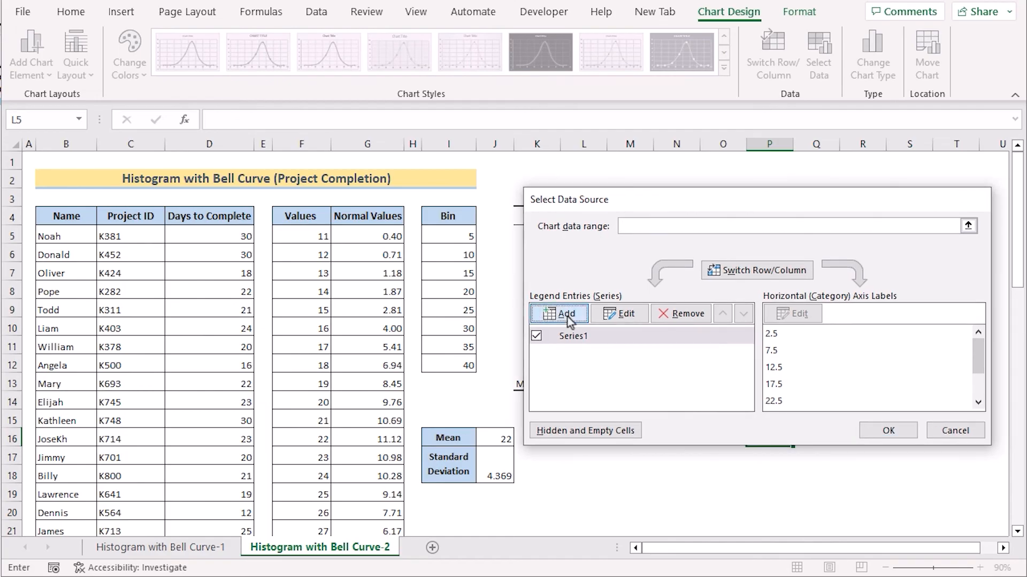
click(621, 322)
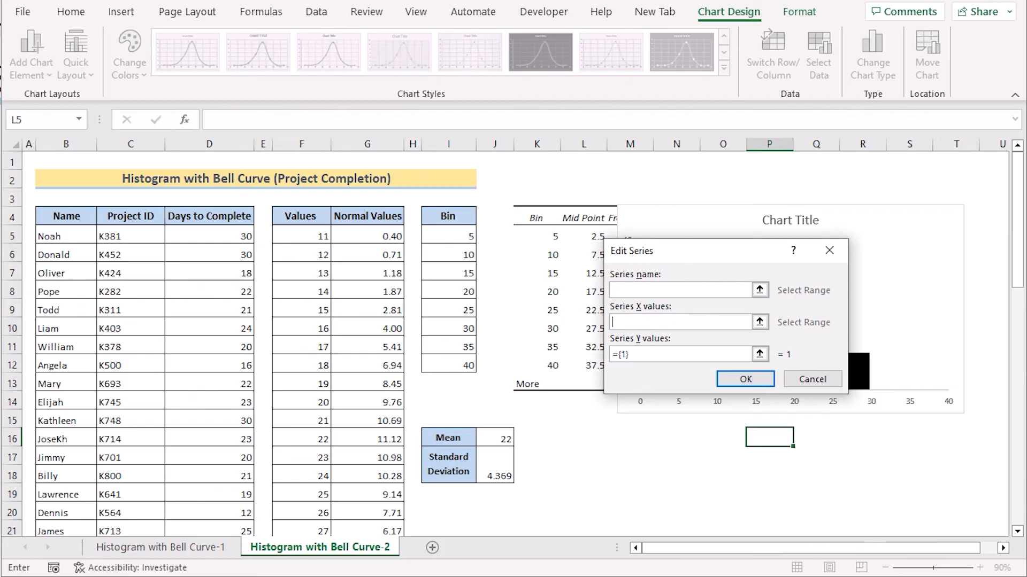
click(303, 237)
scroll(302, 441, down, 8)
scroll(300, 424, up, 1)
shift+click(300, 383)
scroll(300, 383, up, 7)
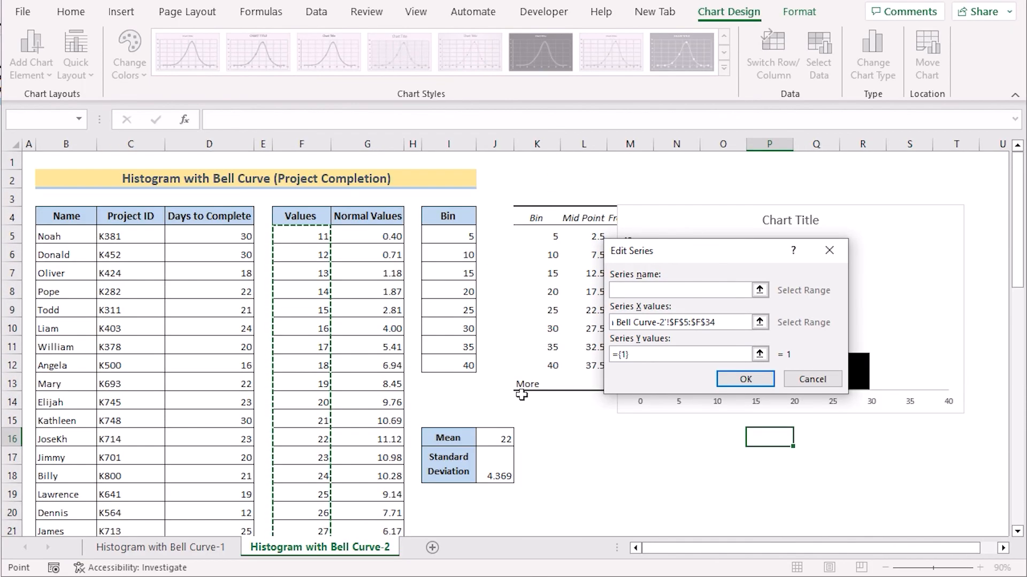
Set the new series' Y values to the Normal Values range G5:G34
click(629, 356)
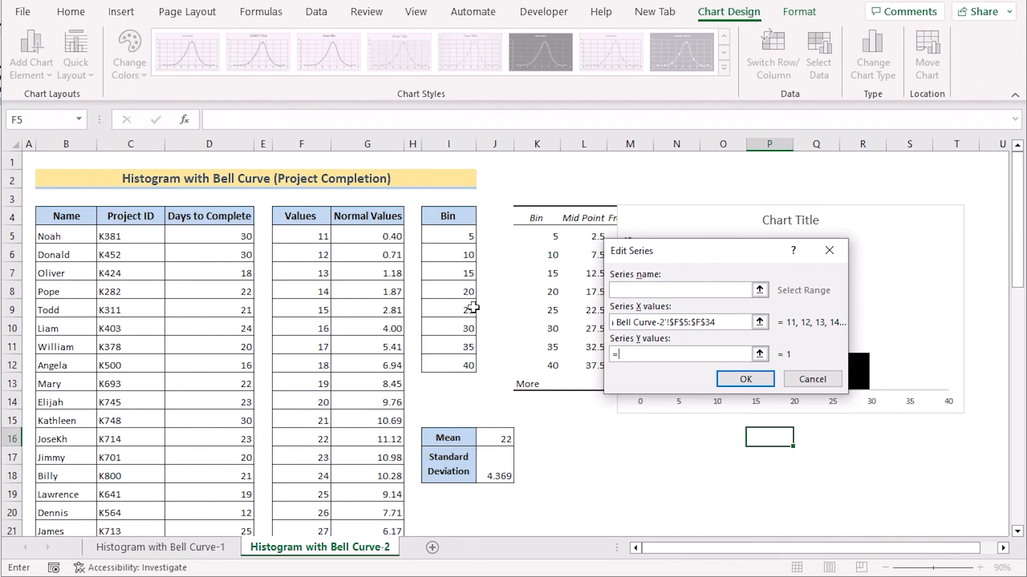
click(357, 235)
scroll(378, 335, down, 7)
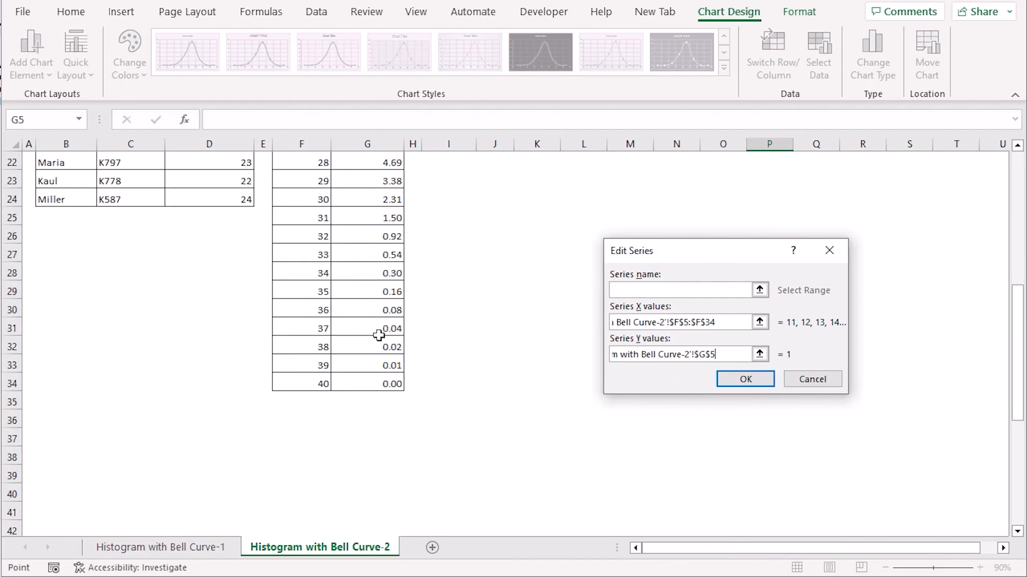
scroll(379, 335, down, 1)
shift+click(376, 328)
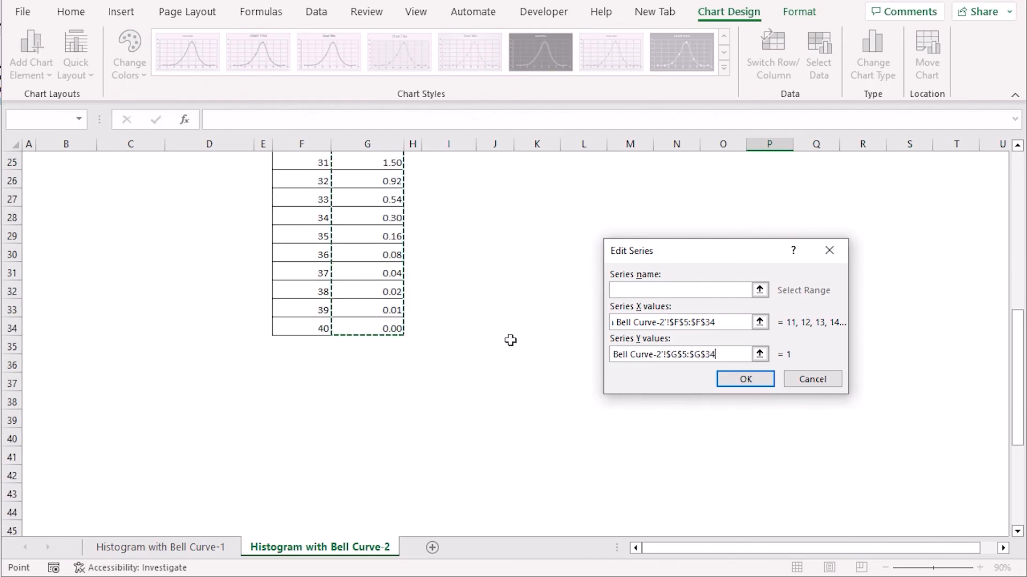
scroll(289, 313, up, 8)
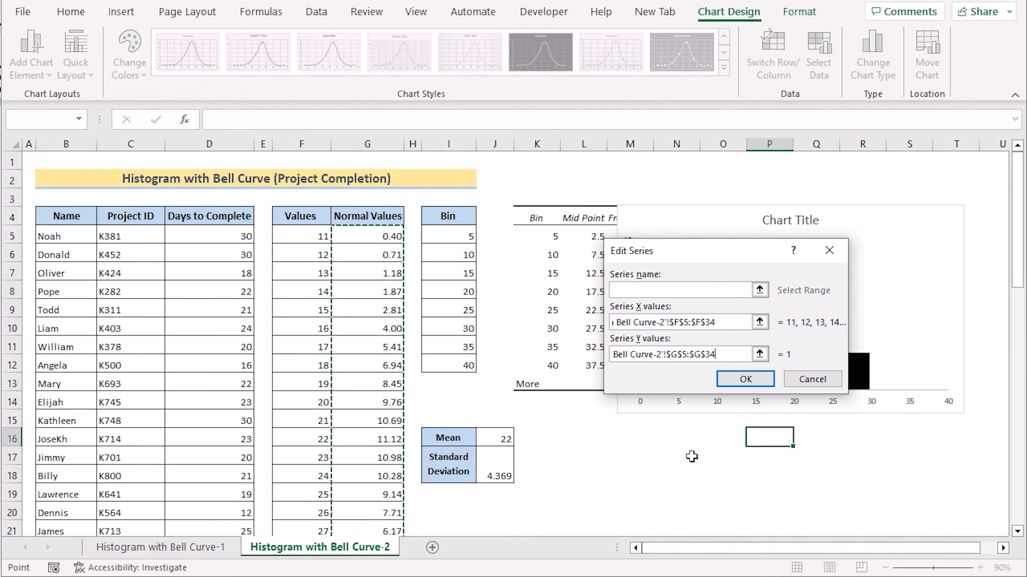
Accept the new data series with its X and Y ranges and change the histogram's chart type to plain Scatter
click(748, 381)
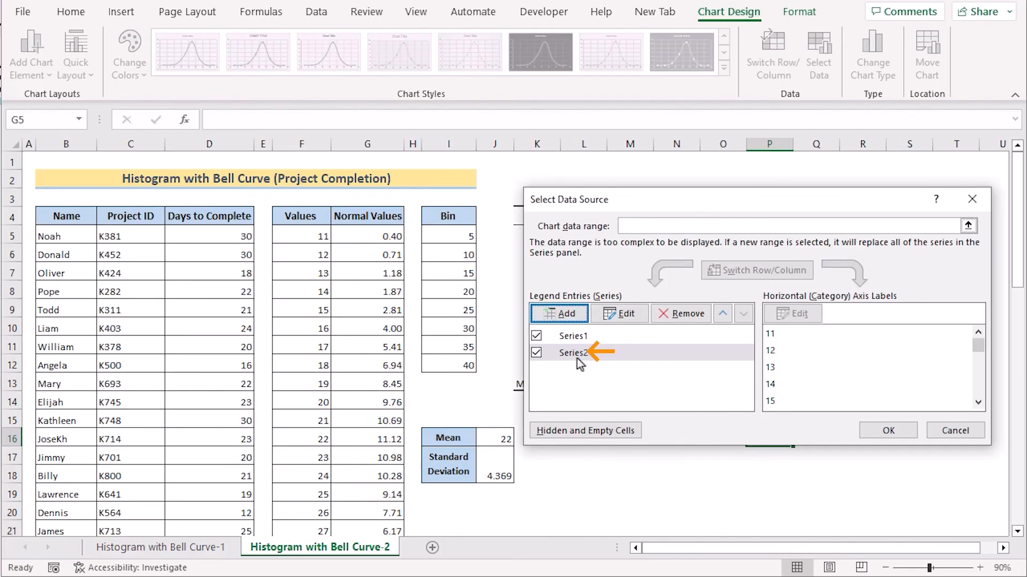
click(880, 431)
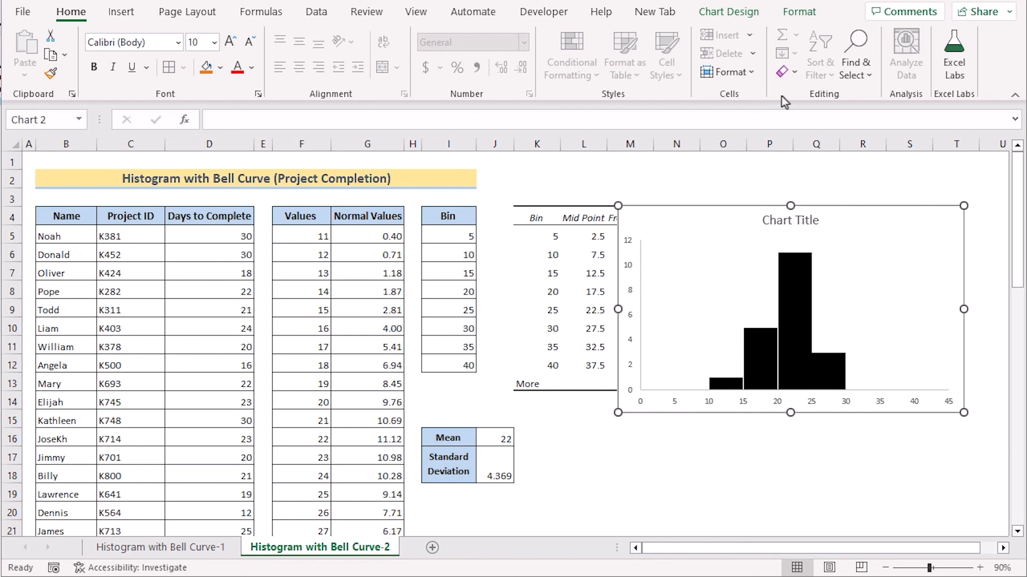
click(724, 16)
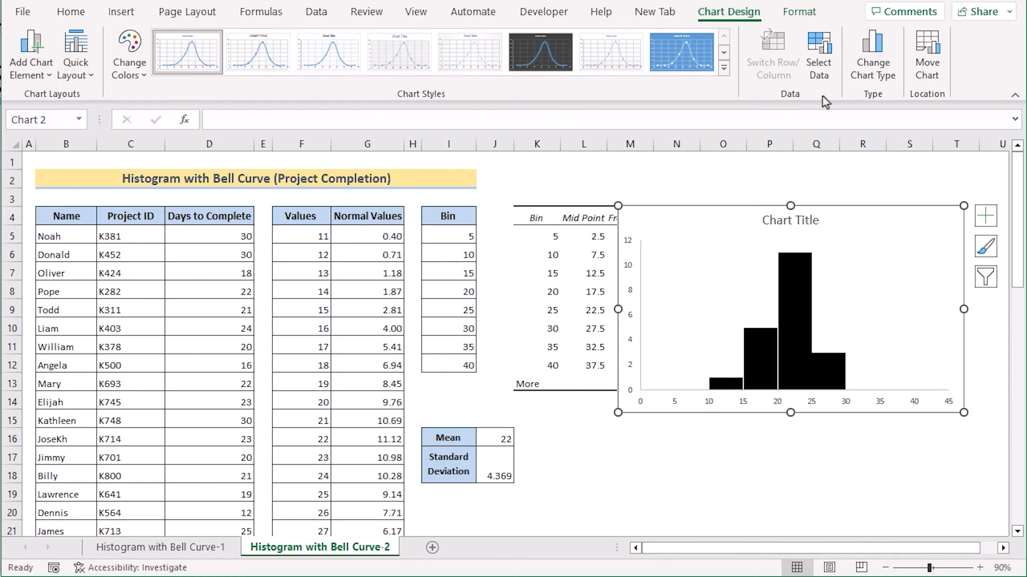
click(866, 80)
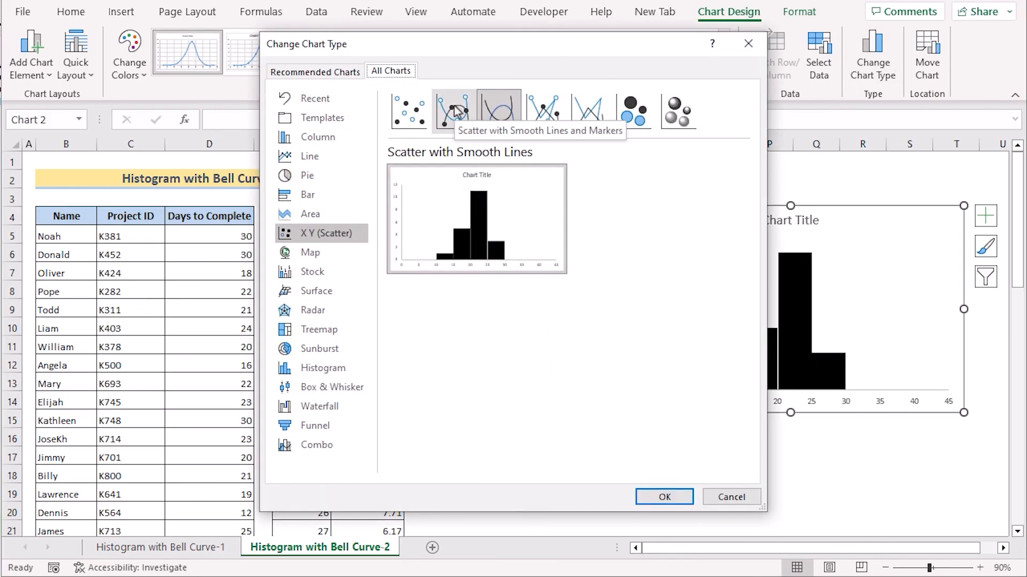
click(410, 116)
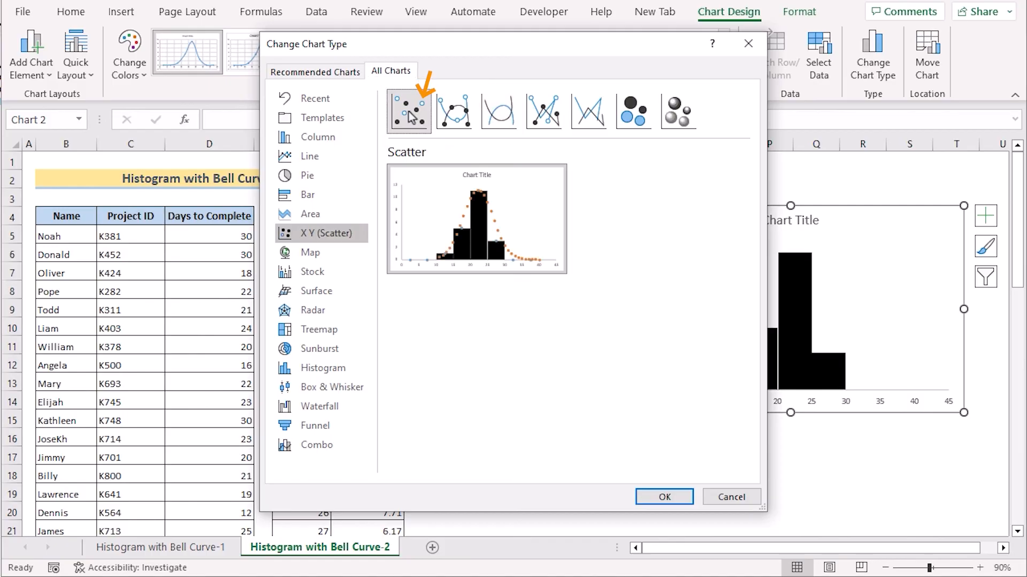
click(663, 497)
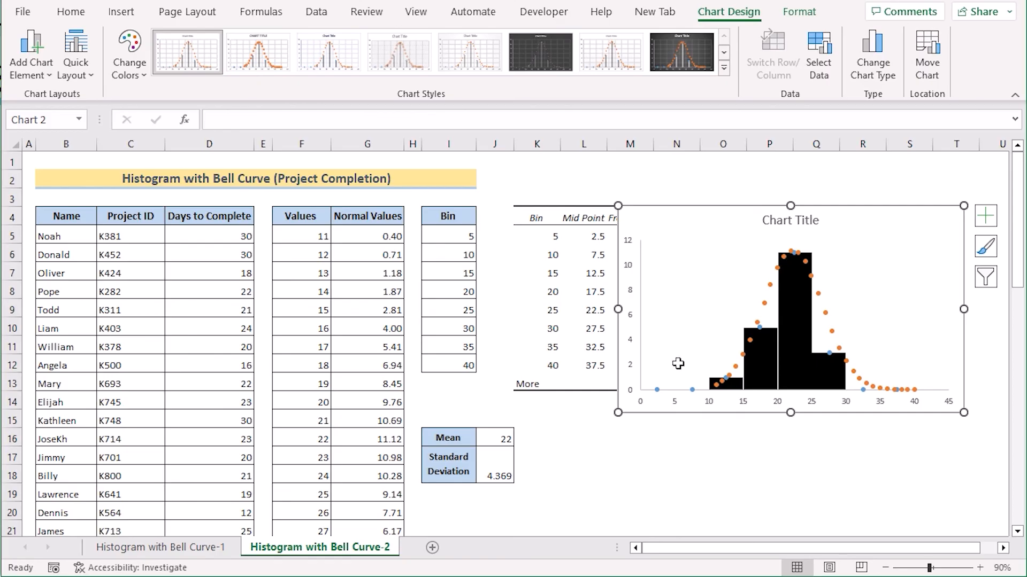
Format the normal distribution series in the project completion chart with a solid red line
double_click(763, 320)
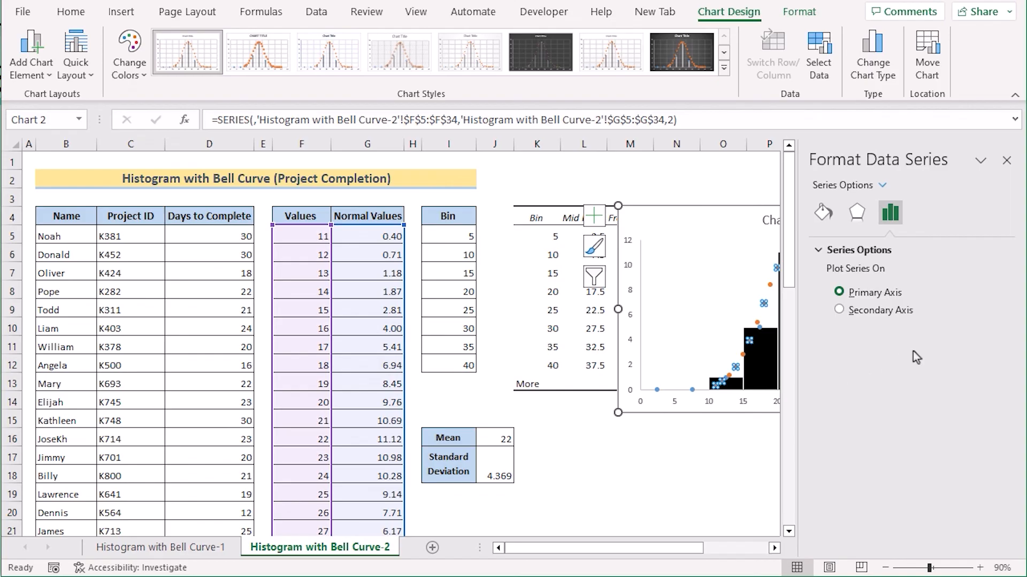
click(823, 213)
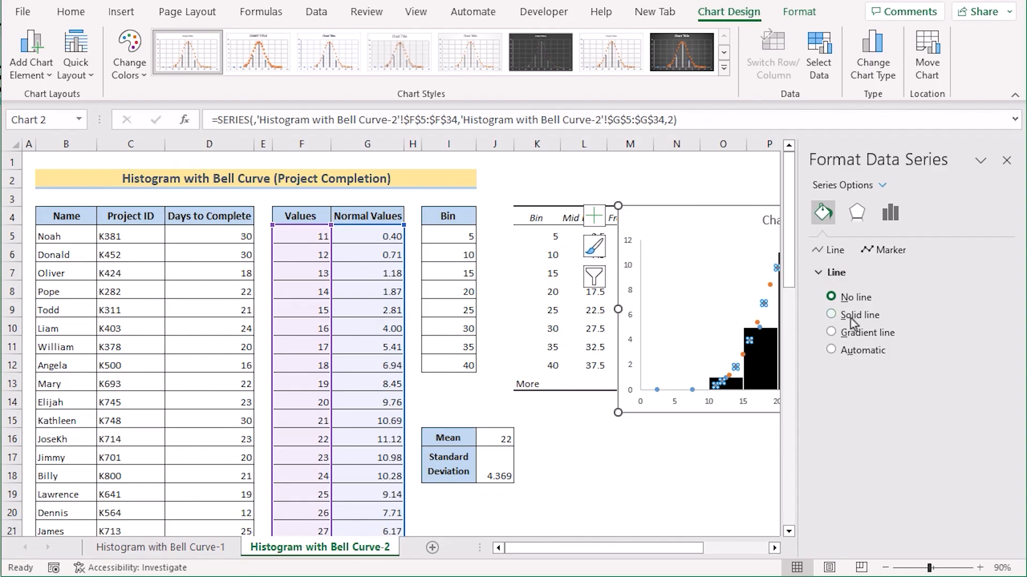
click(832, 316)
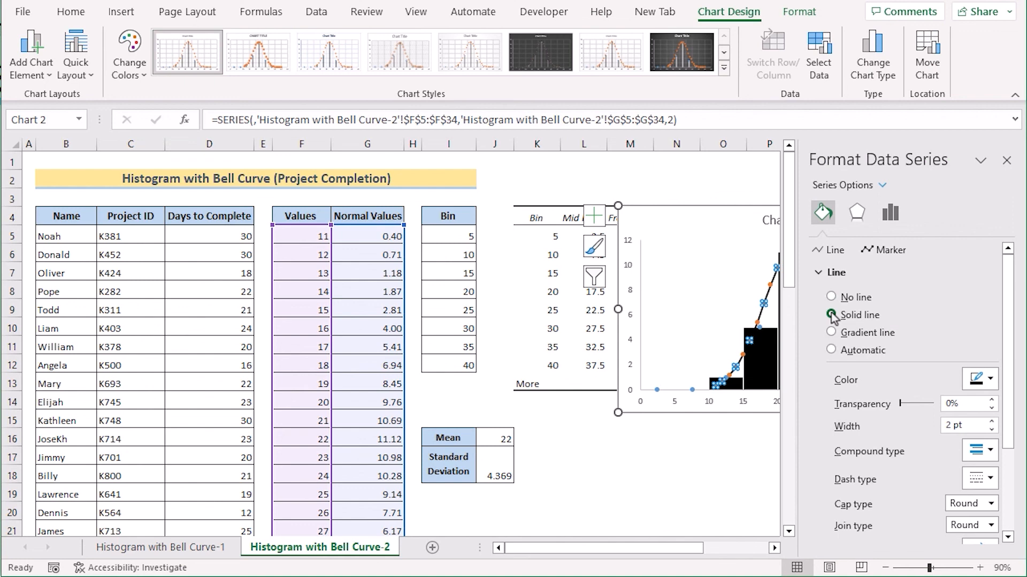
click(993, 380)
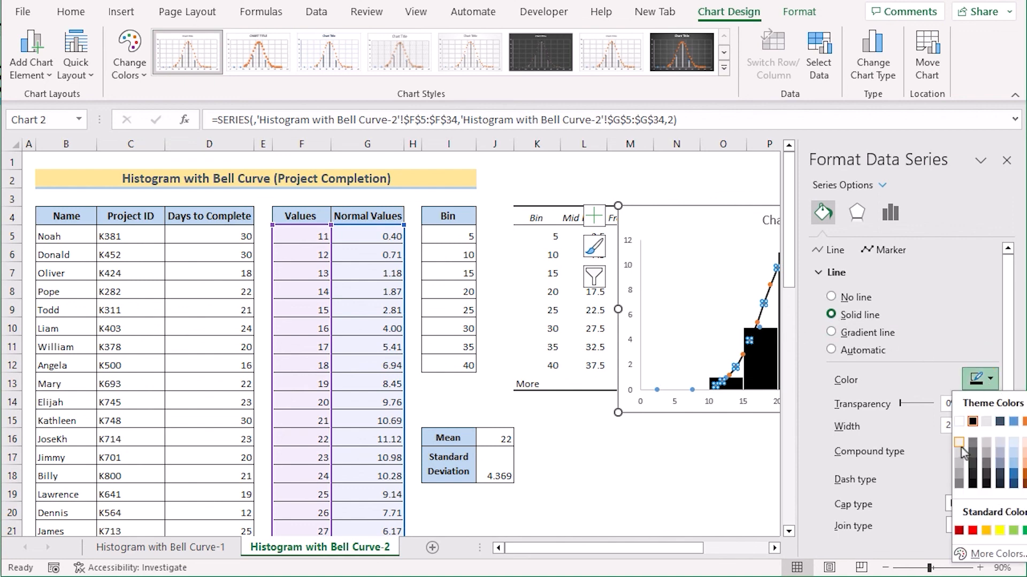
click(973, 531)
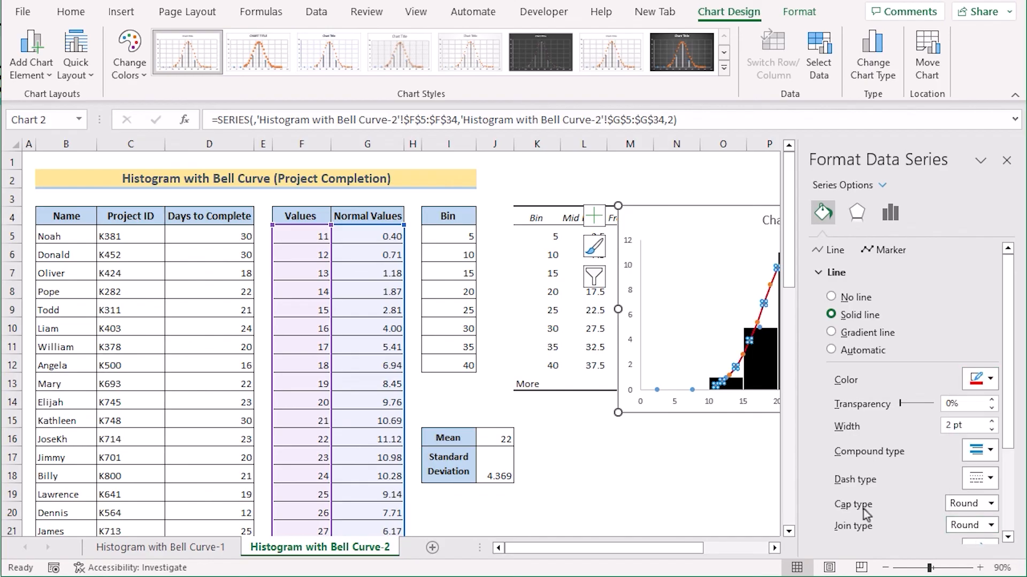
click(720, 491)
click(1006, 161)
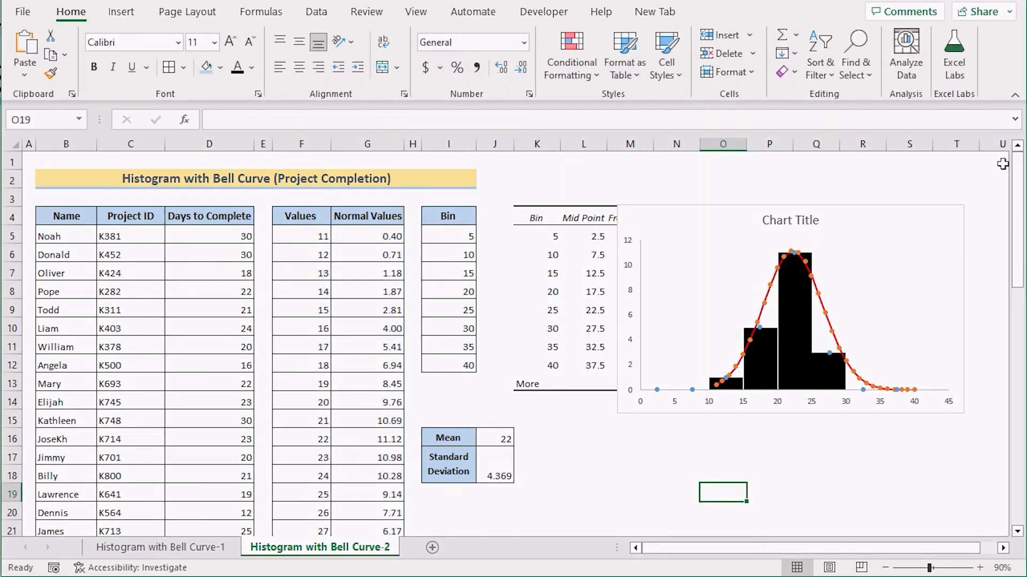